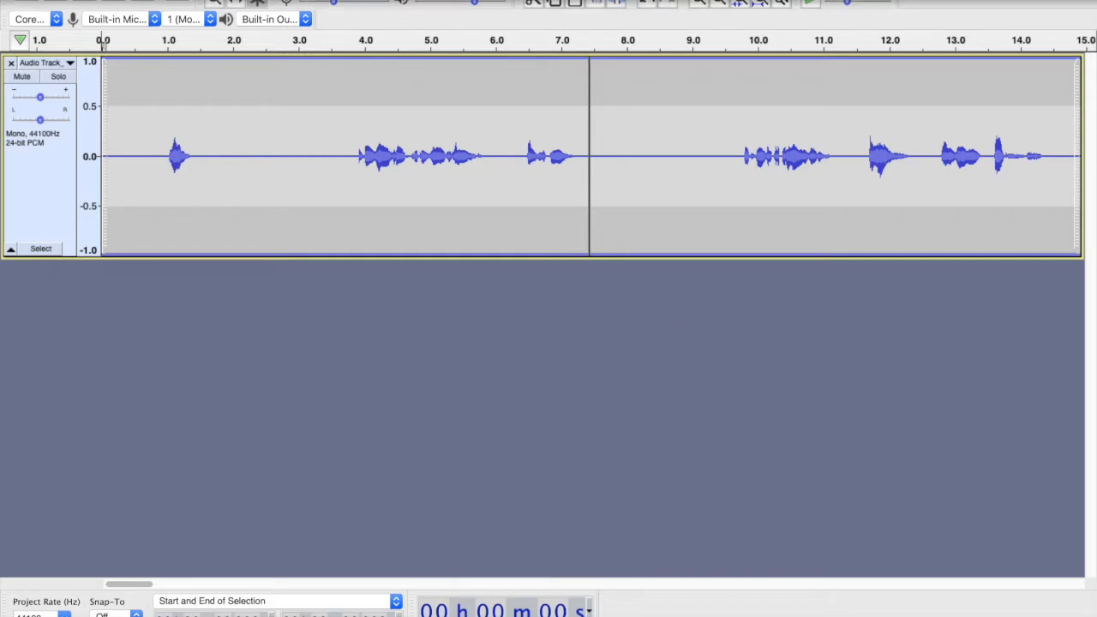
- Export the recording as sample.wav in WAV format, dismissing the metadata tags dialog
left_click(107, 0)
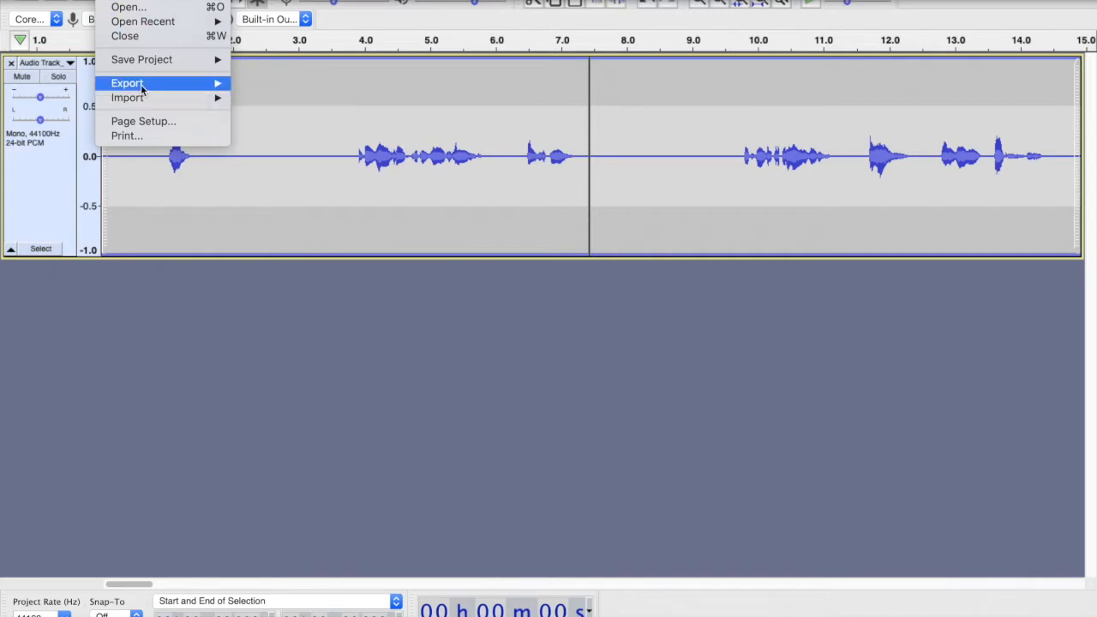
mouse_move(142, 88)
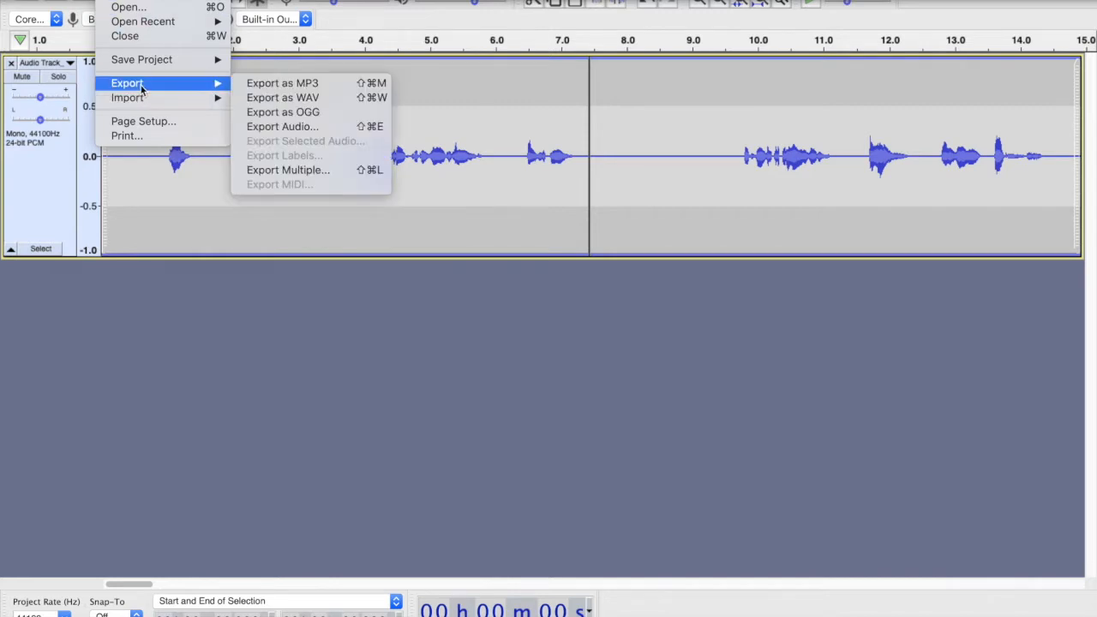
left_click(274, 97)
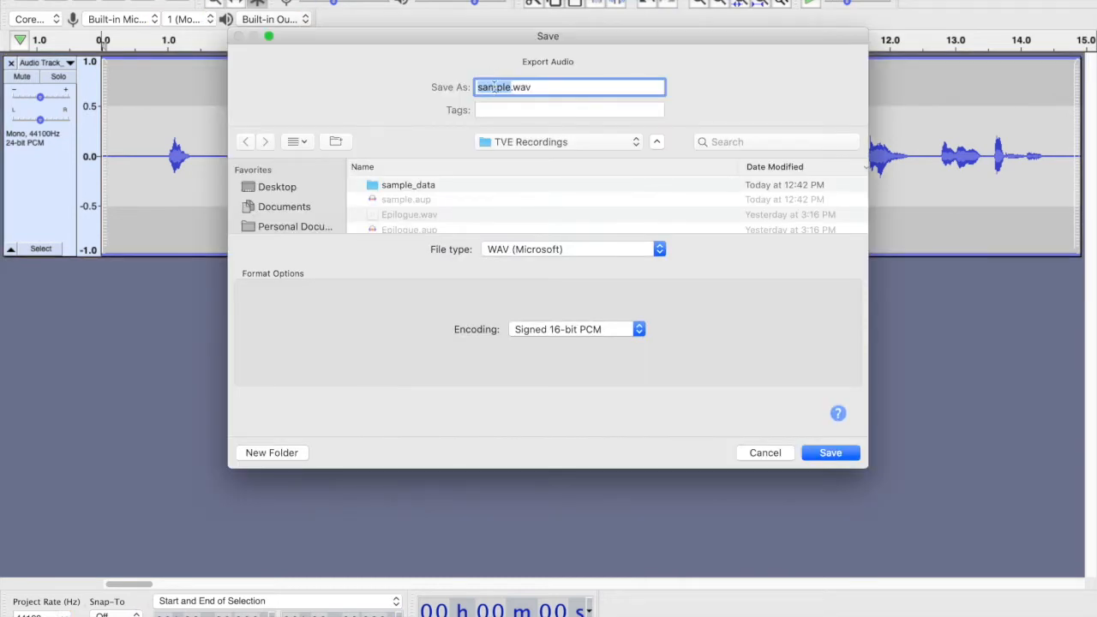
double_click(493, 87)
left_click(828, 450)
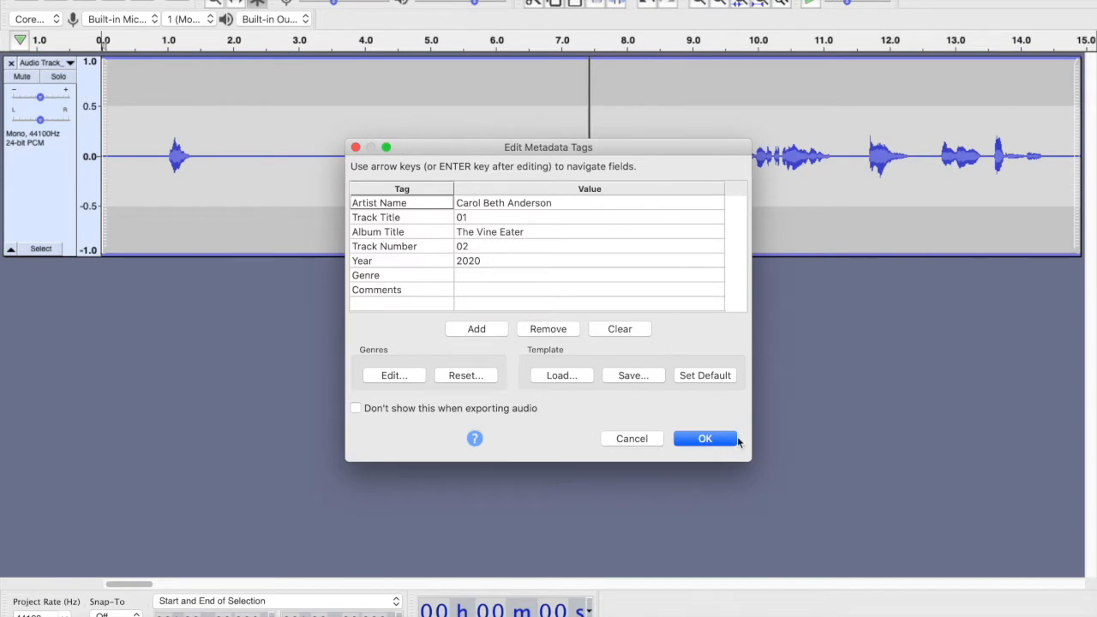
left_click(629, 439)
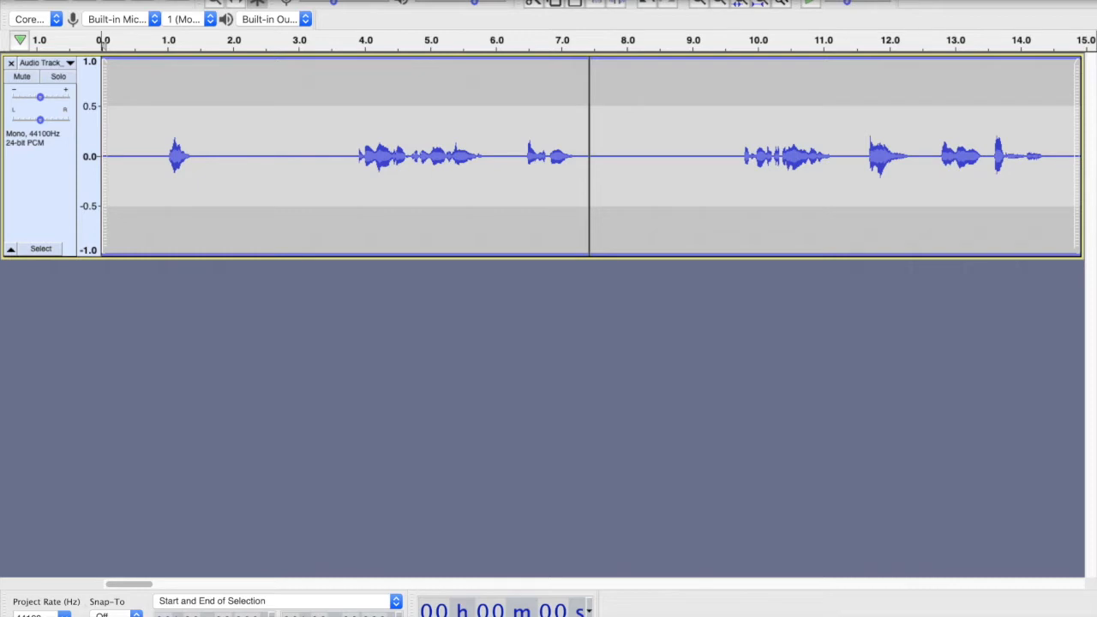
- Save the project under a new name by adding edit after sample in the file name
left_click(110, 0)
mouse_move(152, 60)
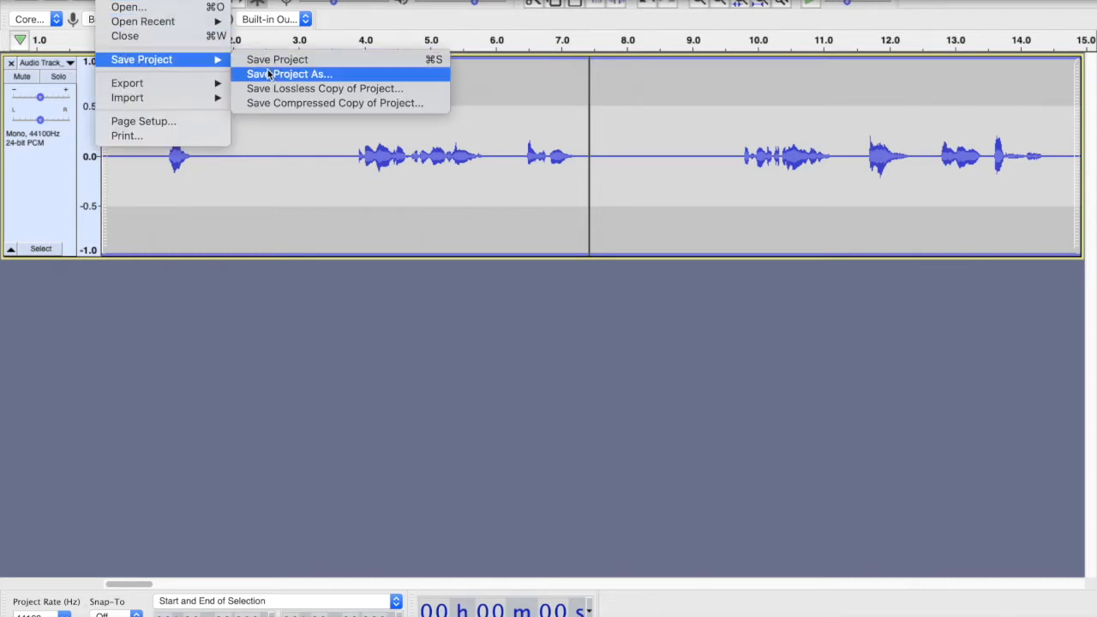
left_click(270, 75)
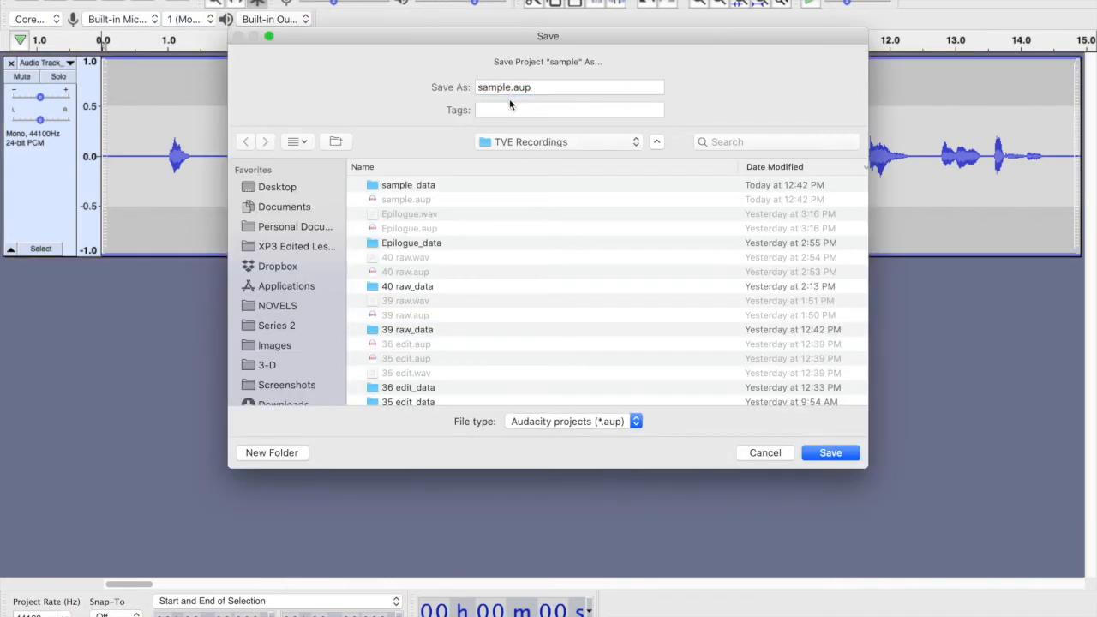
left_click(519, 87)
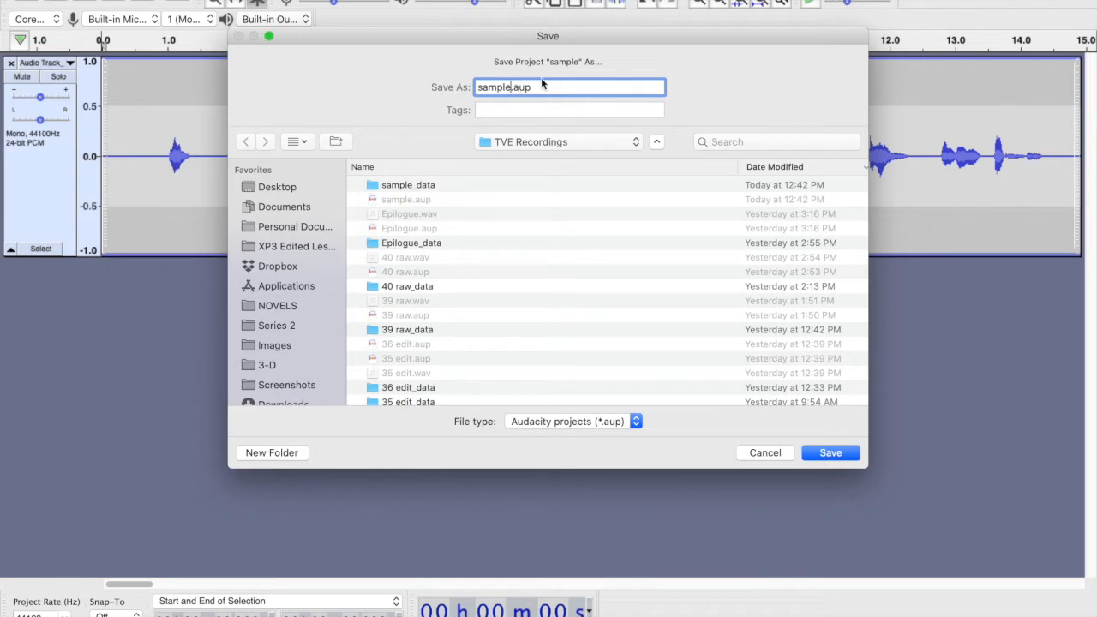
type("edit")
left_click(827, 454)
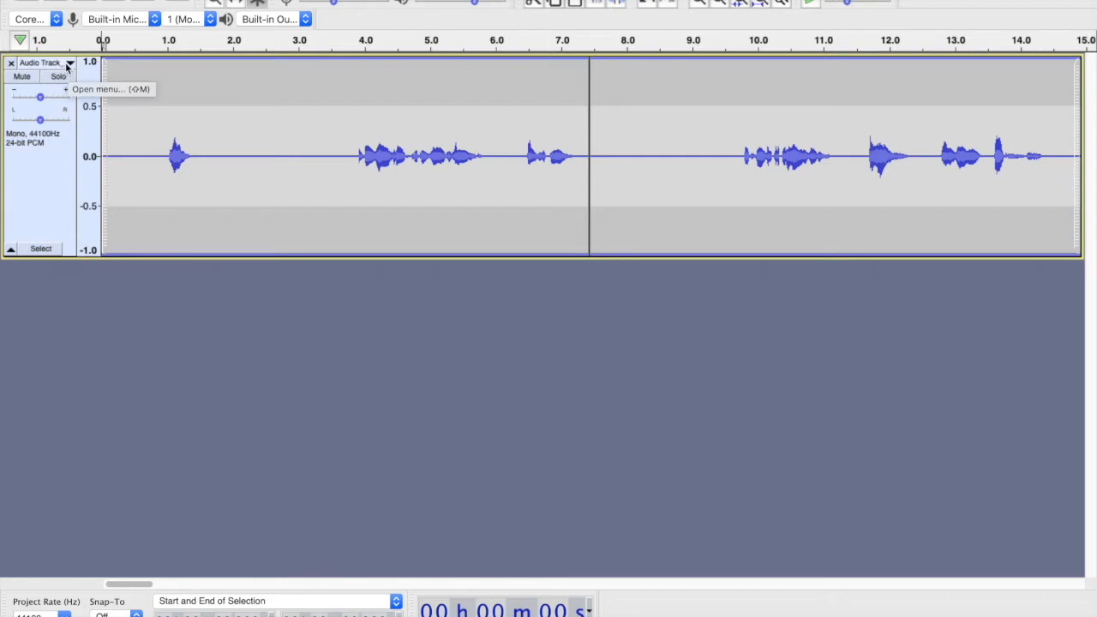
- Switch the audio track's display to Spectrogram view
left_click(68, 64)
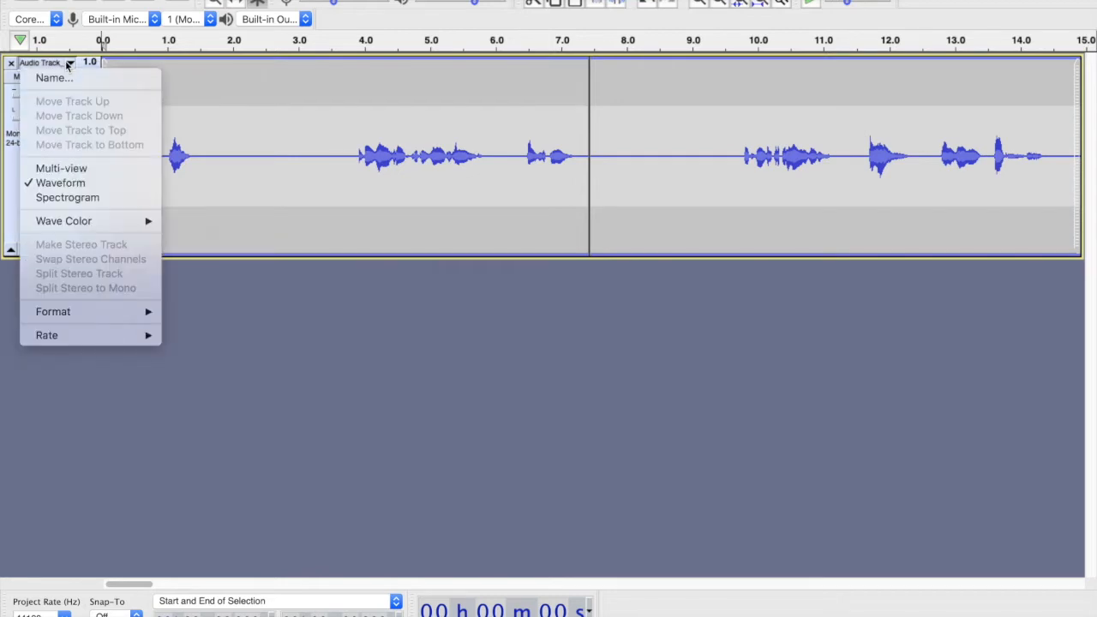
left_click(91, 198)
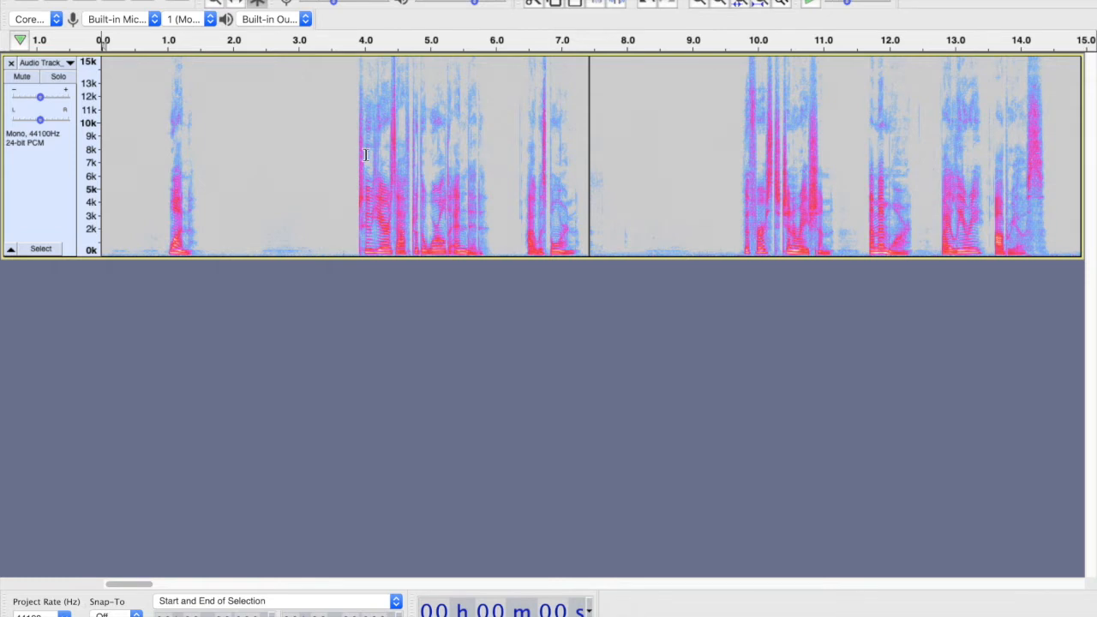
scroll(631, 164, "right", 1)
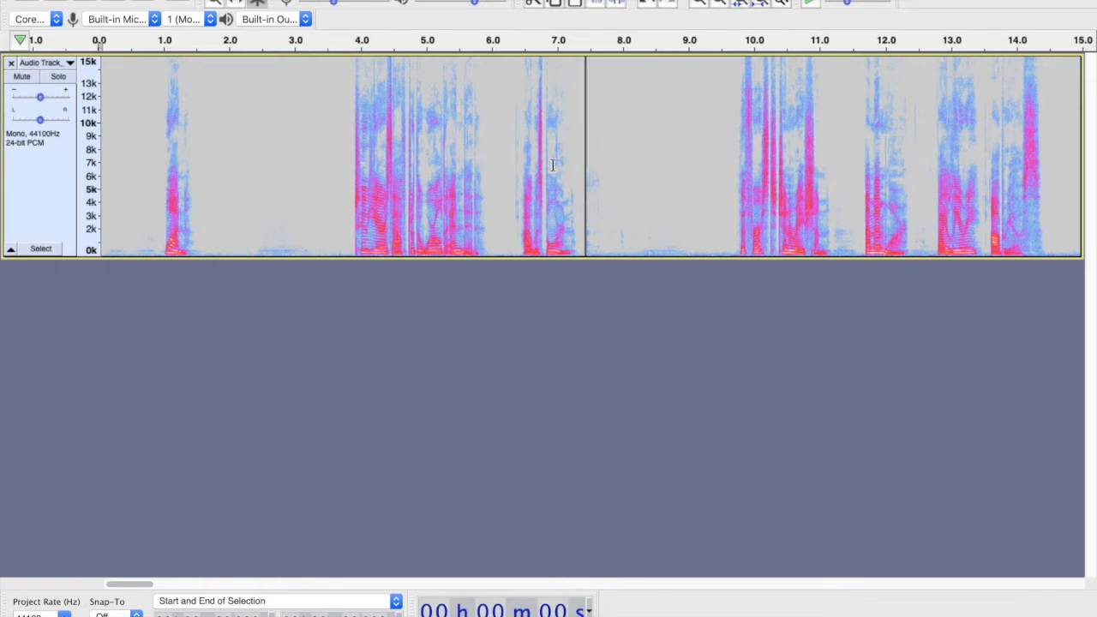
scroll(552, 165, "left", 1)
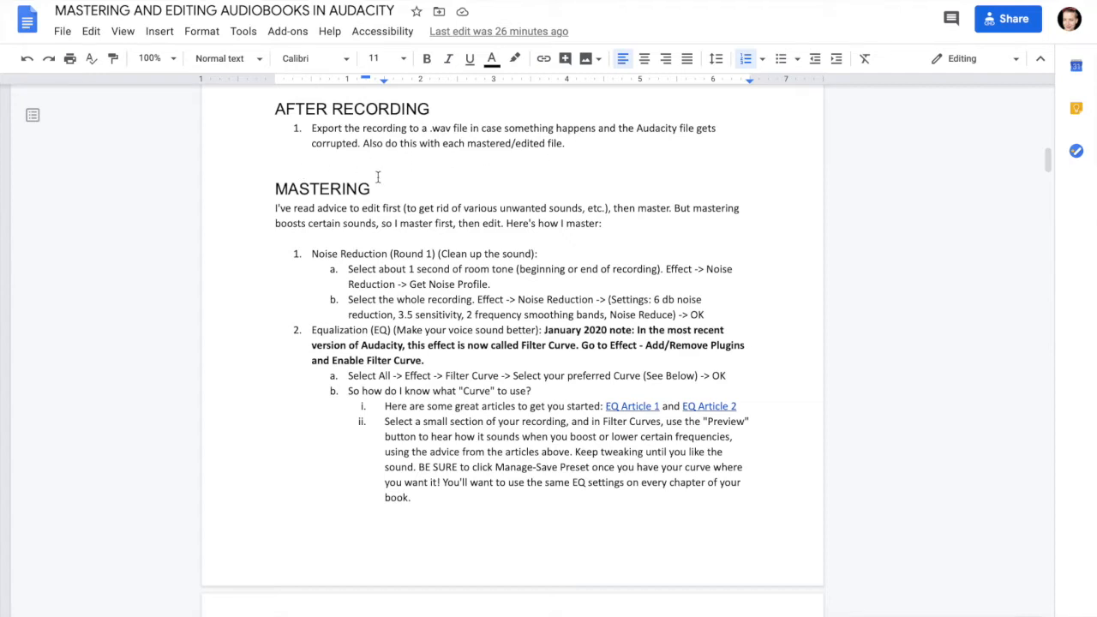
scroll(377, 176, "down", 1)
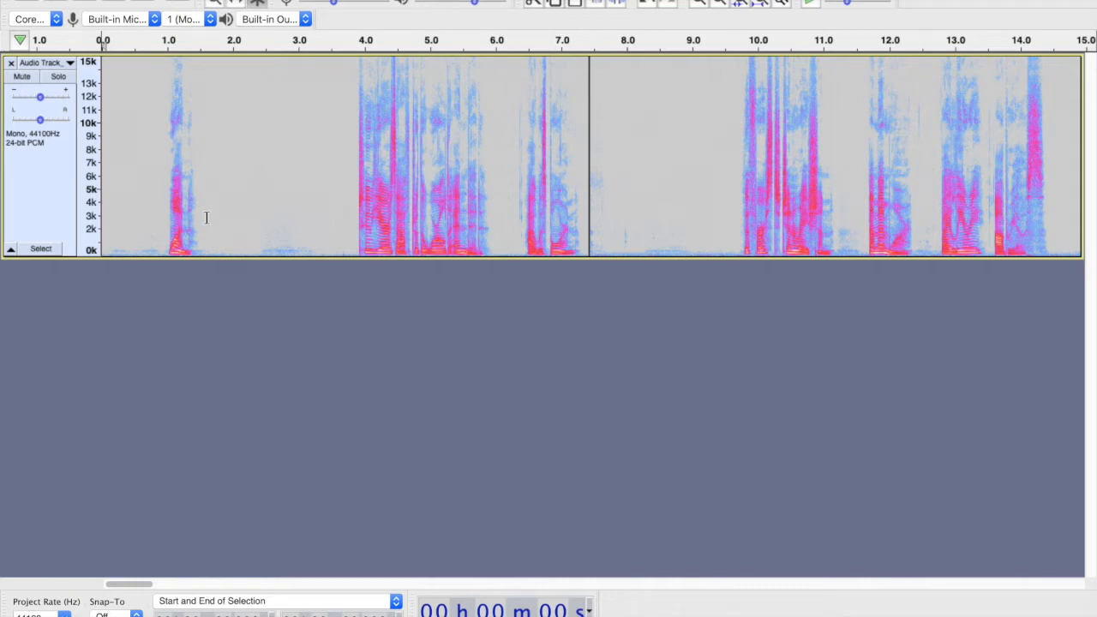
- Select about a second of room tone near 2 s and capture it as the Noise Reduction noise profile
left_click_drag(215, 230, 273, 231)
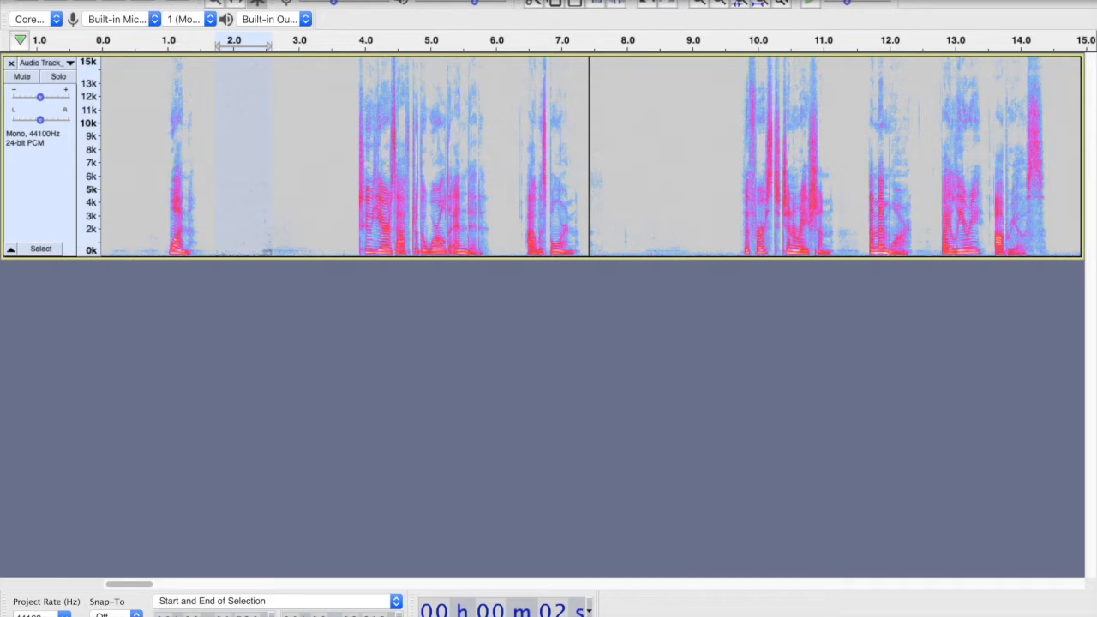
left_click(435, 1)
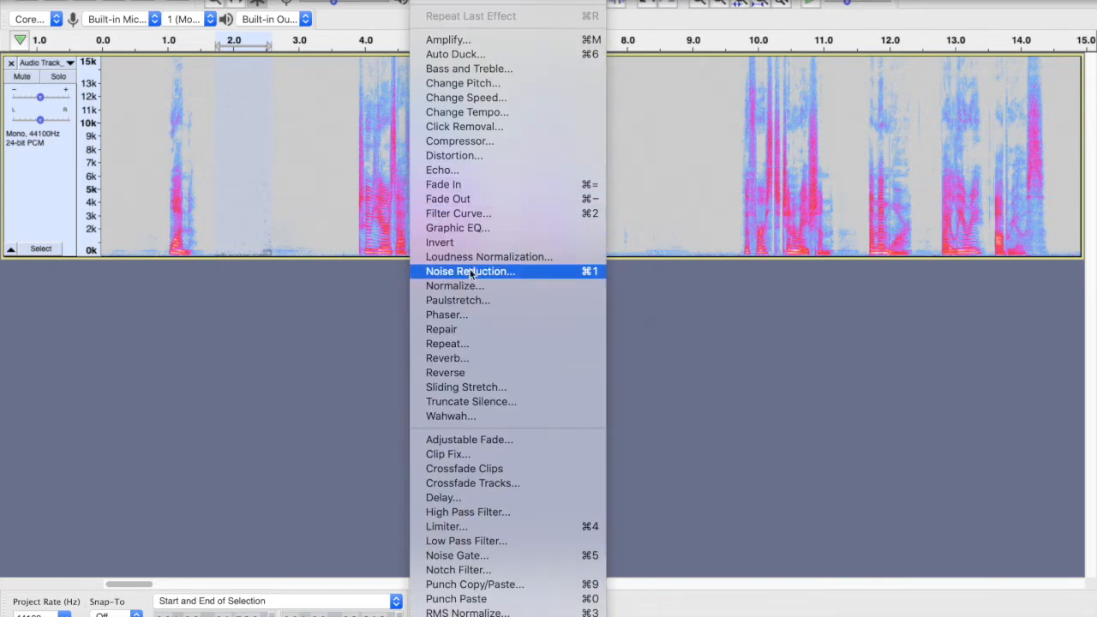
left_click(339, 338)
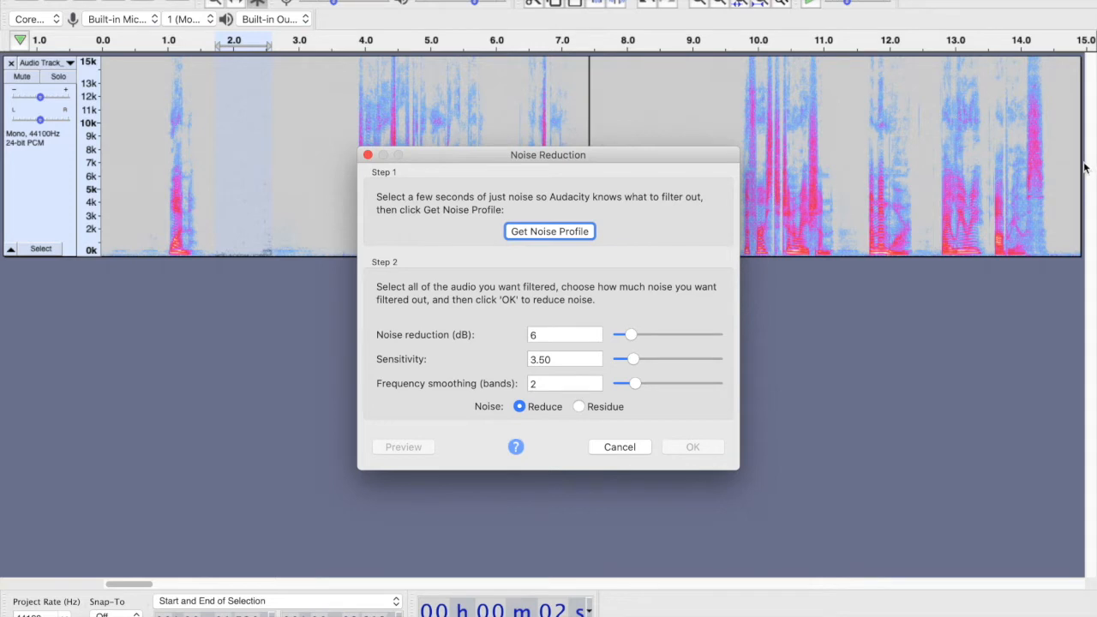
left_click(530, 232)
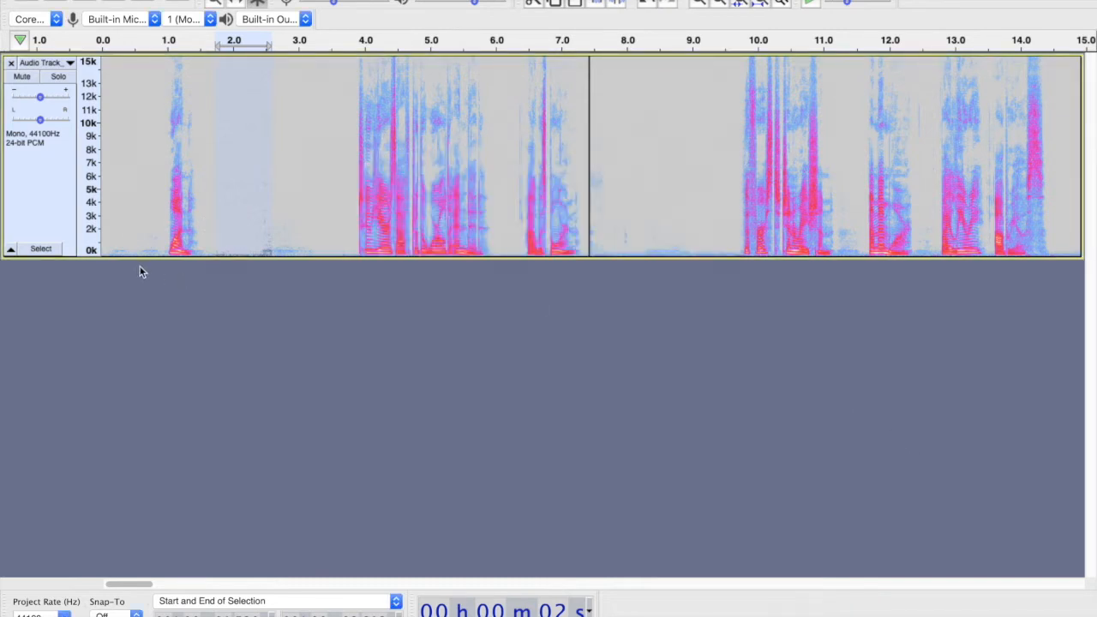
- Select the whole track and apply Join to its clip boundaries
left_click(30, 176)
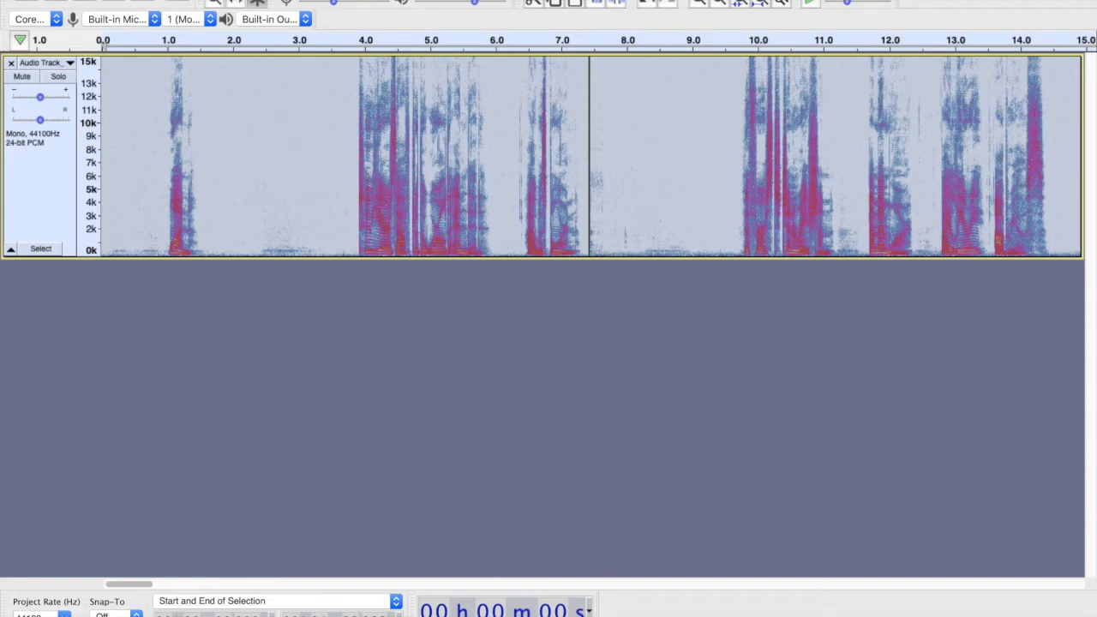
left_click(480, 1)
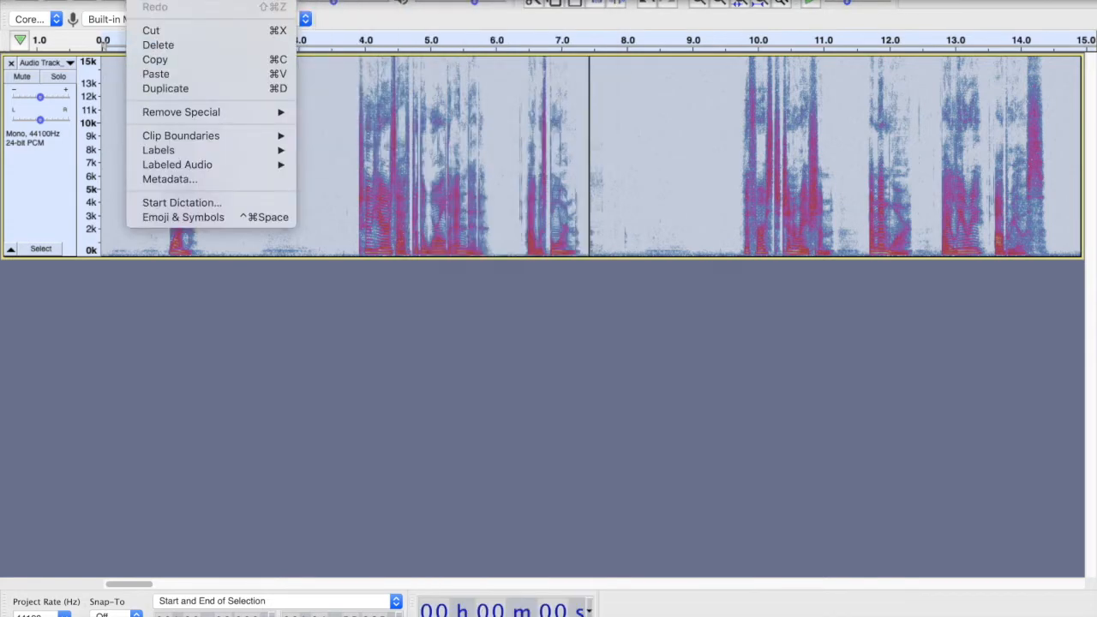
mouse_move(167, 140)
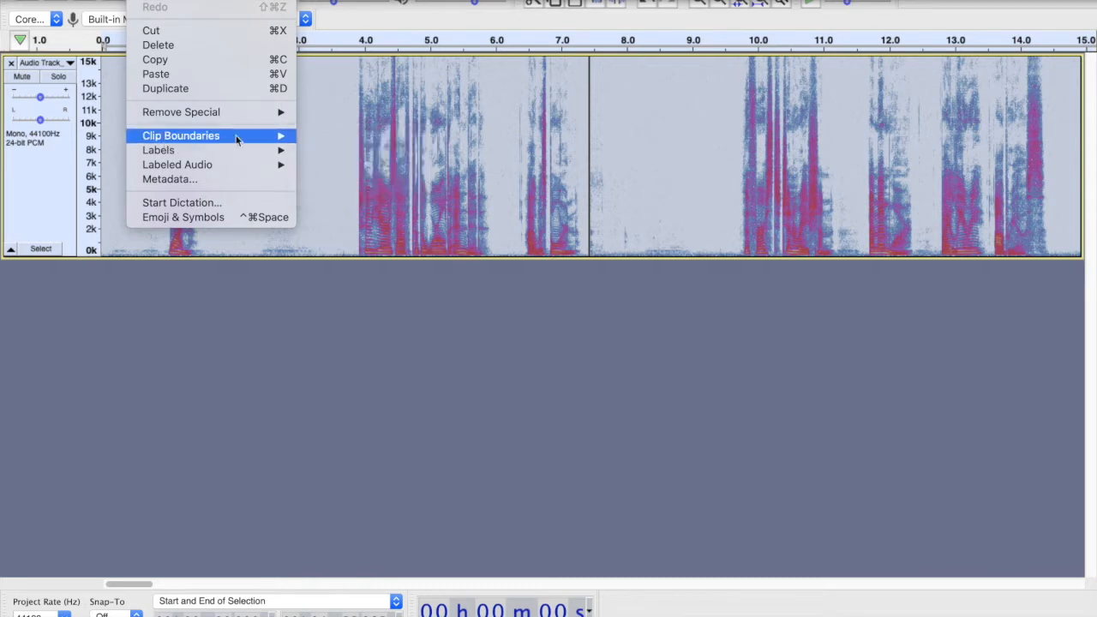
mouse_move(214, 135)
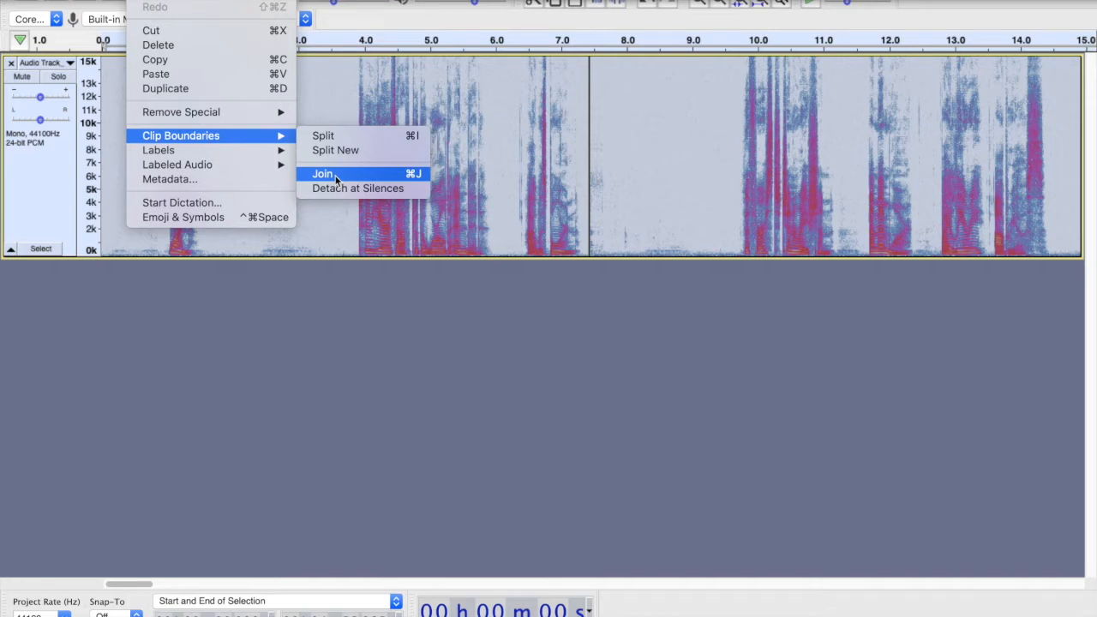
left_click(335, 175)
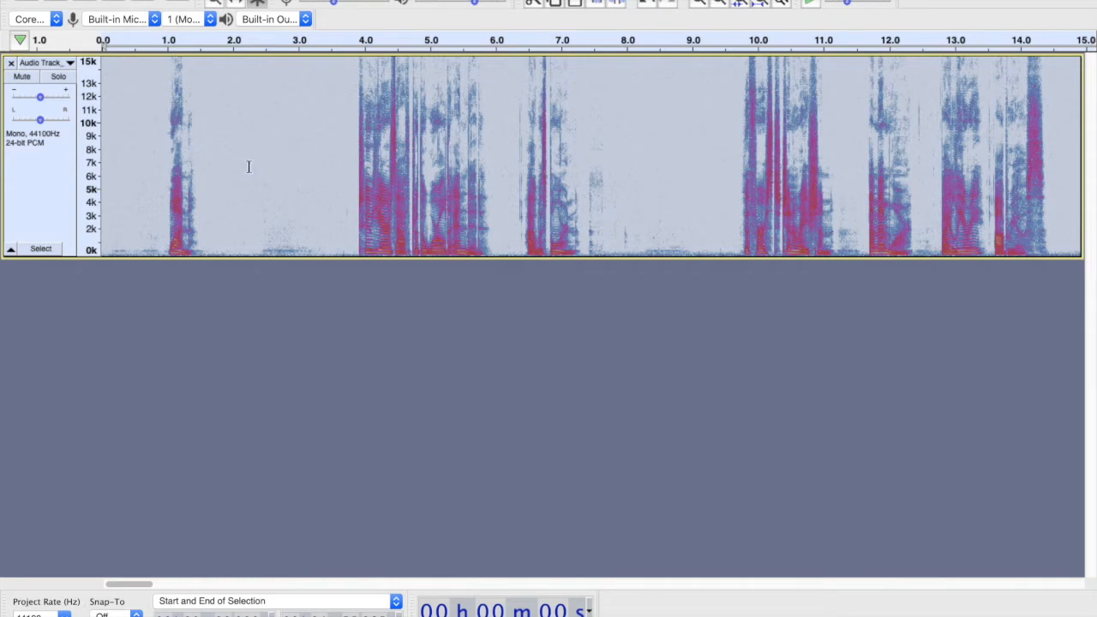
- Apply Noise Reduction to the track with 6 dB reduction, 3.50 sensitivity and 2 frequency smoothing bands
key("super+r")
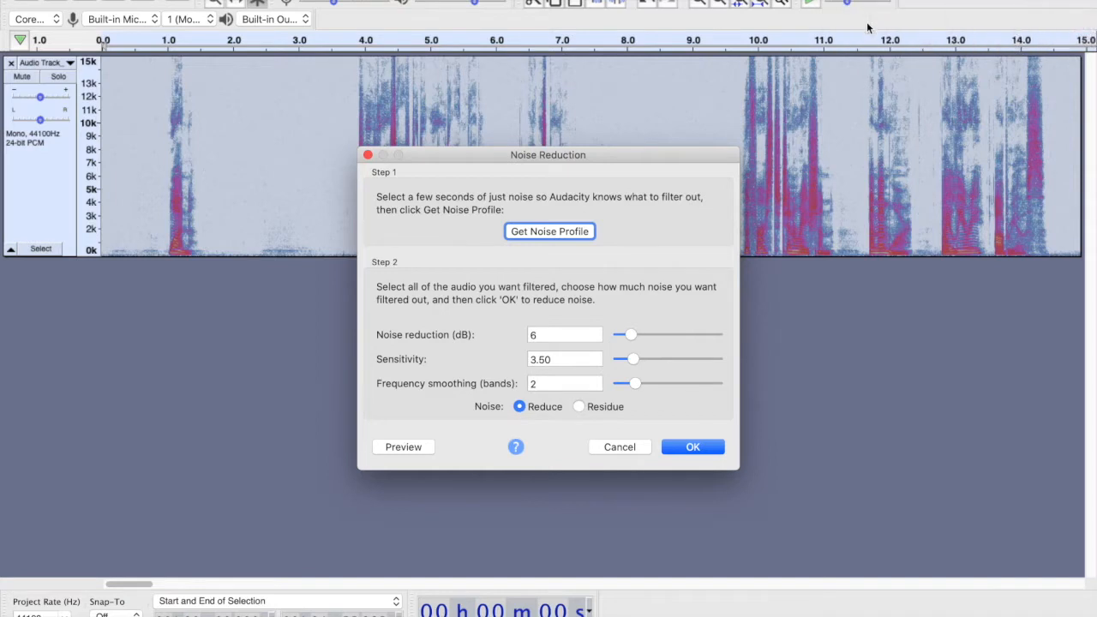
left_click(546, 335)
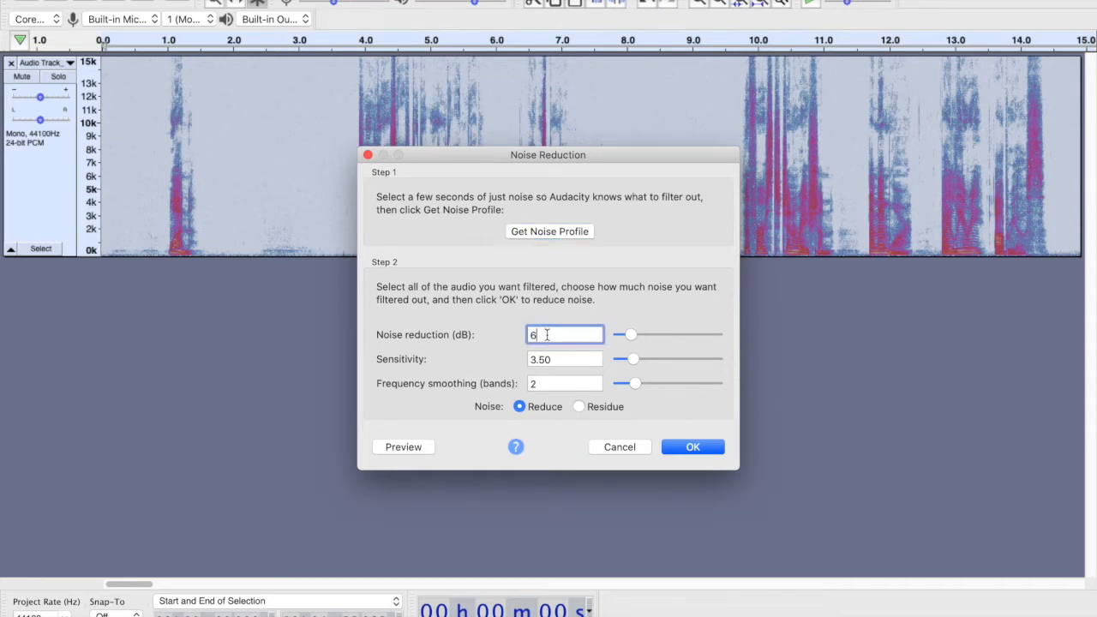
left_click(561, 363)
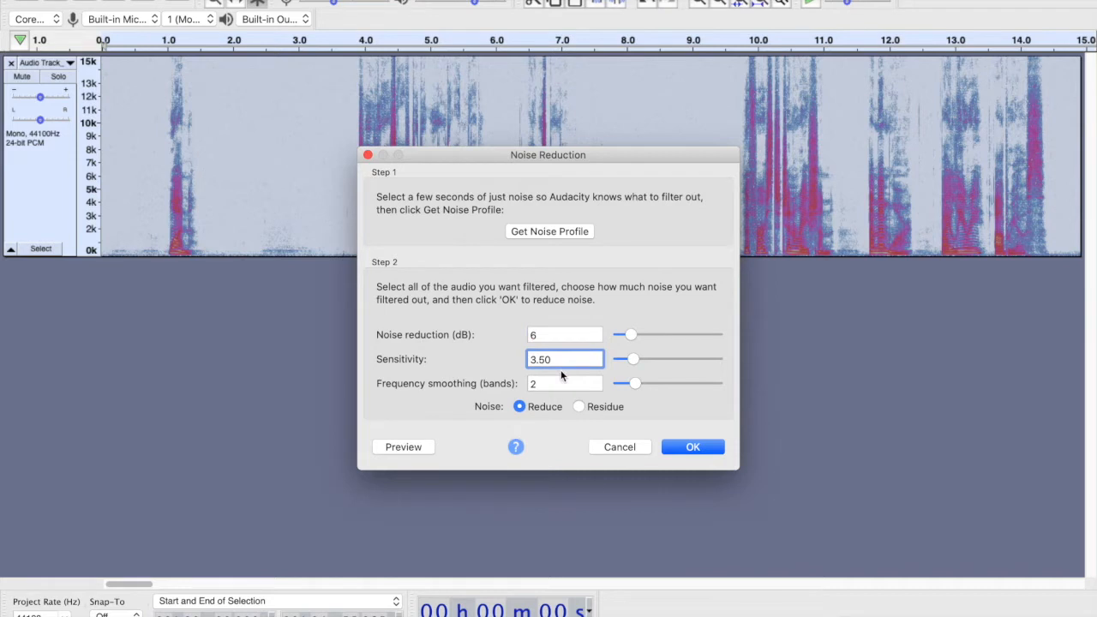
left_click(543, 384)
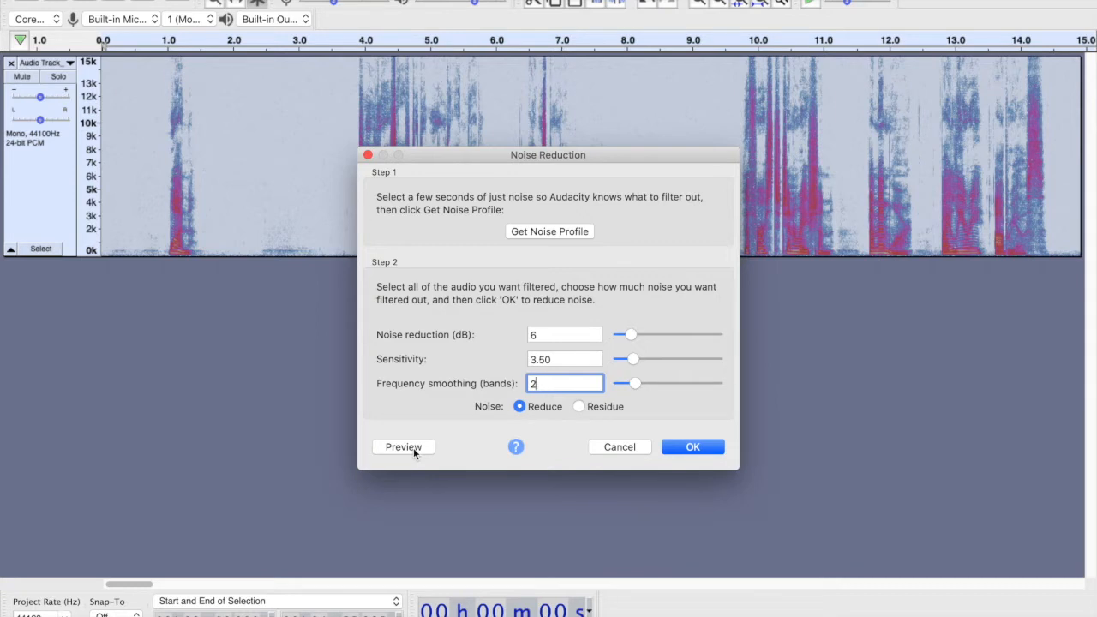
left_click(693, 446)
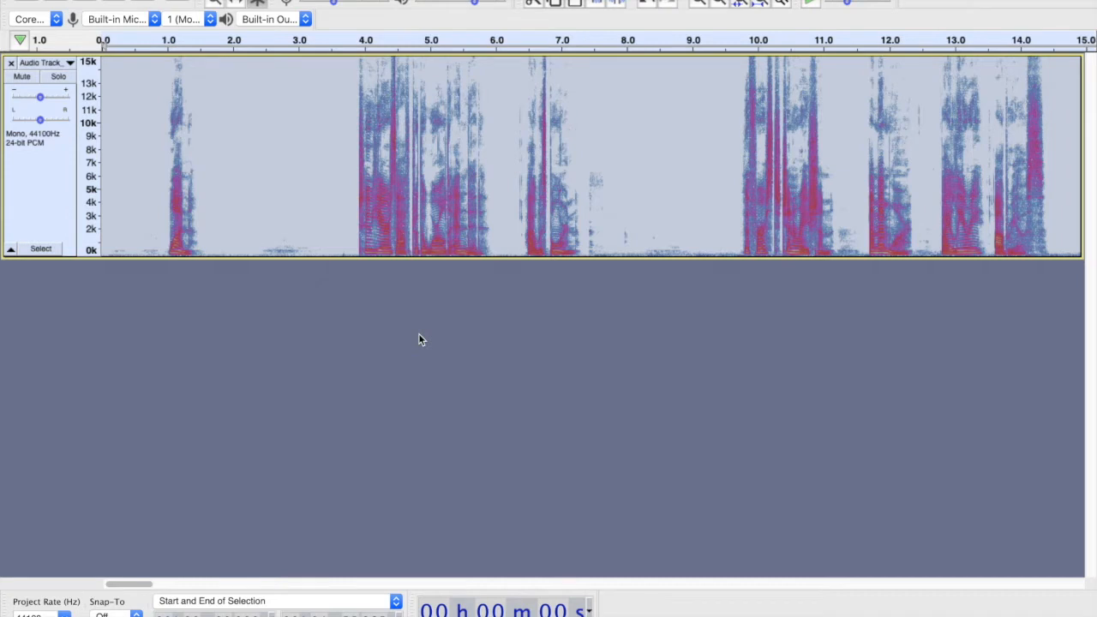
- Select and inspect quiet stretches of the spectrogram to check the remaining background noise
left_click(241, 194)
left_click_drag(223, 196, 307, 196)
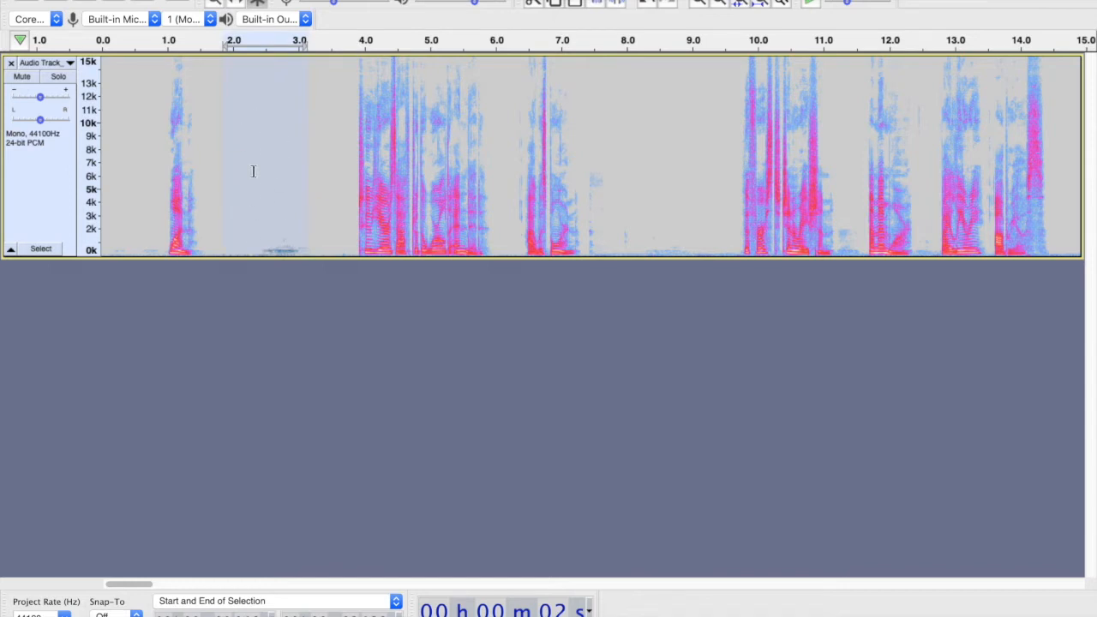
left_click(313, 175)
left_click(263, 239)
left_click(312, 245, "shift")
left_click(241, 206)
left_click_drag(632, 181, 713, 186)
left_click(354, 184)
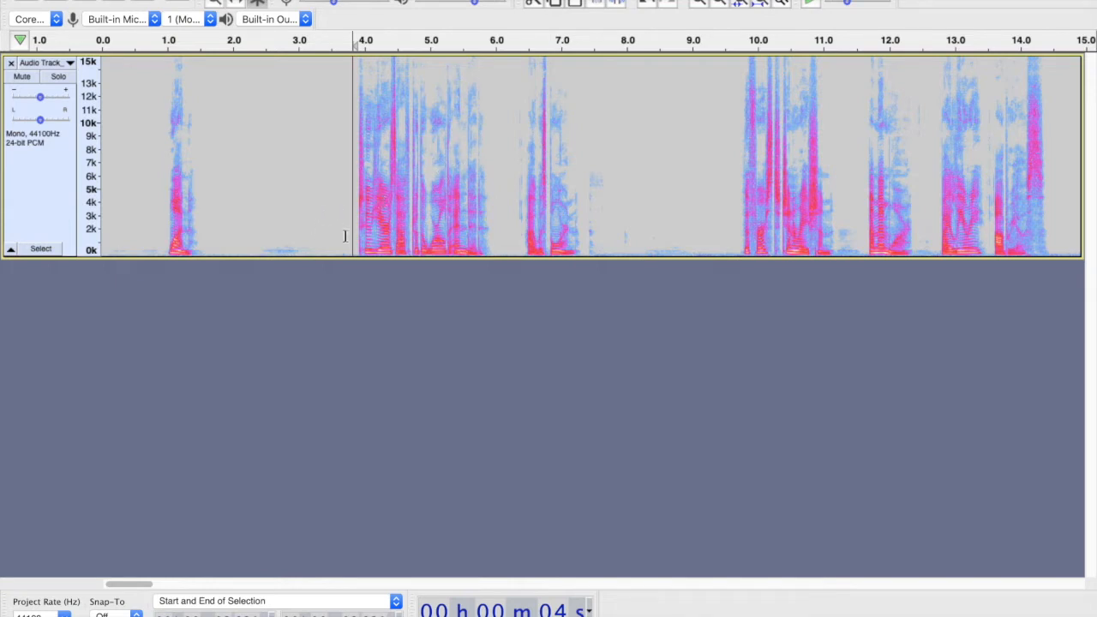
key("Home")
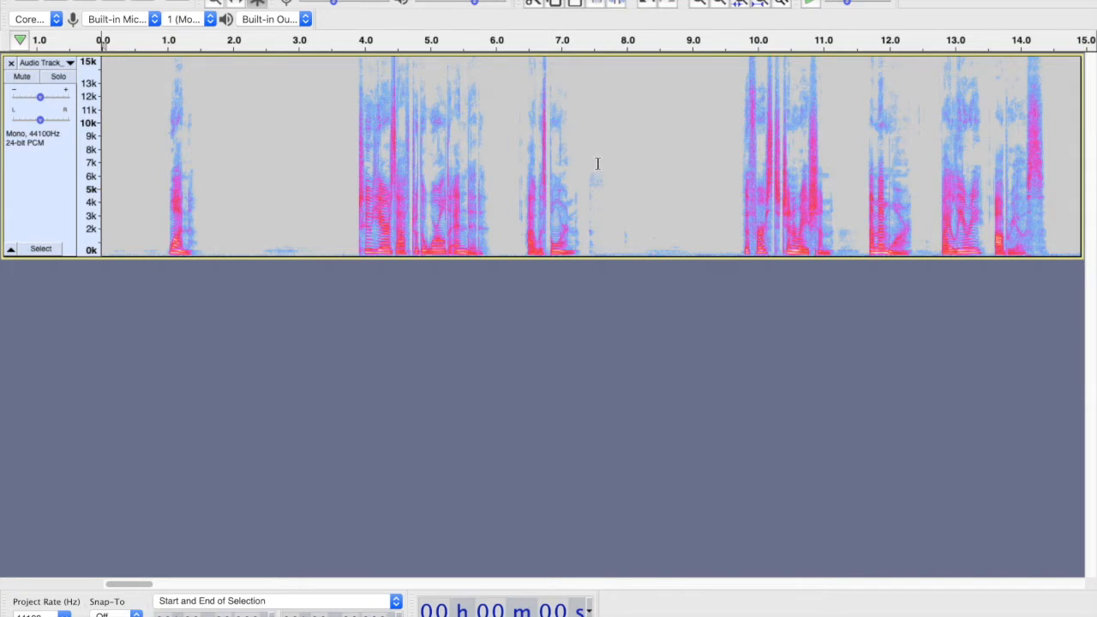
- Play back the spoken passage from about 3.7 to 7.4 s and browse the rest of the spectrogram
scroll(514, 172, "right", 1)
left_click_drag(328, 197, 586, 209)
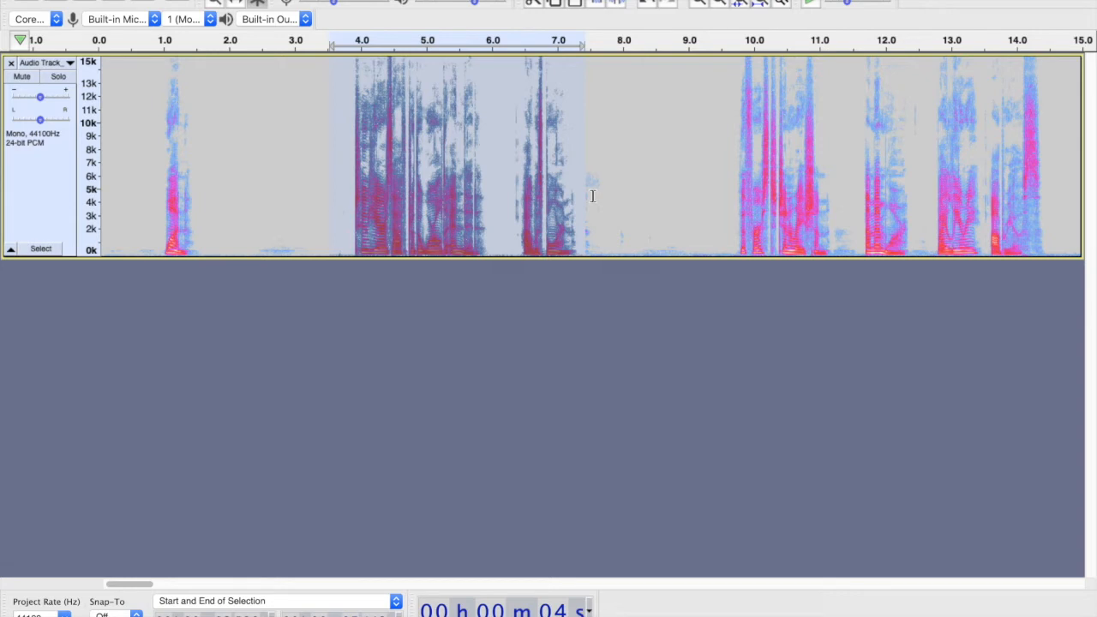
key("space")
left_click(526, 196)
scroll(591, 189, "right", 3)
scroll(591, 189, "right", 3)
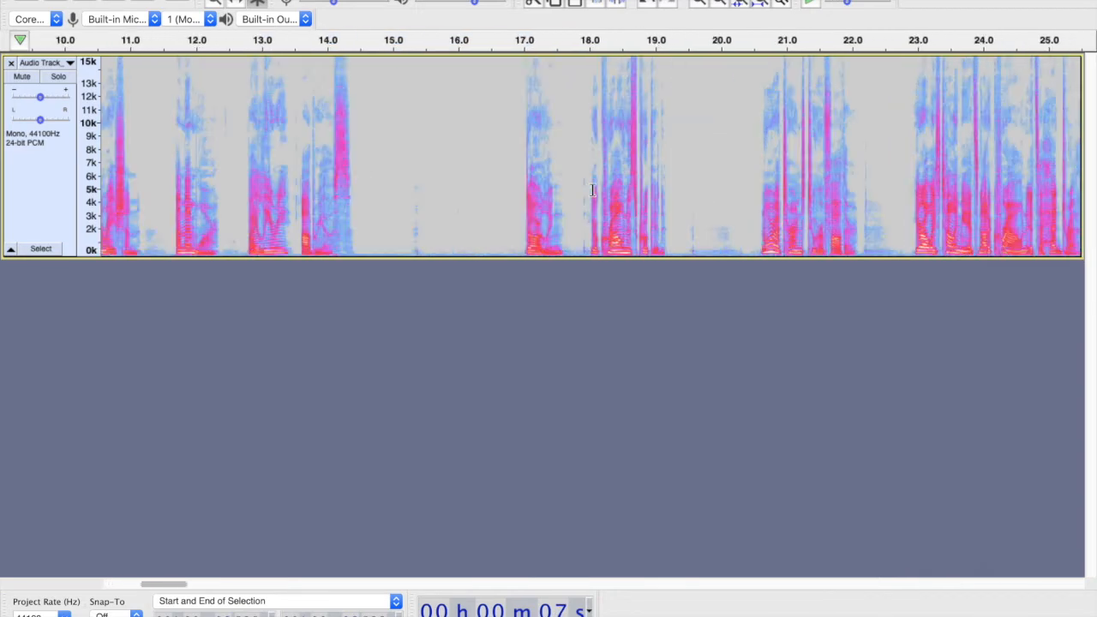
scroll(591, 189, "right", 4)
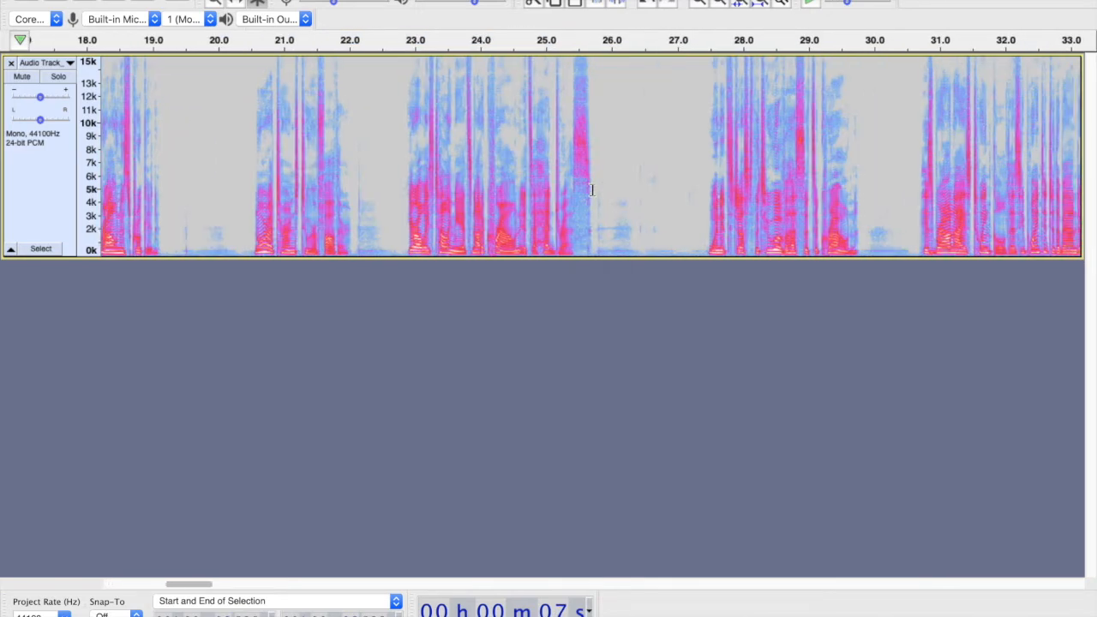
- Play back the track from about 30.6 s and stop playback
scroll(591, 189, "right", 3)
left_click(505, 200)
key("space")
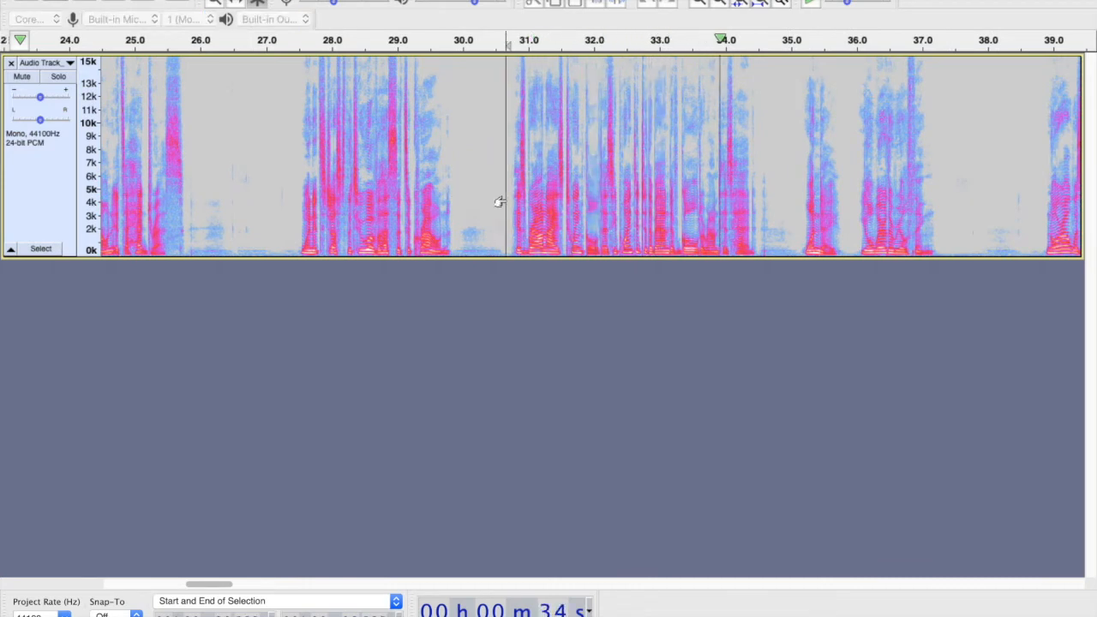
key("space")
- Select the passage from about 30.7 to 34.4 s, open Filter Curve EQ and flatten the curve
left_click(575, 186)
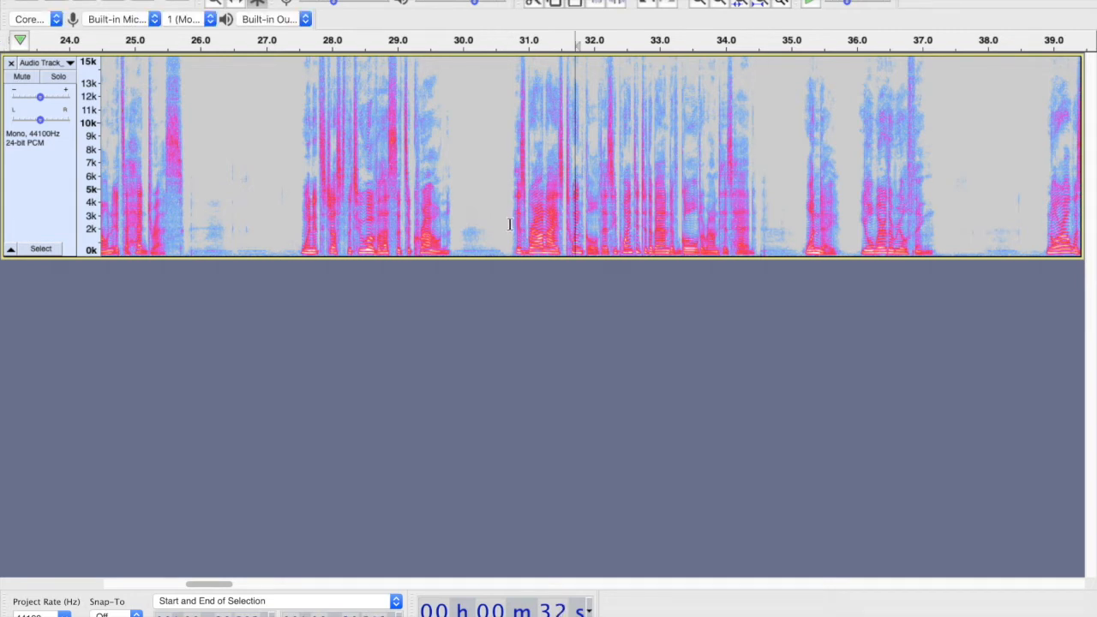
left_click_drag(509, 225, 762, 222)
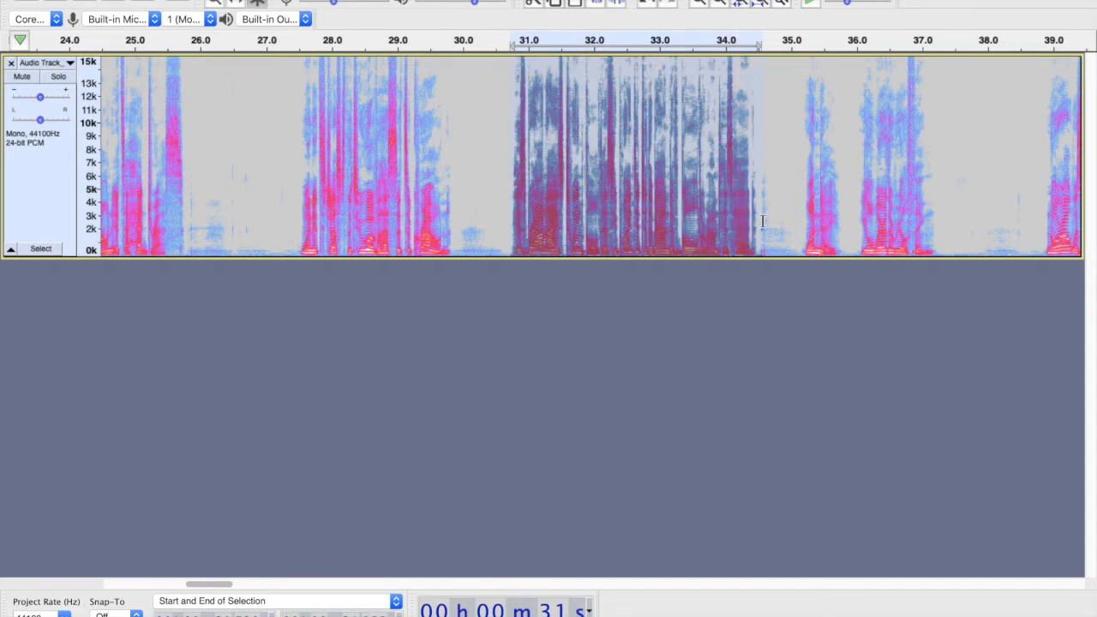
scroll(678, 75, "right", 4)
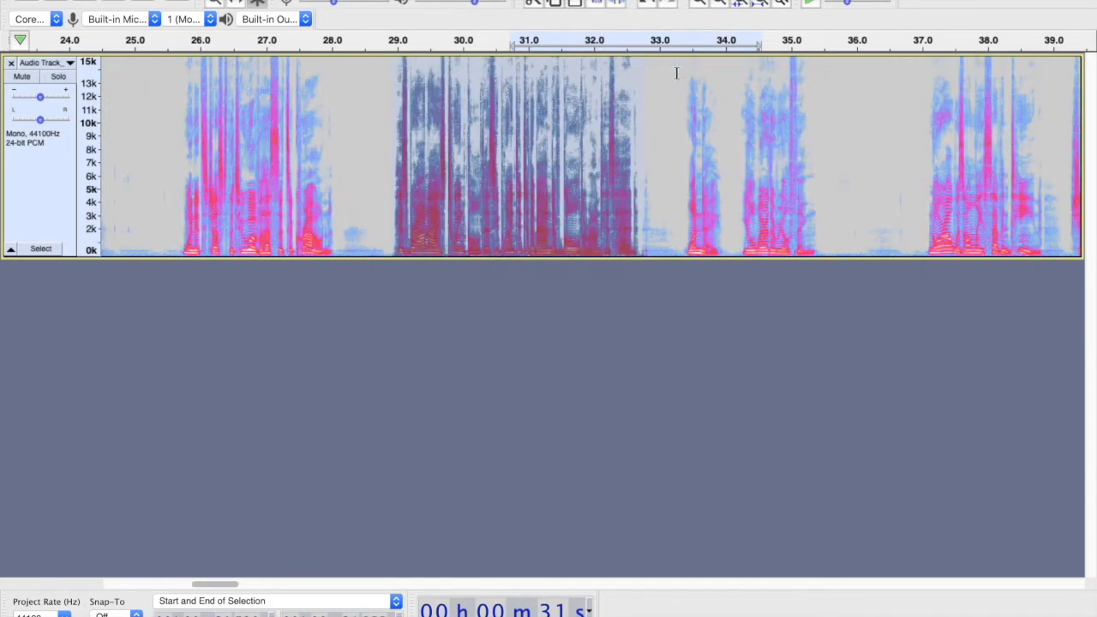
scroll(647, 114, "right", 5)
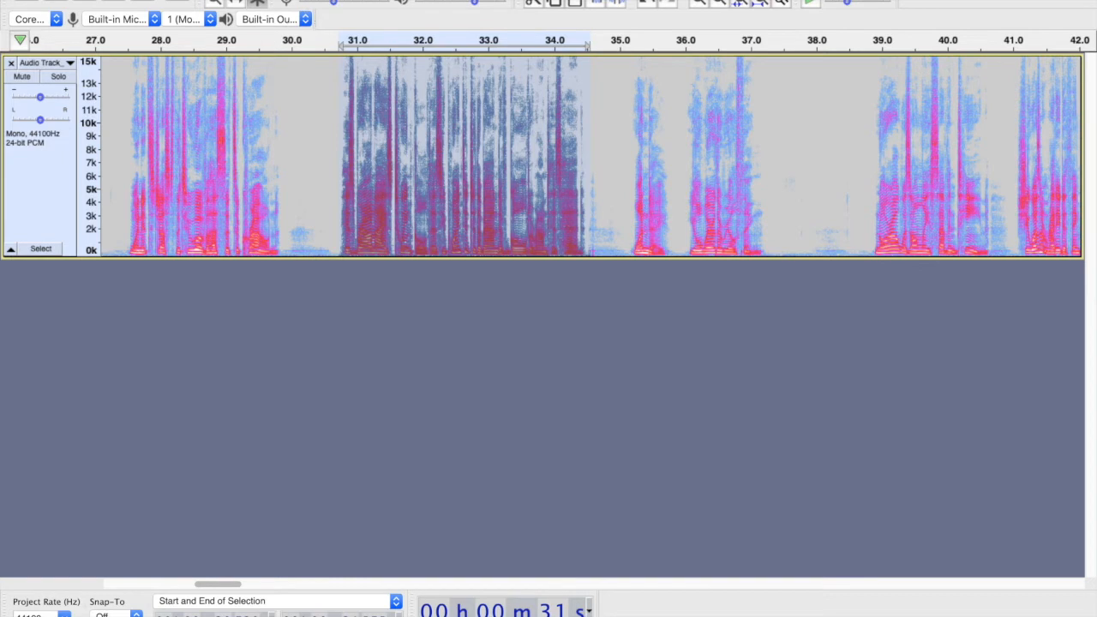
left_click(430, 0)
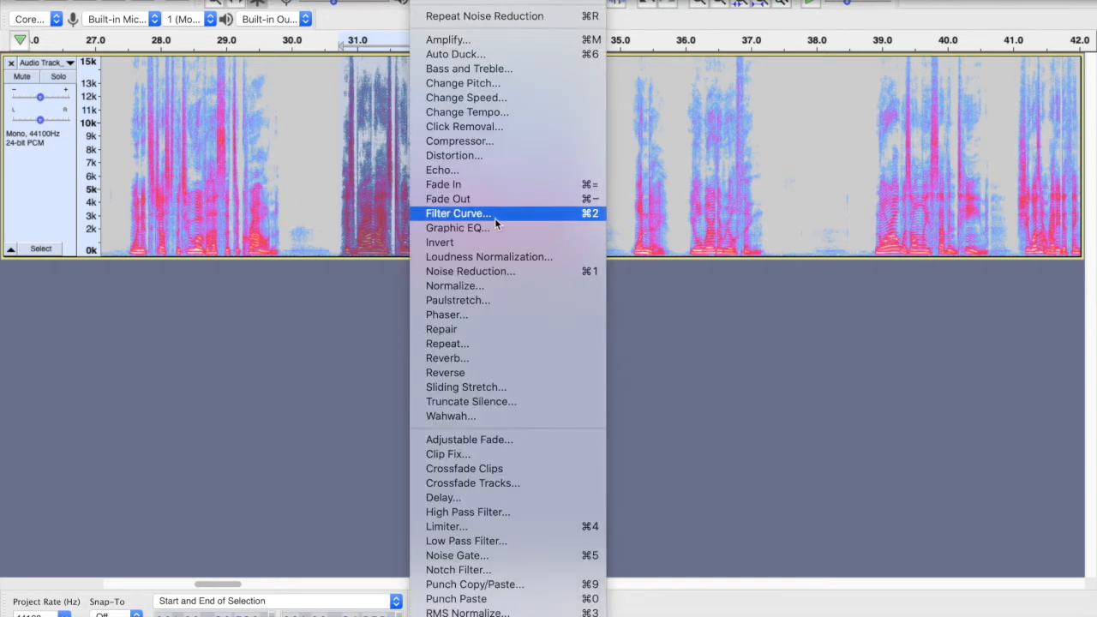
left_click(290, 336)
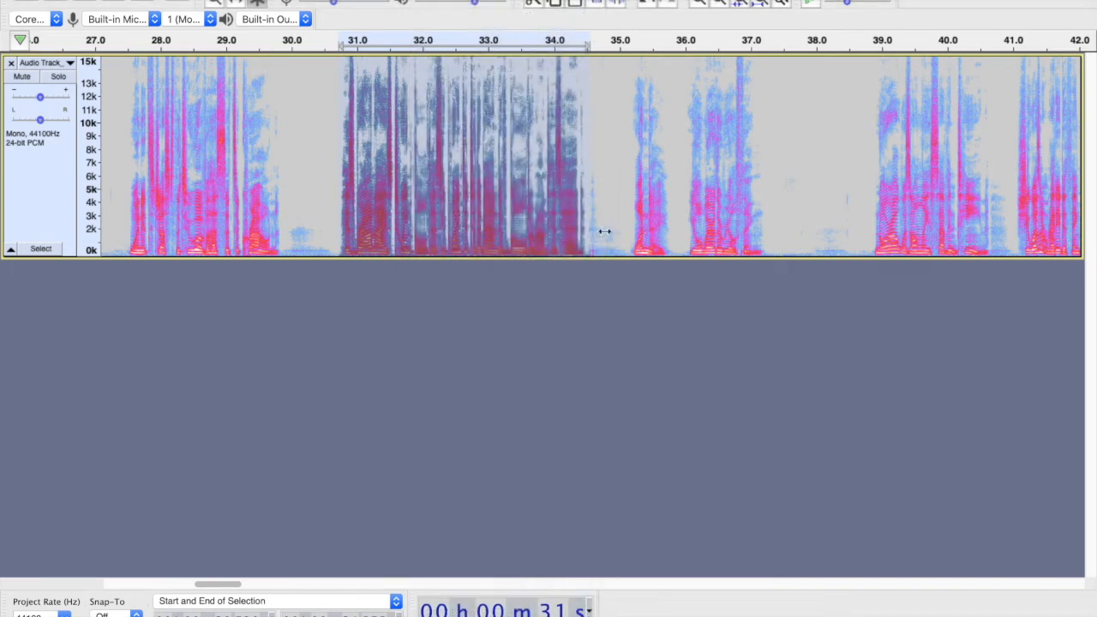
key("super+r")
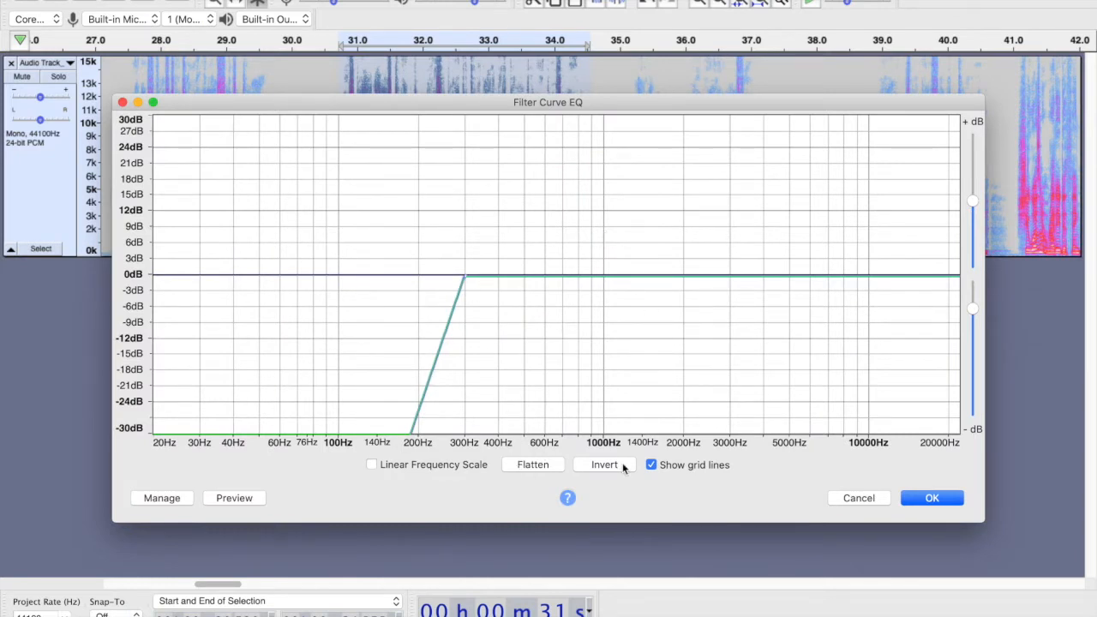
left_click(533, 465)
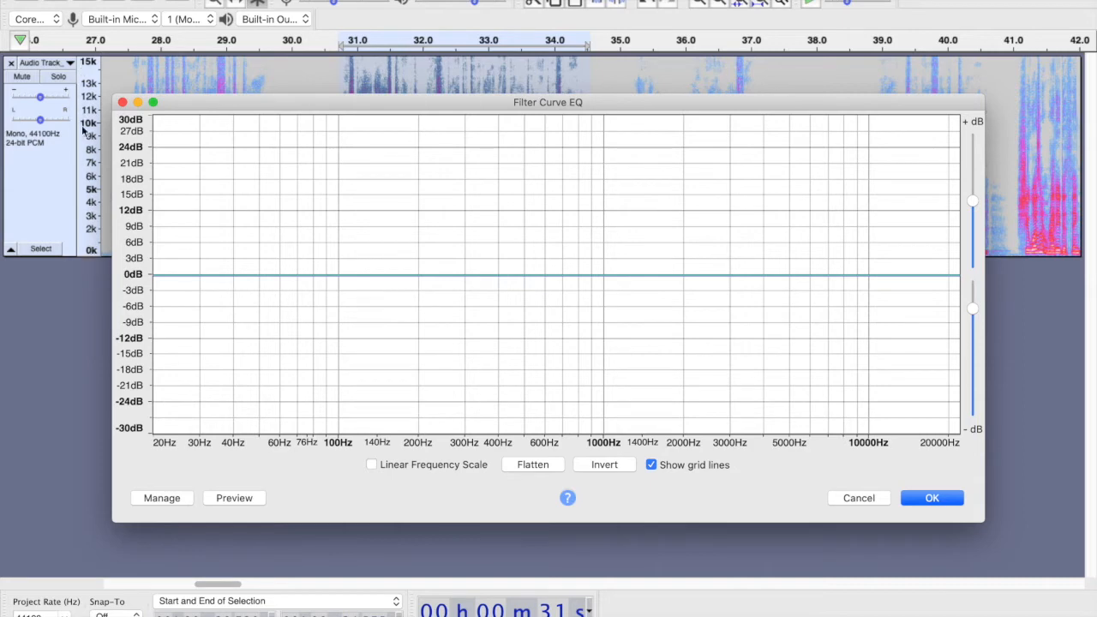
- Preview the selection with a flat curve and with a steep cut below about 1000 Hz, then flatten the curve
left_click_drag(214, 101, 308, 210)
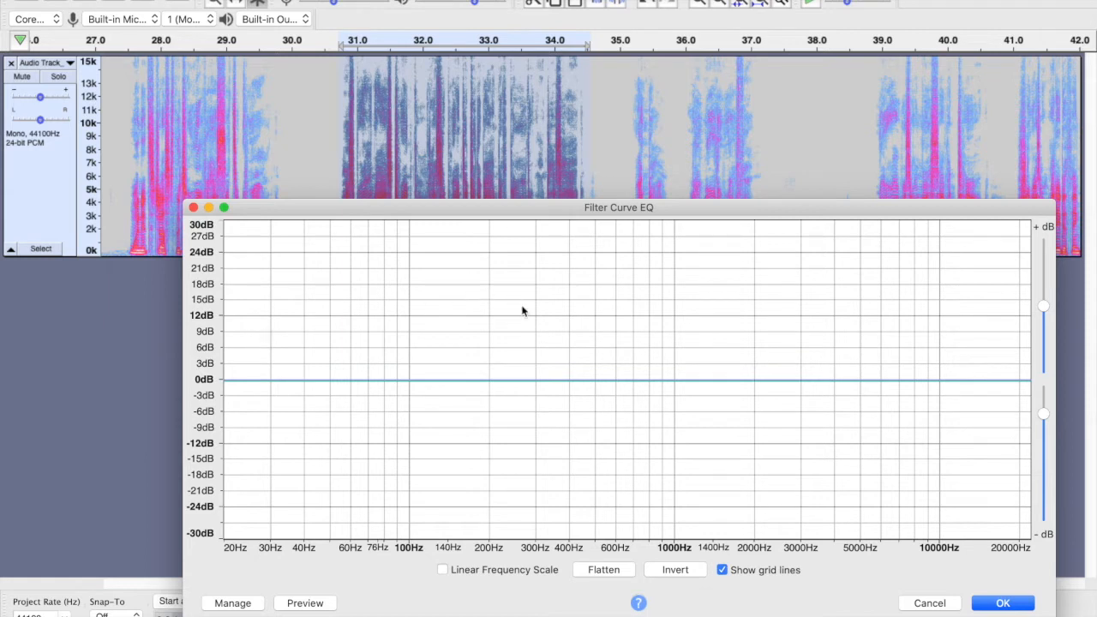
left_click(306, 605)
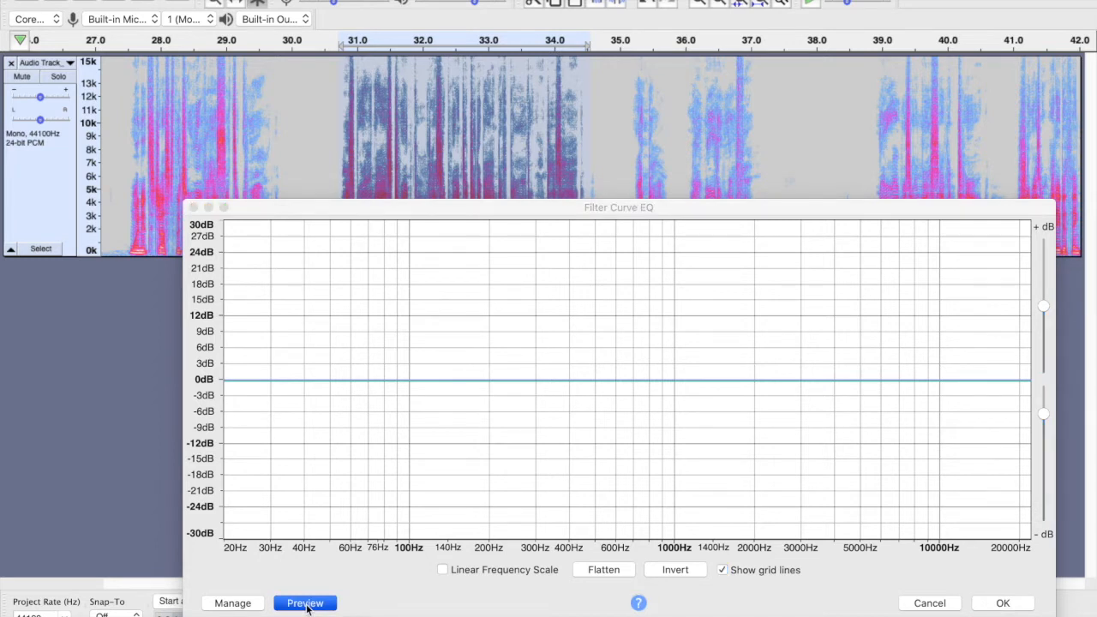
left_click(675, 380)
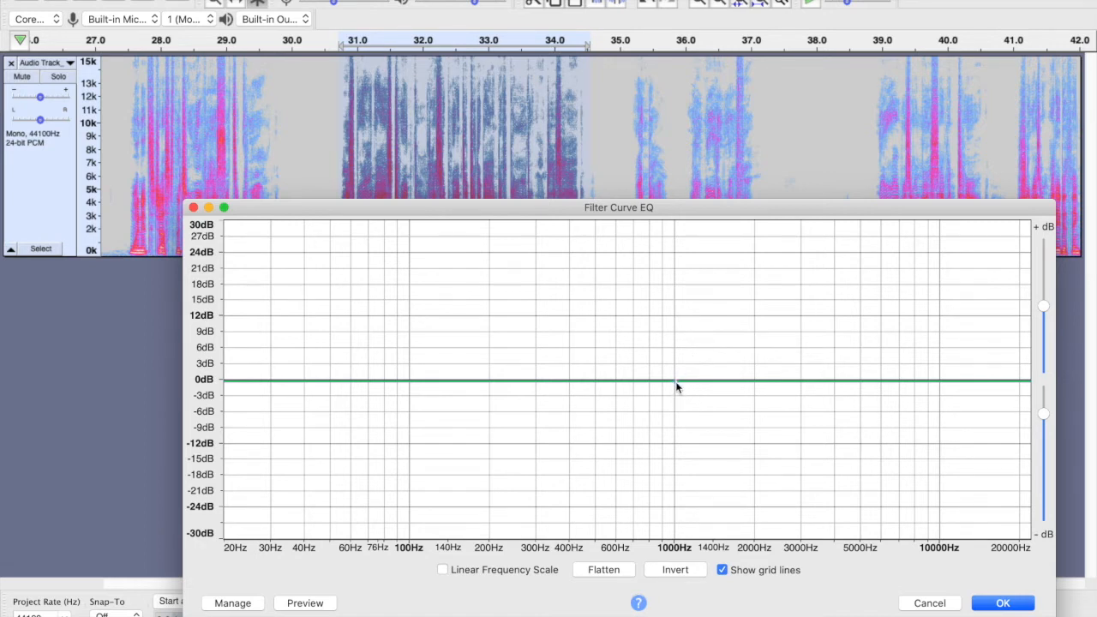
left_click_drag(659, 380, 667, 542)
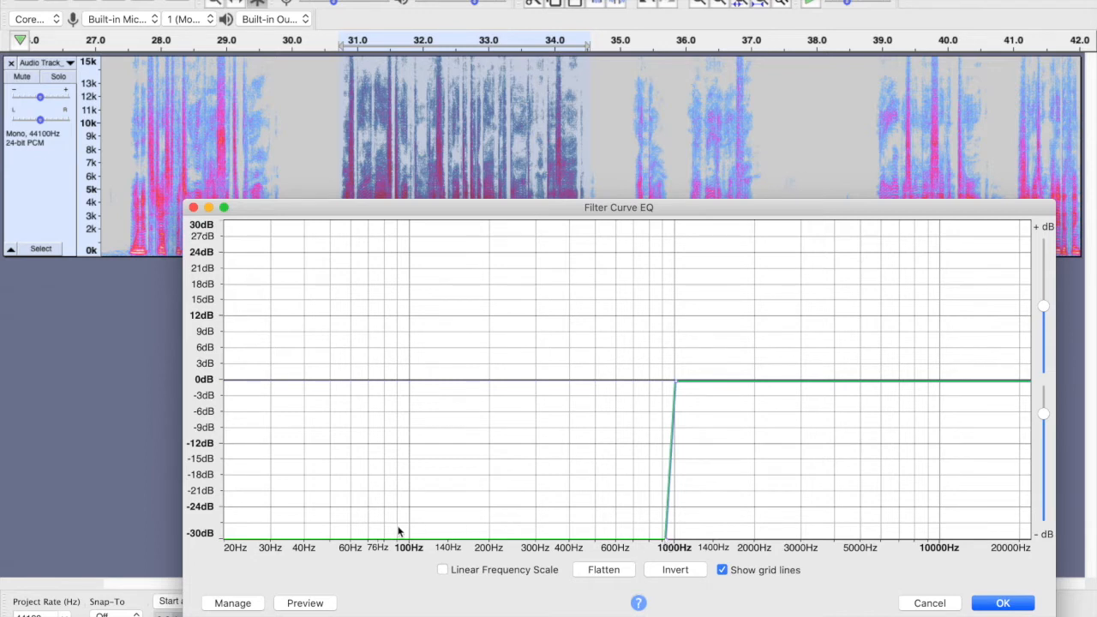
left_click_drag(665, 545, 669, 544)
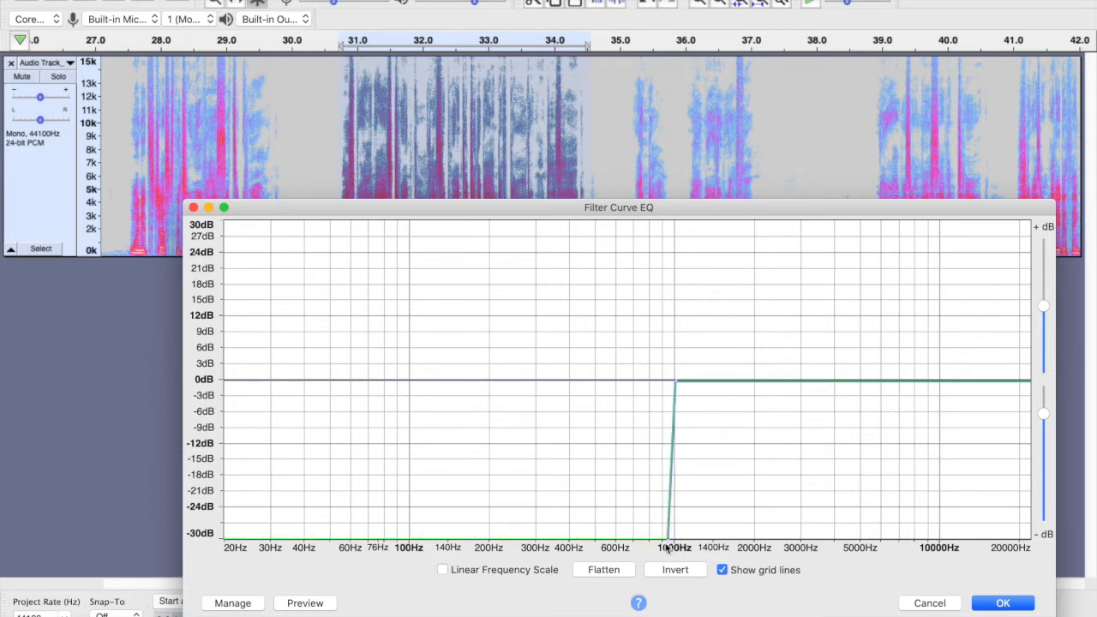
left_click(309, 603)
left_click_drag(667, 540, 647, 391)
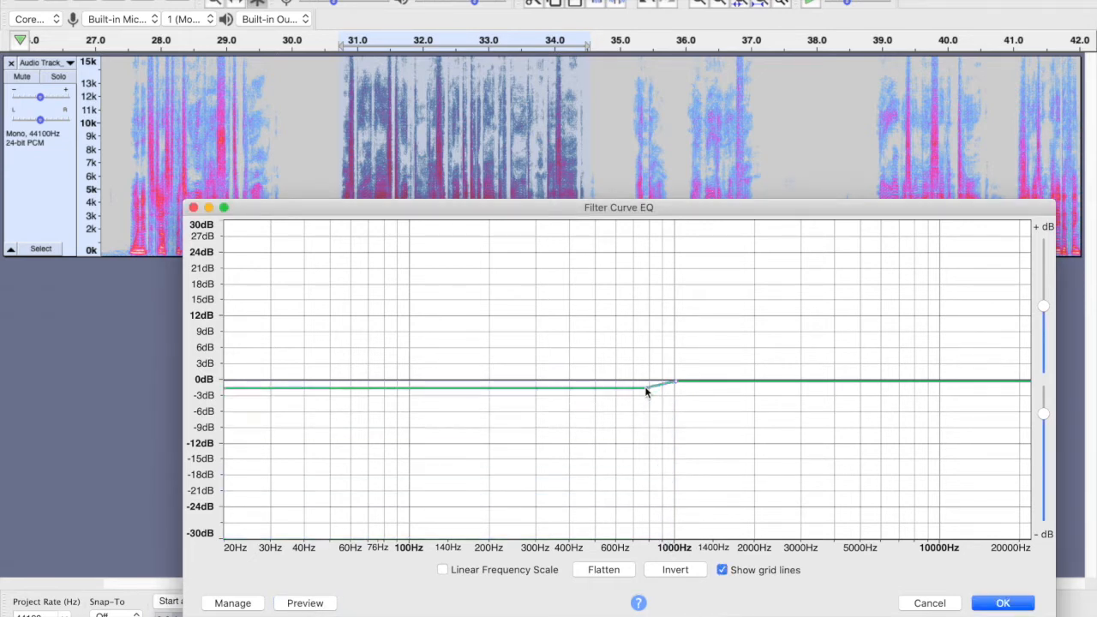
left_click(601, 572)
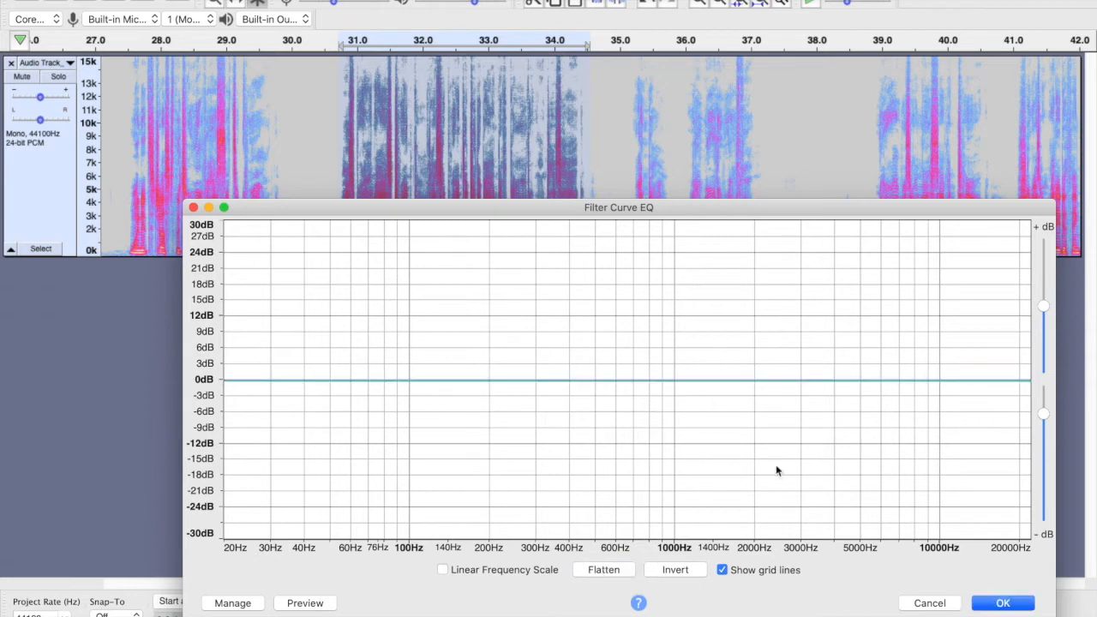
- Draw a steep cut above about 4000 Hz, preview it, and flatten the curve again
left_click(835, 380)
left_click_drag(852, 382, 842, 539)
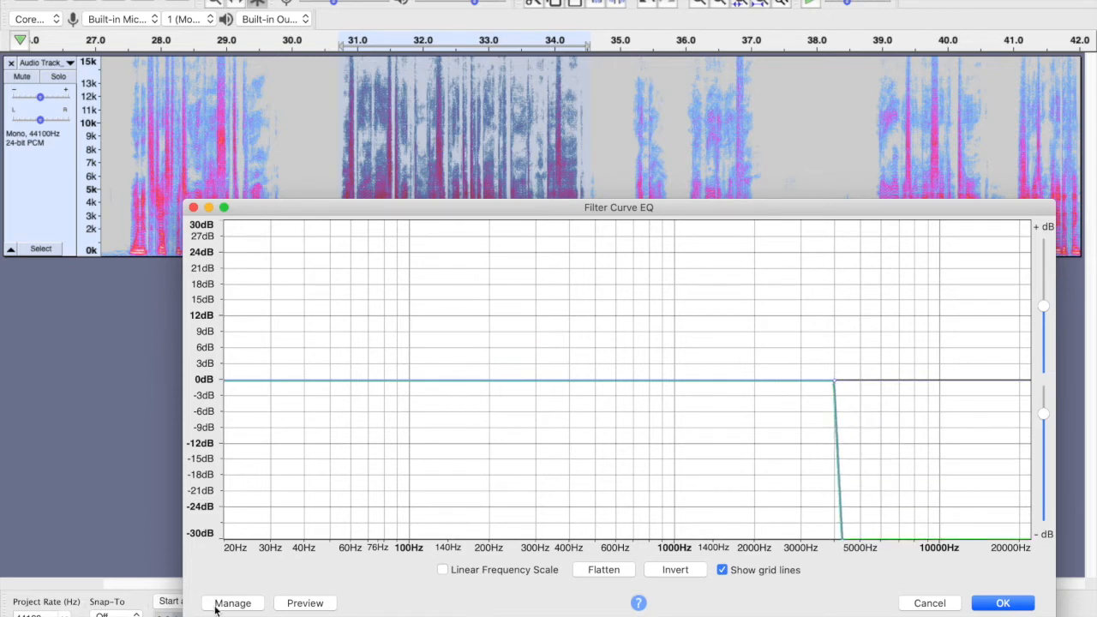
left_click(310, 603)
left_click_drag(842, 542, 851, 496)
left_click(599, 571)
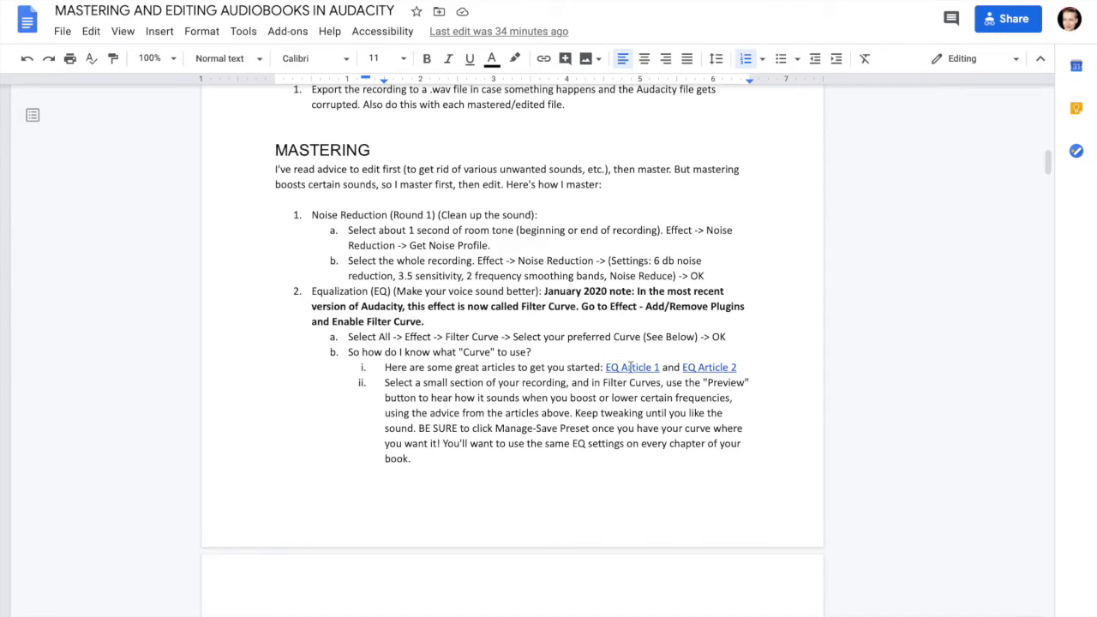
- Switch to the Google Doc and open the EQ Article 1 link to read the EQ vocals article
left_click(629, 367)
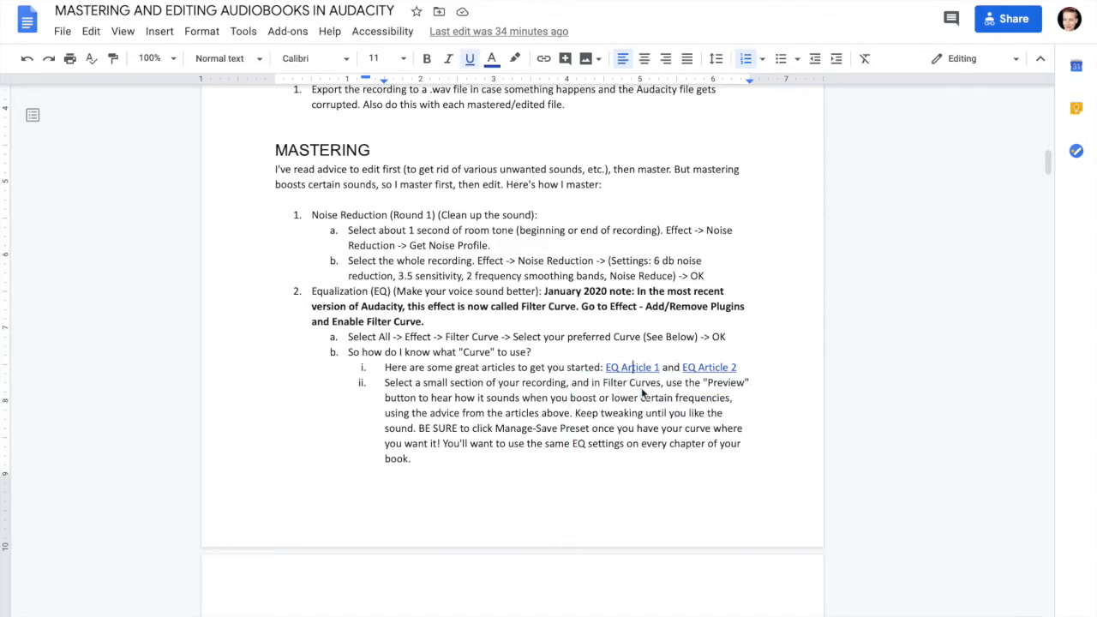
left_click(317, 5)
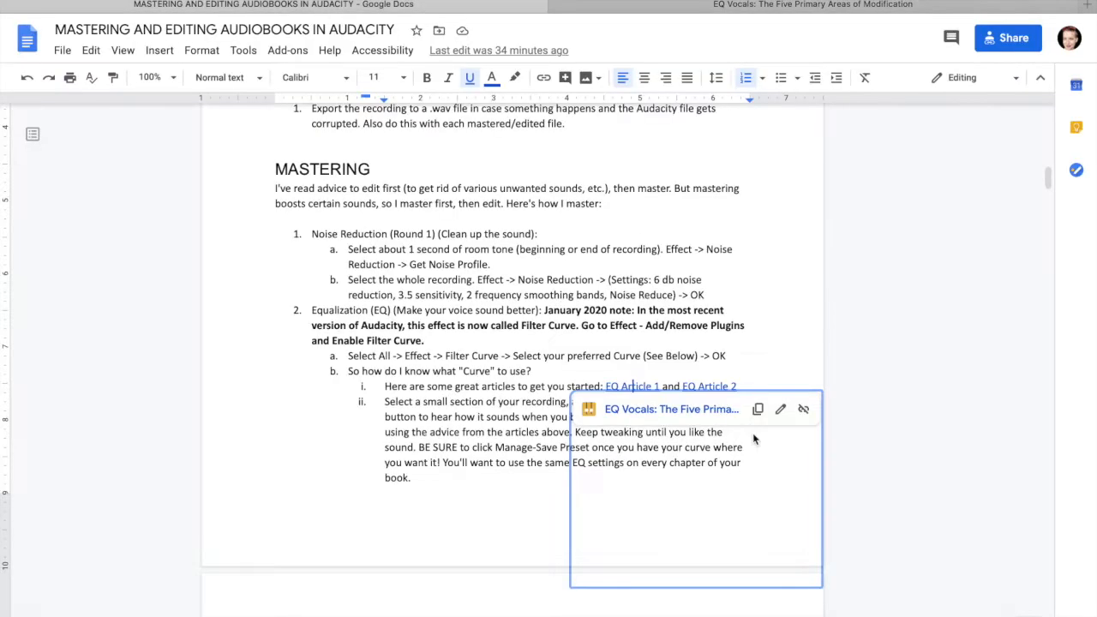
left_click(664, 409)
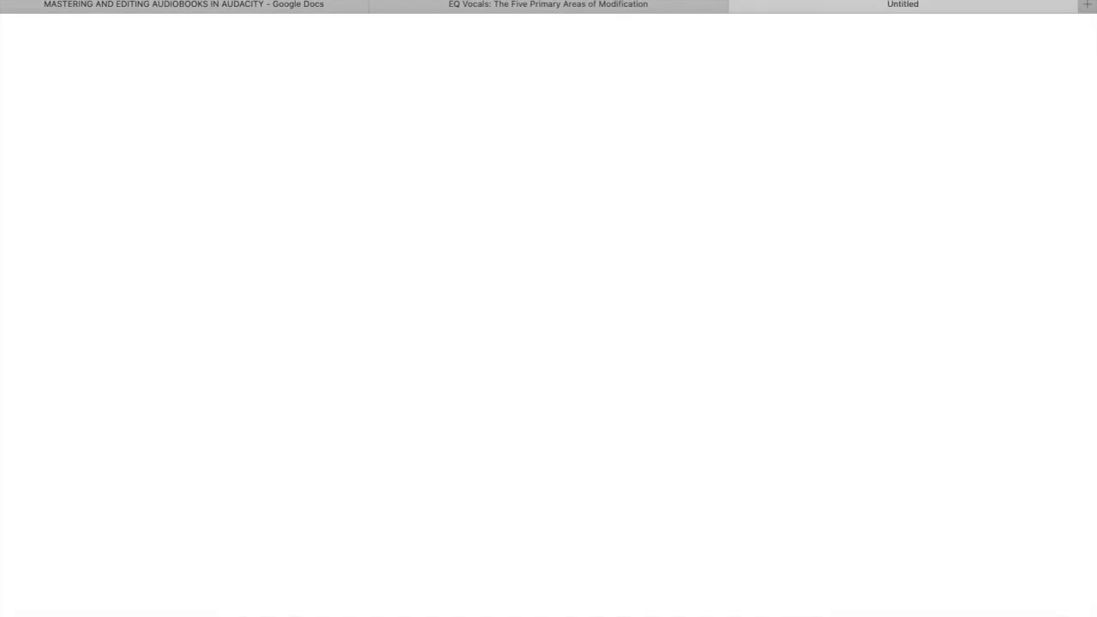
left_click(613, 7)
scroll(574, 370, "down", 5)
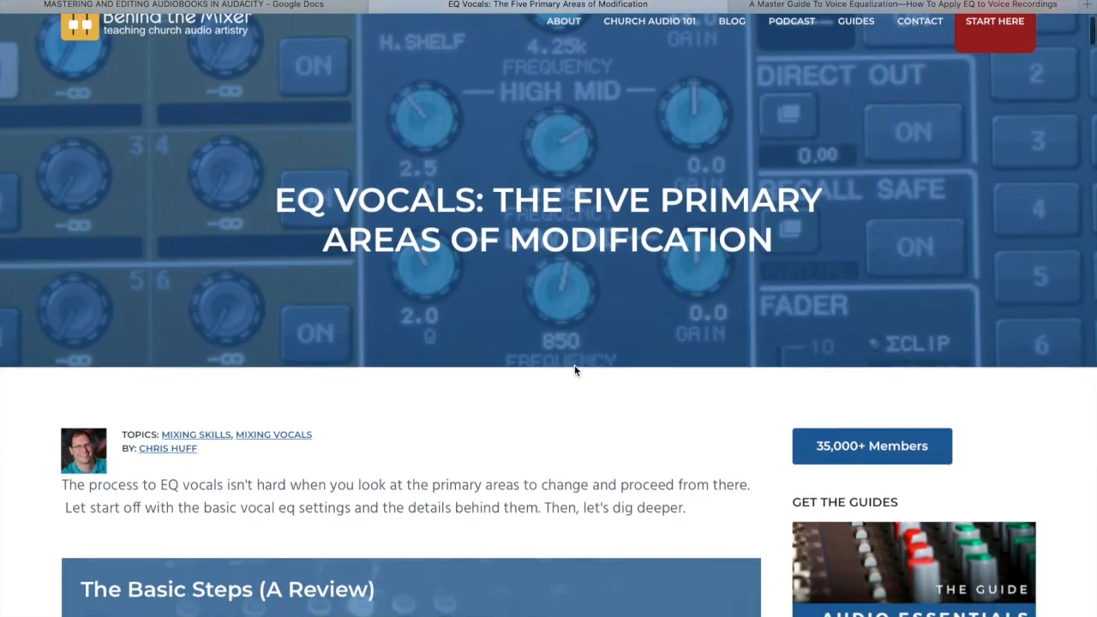
scroll(575, 370, "down", 1)
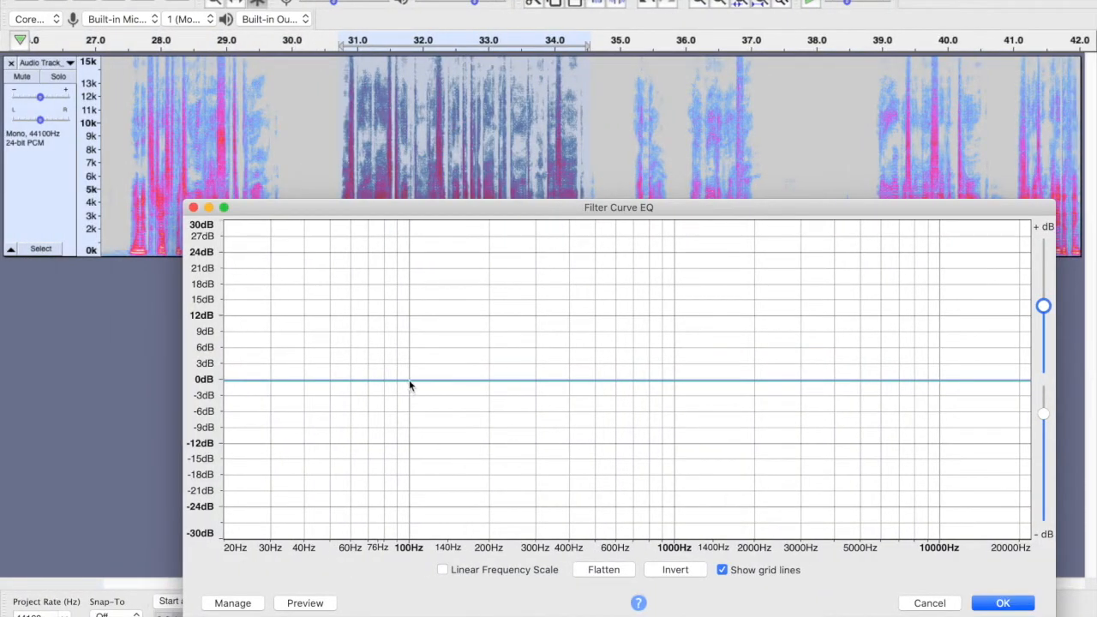
- Draw a cut below 100 Hz, then load the Magic Eaters user preset into the filter curve
left_click(409, 382)
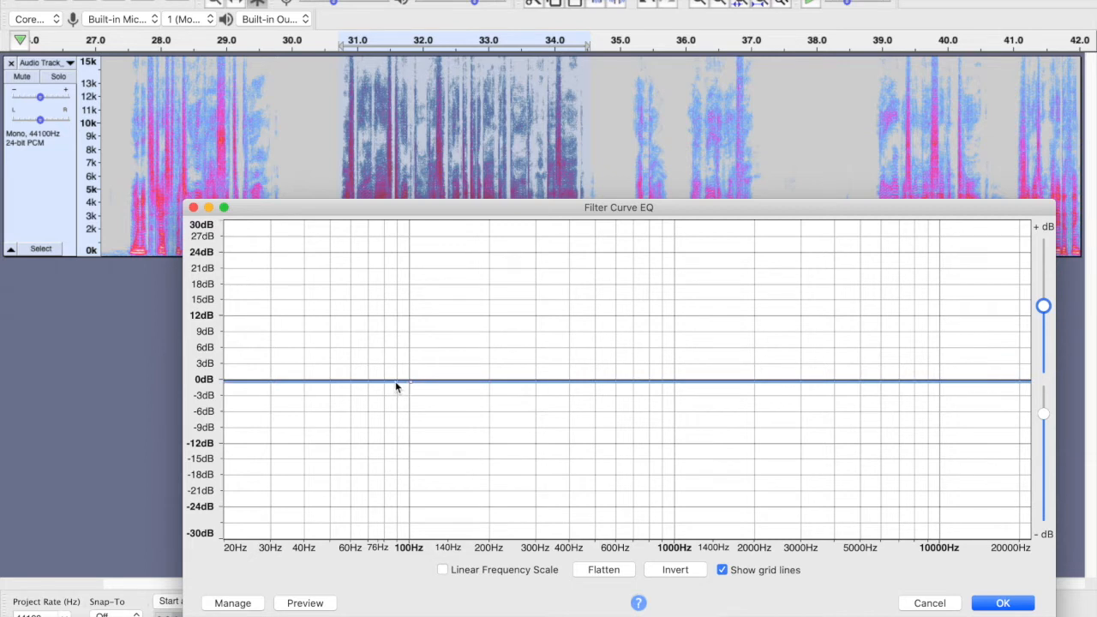
left_click_drag(403, 386, 399, 543)
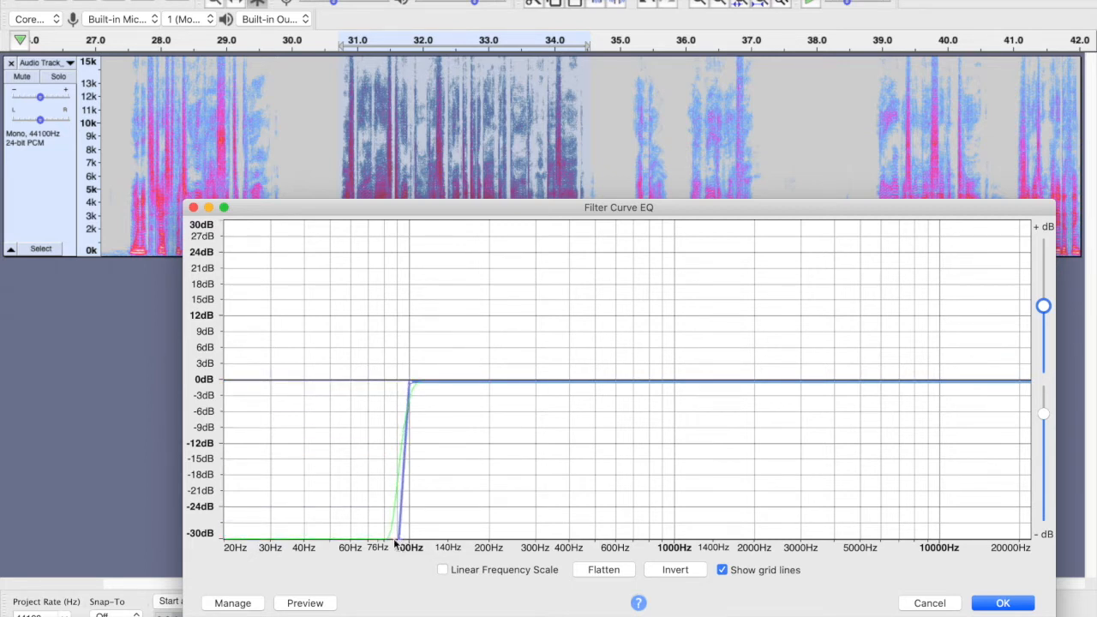
left_click(235, 604)
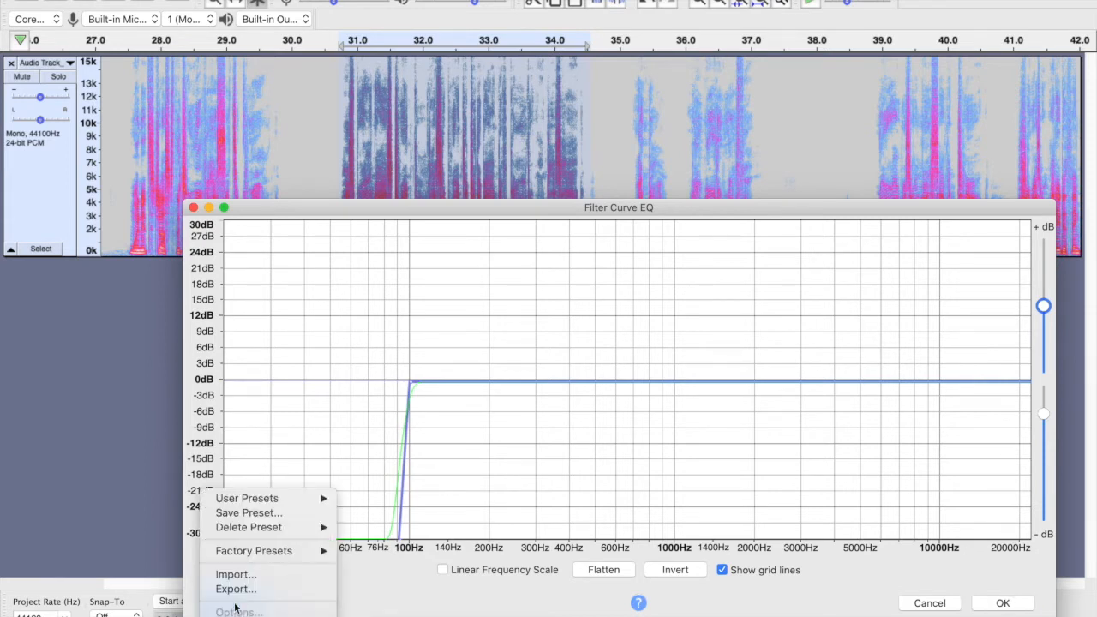
mouse_move(268, 499)
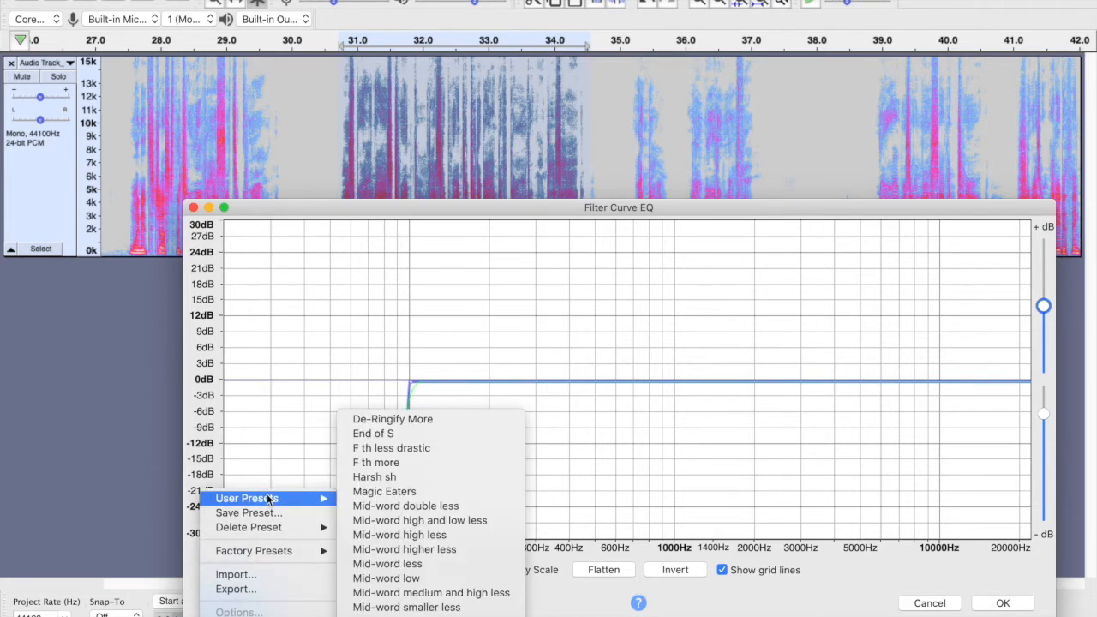
left_click(435, 493)
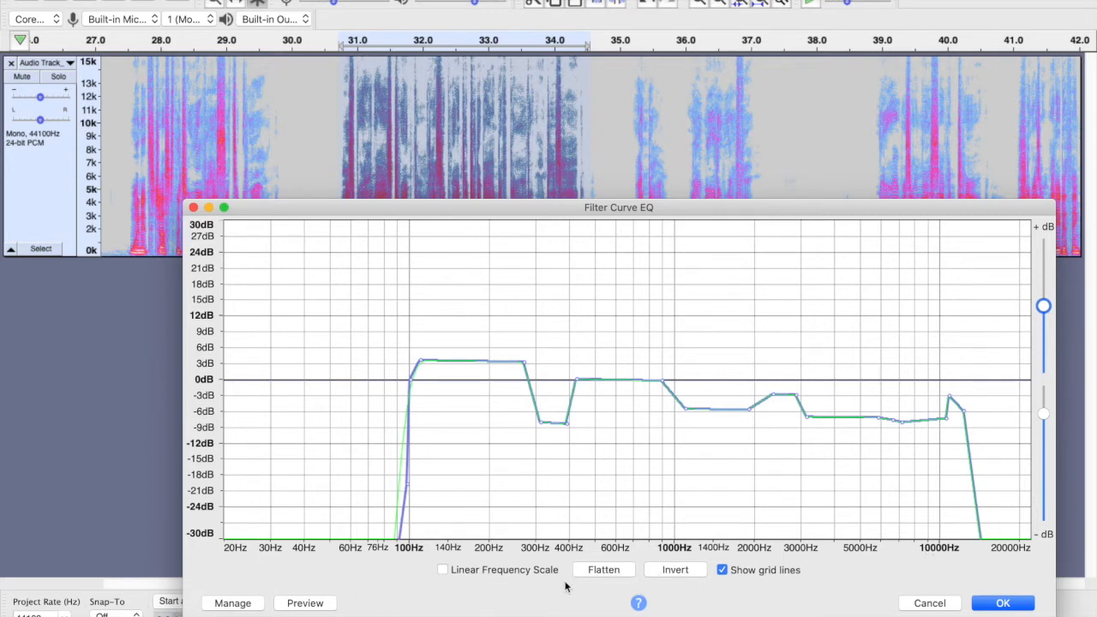
- Flatten the curve and draw a steep high-pass cut below 100 Hz
left_click(603, 571)
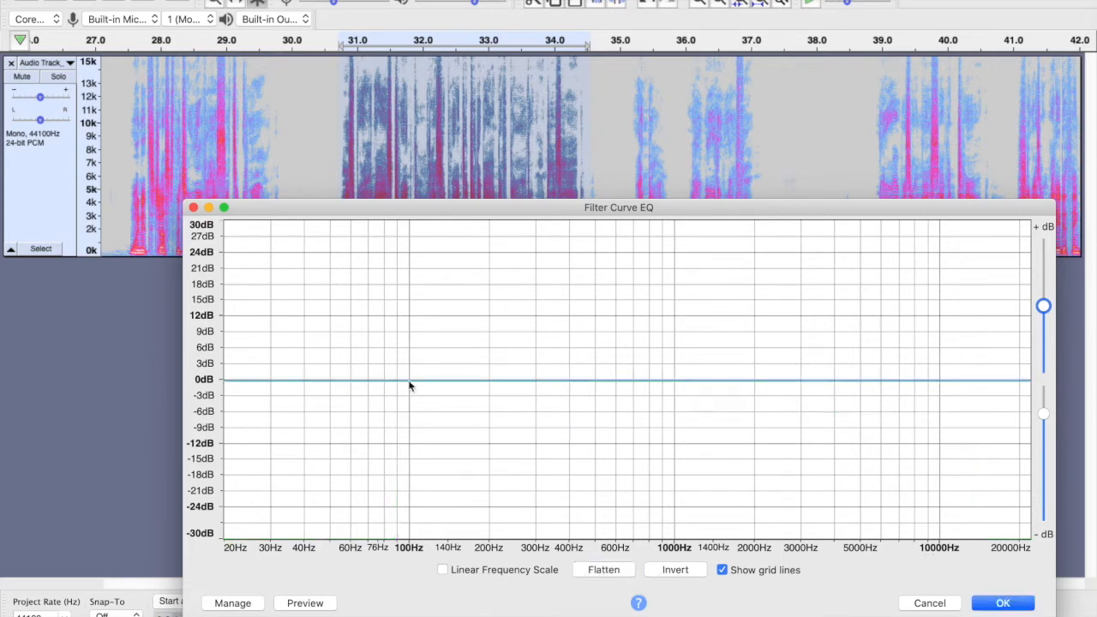
left_click_drag(400, 384, 402, 545)
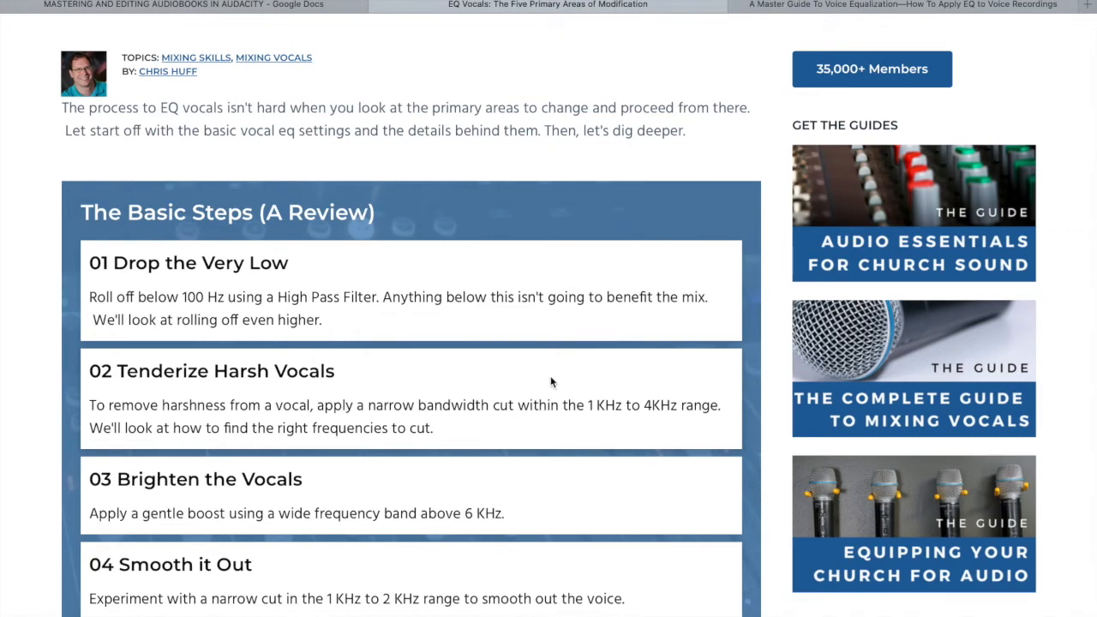
- Read the EQ vocals basic steps and the master guide to voice equalization in the browser
scroll(539, 394, "down", 4)
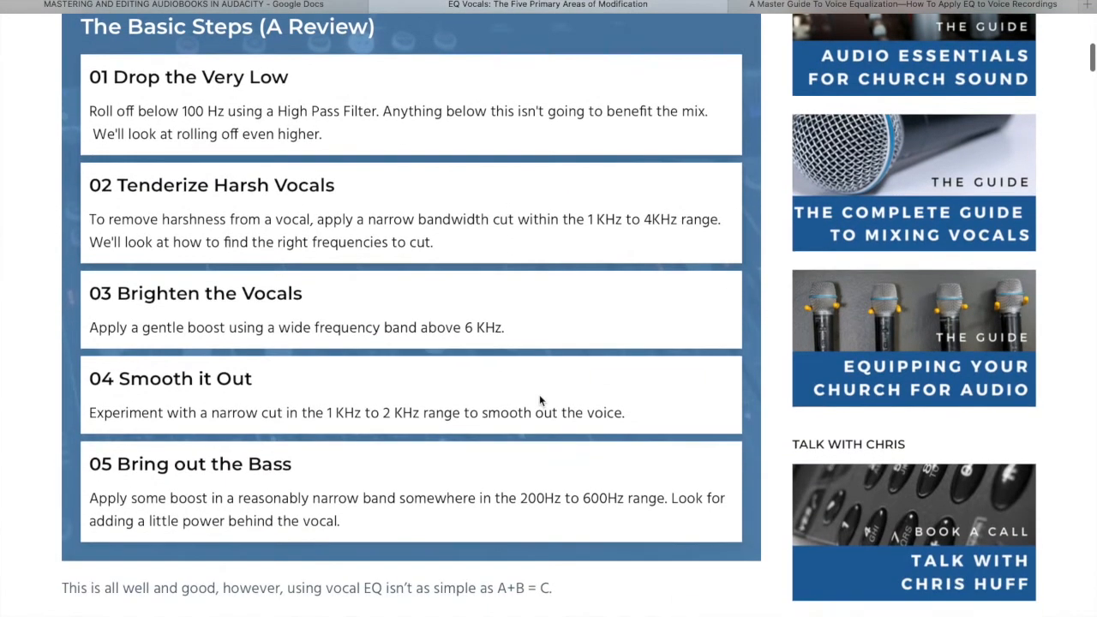
scroll(539, 399, "up", 5)
scroll(539, 399, "down", 2)
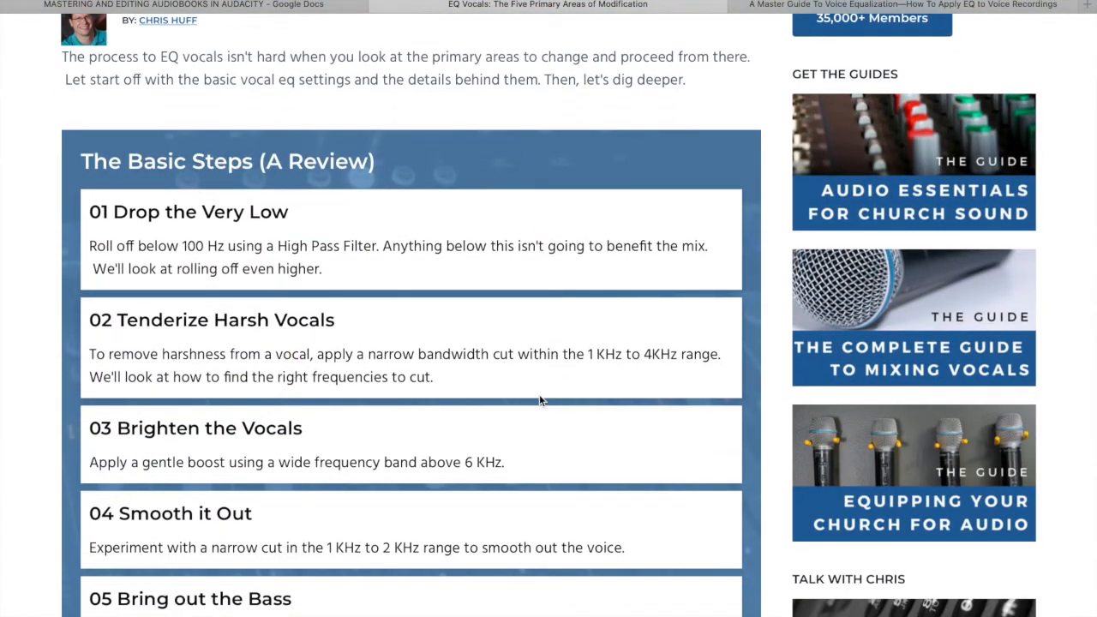
left_click(902, 4)
scroll(627, 241, "down", 10)
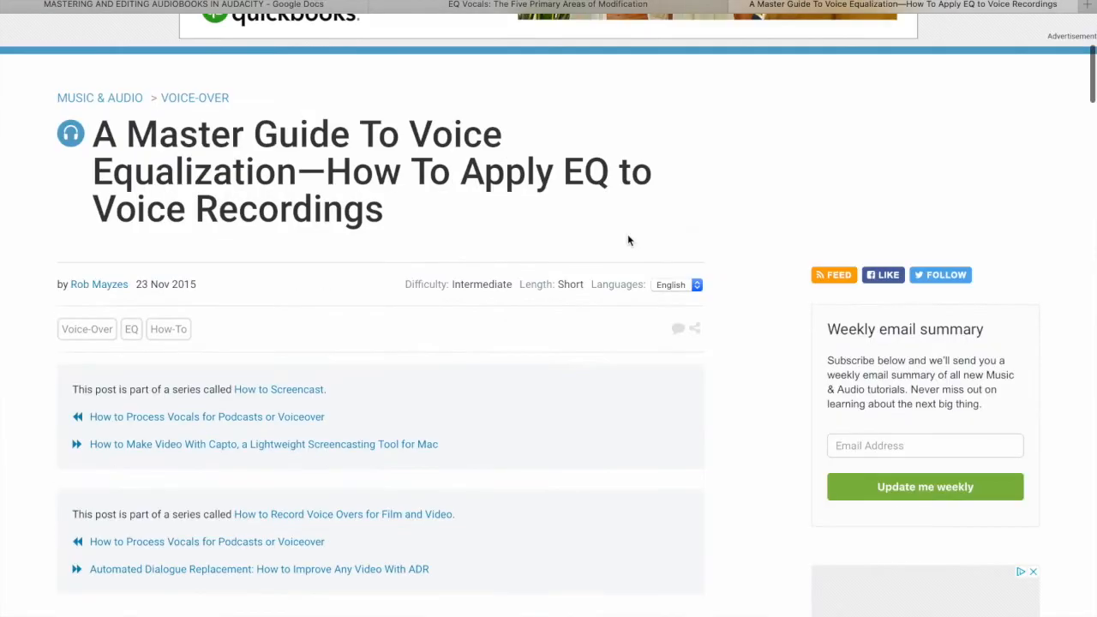
scroll(628, 239, "down", 12)
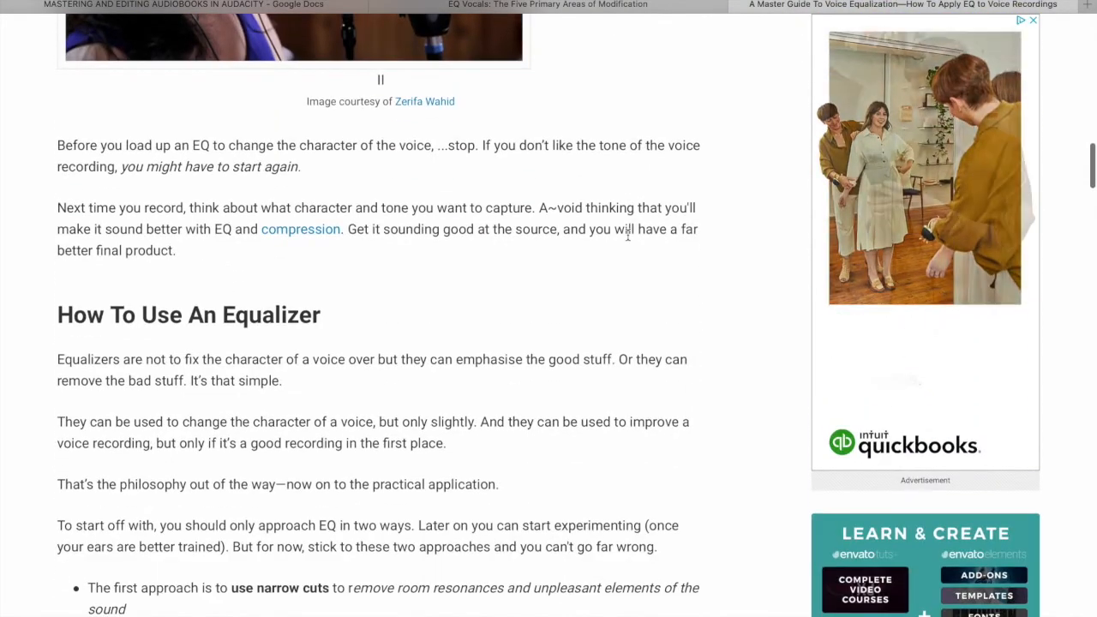
scroll(627, 239, "down", 4)
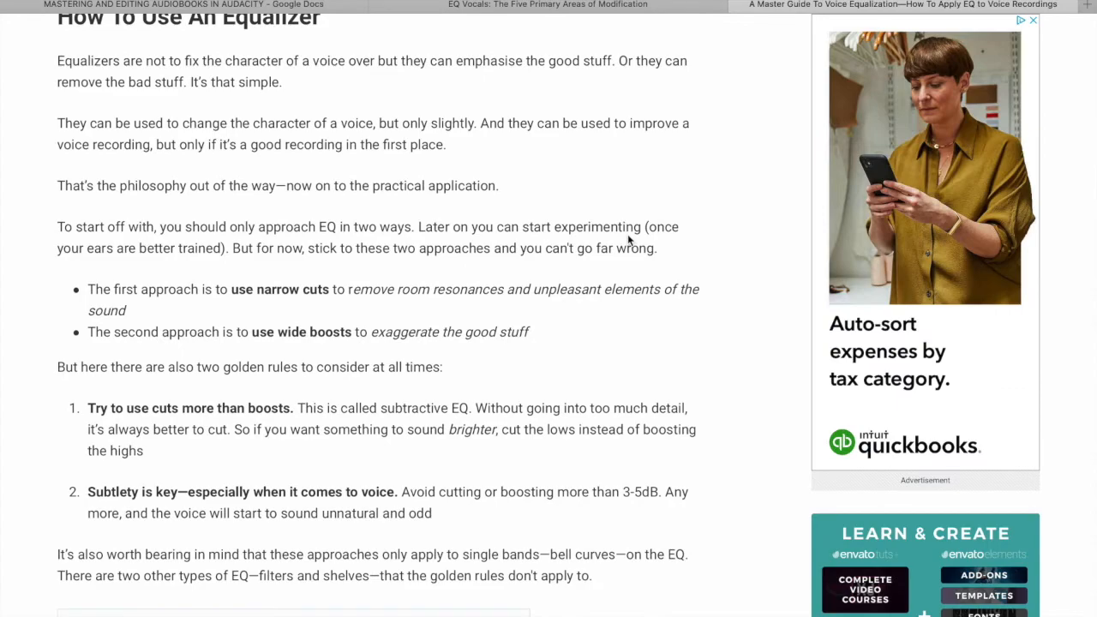
- Skim the voice equalization guide and the EQ vocals basic steps before returning to the equalizer
scroll(628, 239, "down", 5)
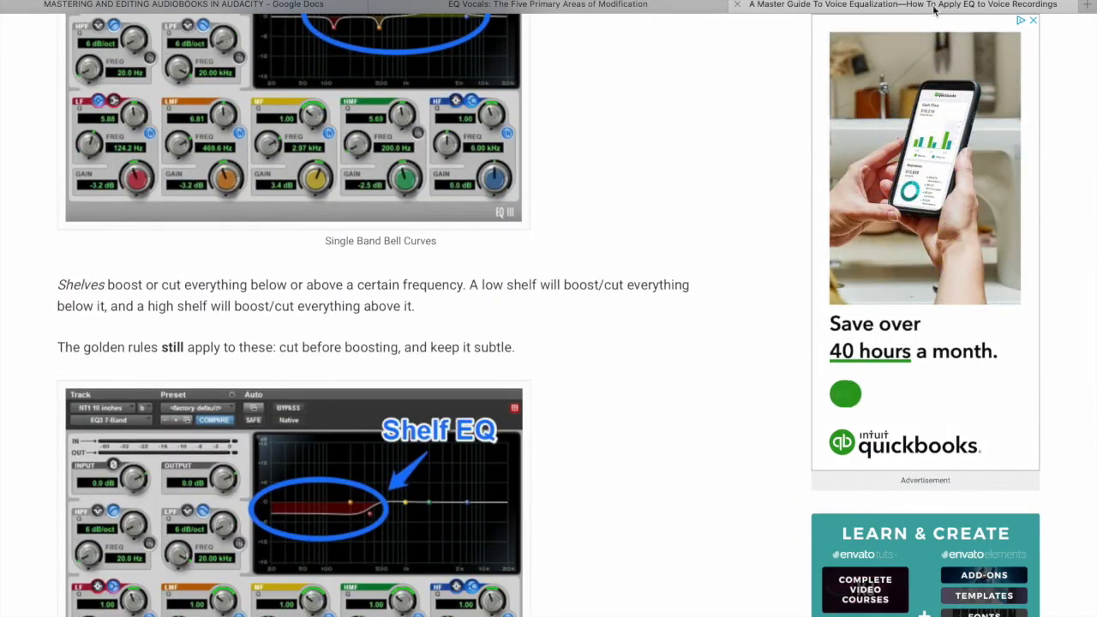
left_click(635, 11)
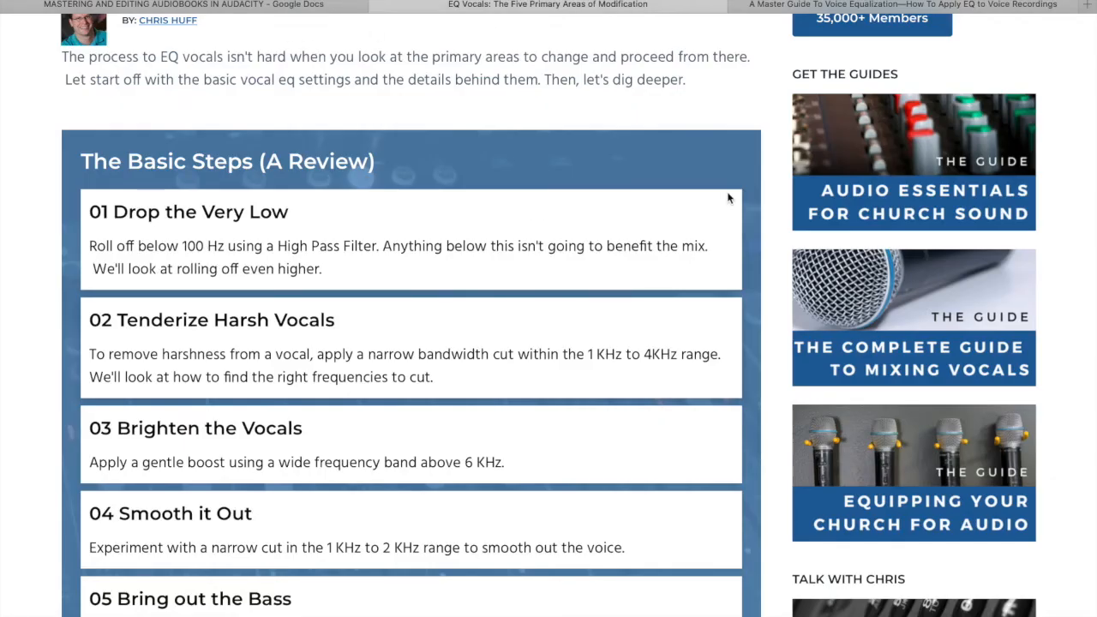
key("ctrl+Left")
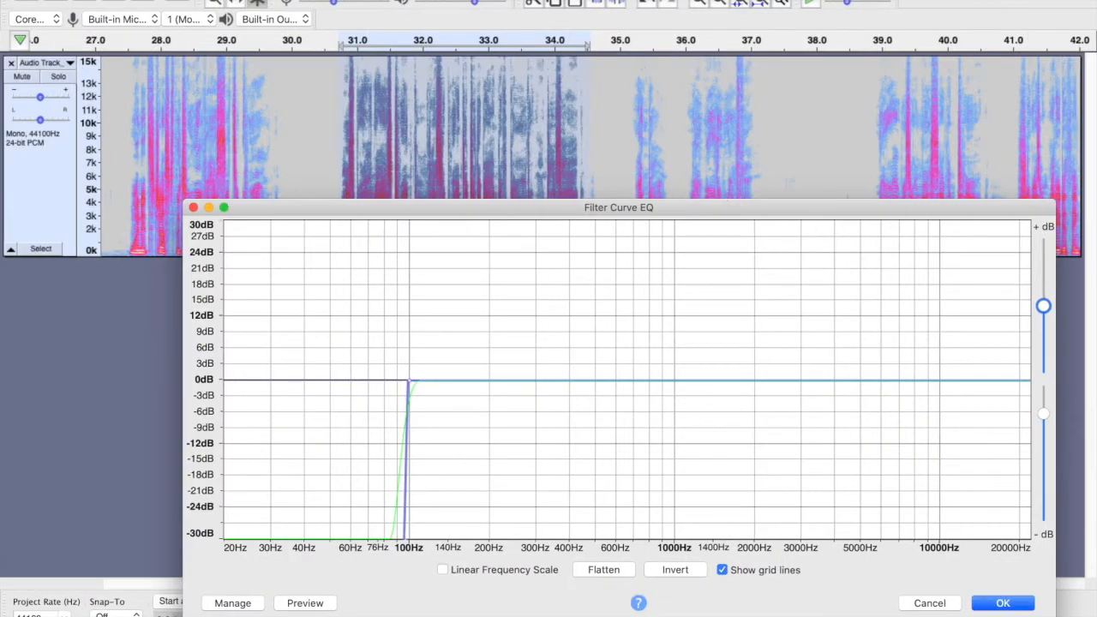
- Load the Magic Eaters user preset into the filter curve
left_click(247, 604)
mouse_move(284, 499)
left_click(392, 490)
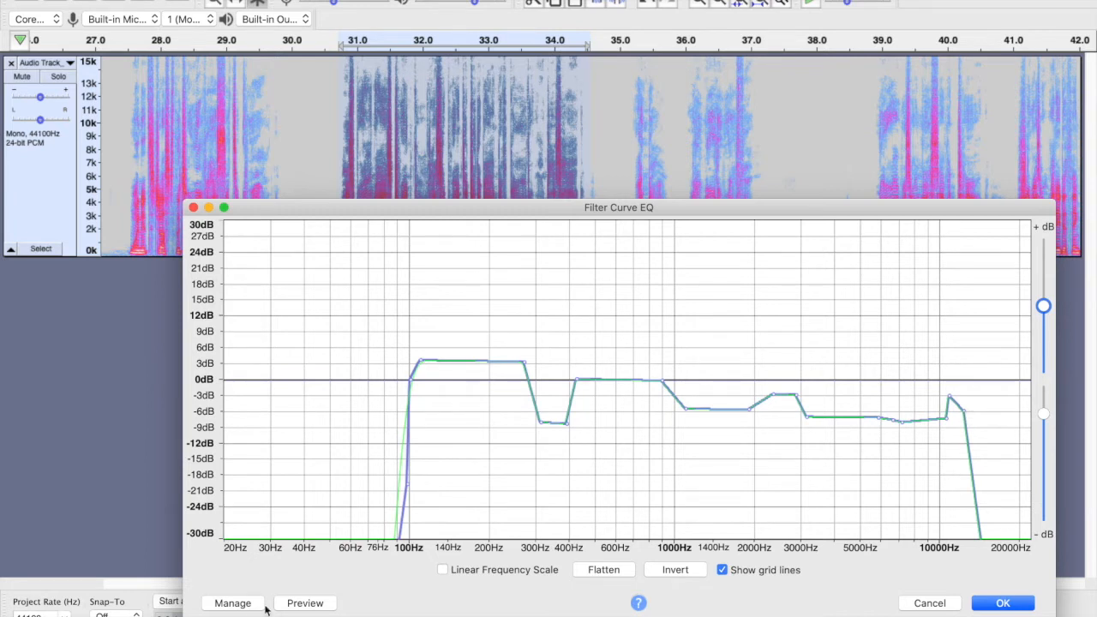
- Flatten the curve and pull the points below 100 Hz down into a steep high-pass cut
left_click(605, 571)
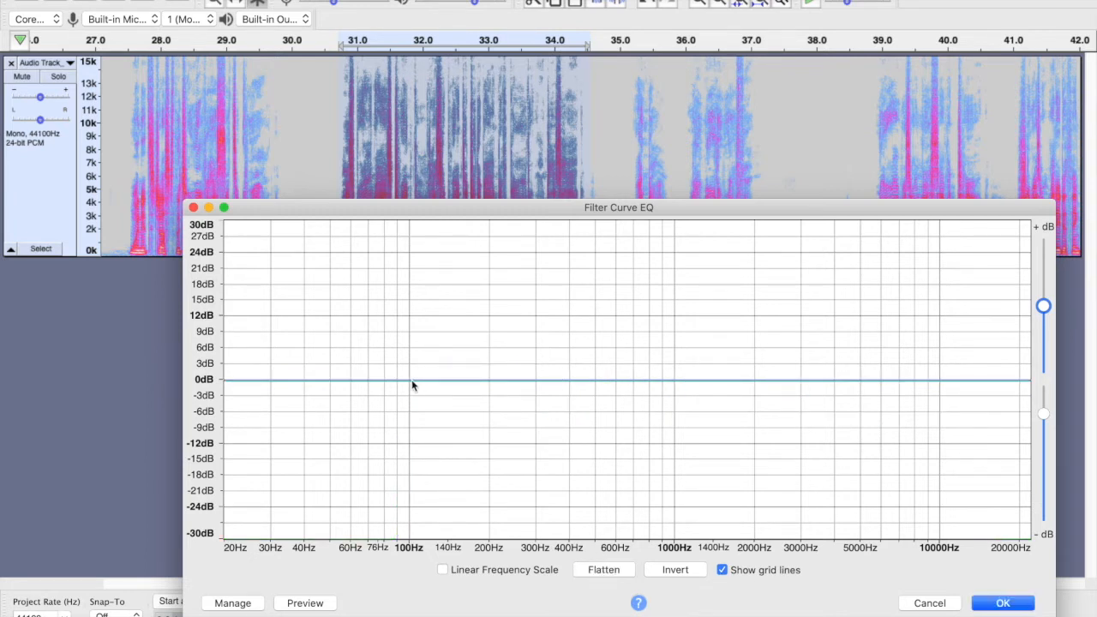
left_click_drag(399, 409, 400, 549)
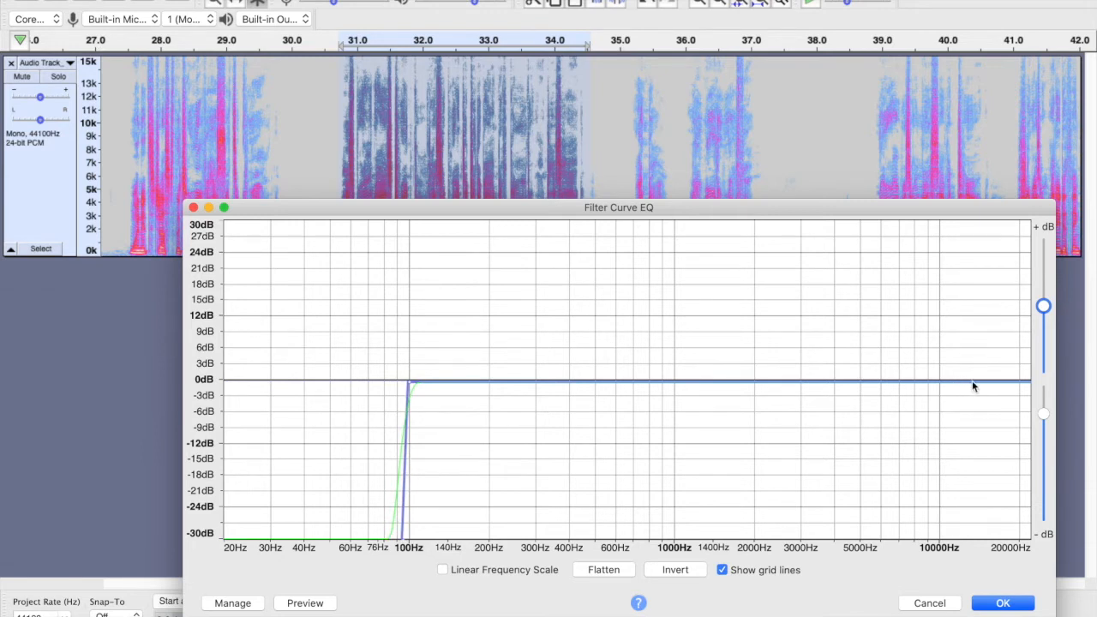
- Add a steep low-pass cut above about 15 kHz and preview the curve
left_click(984, 385)
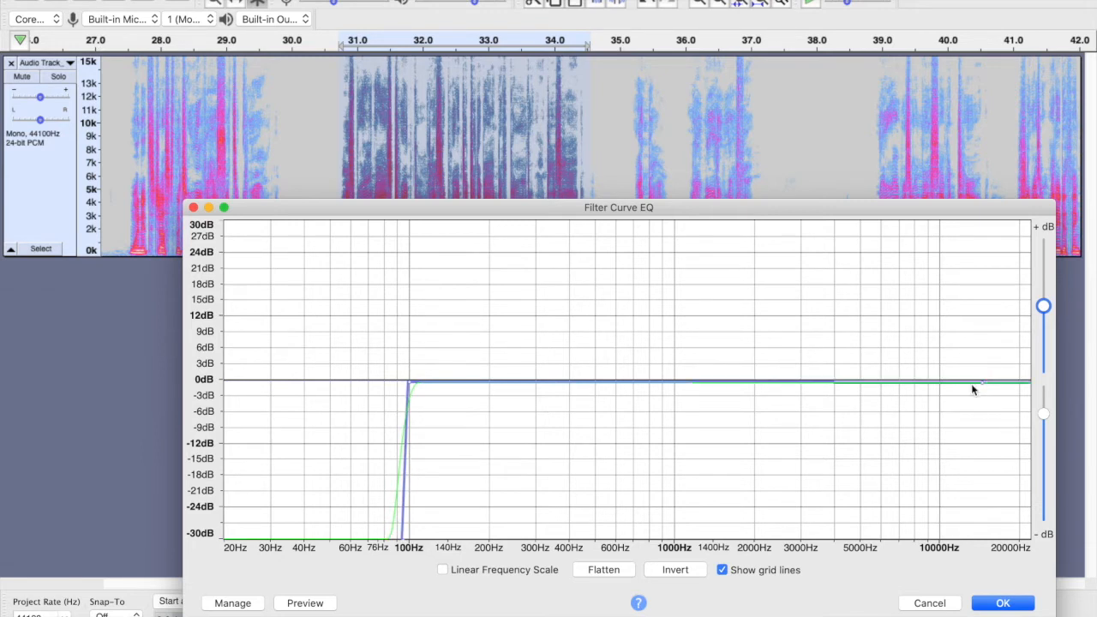
left_click_drag(996, 399, 995, 543)
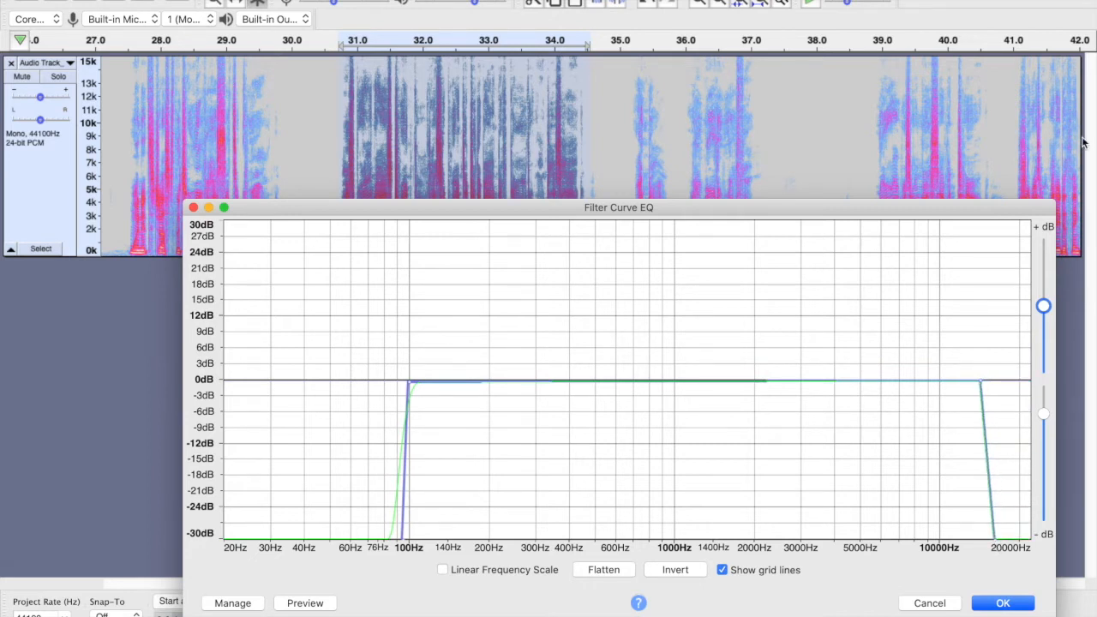
left_click(302, 604)
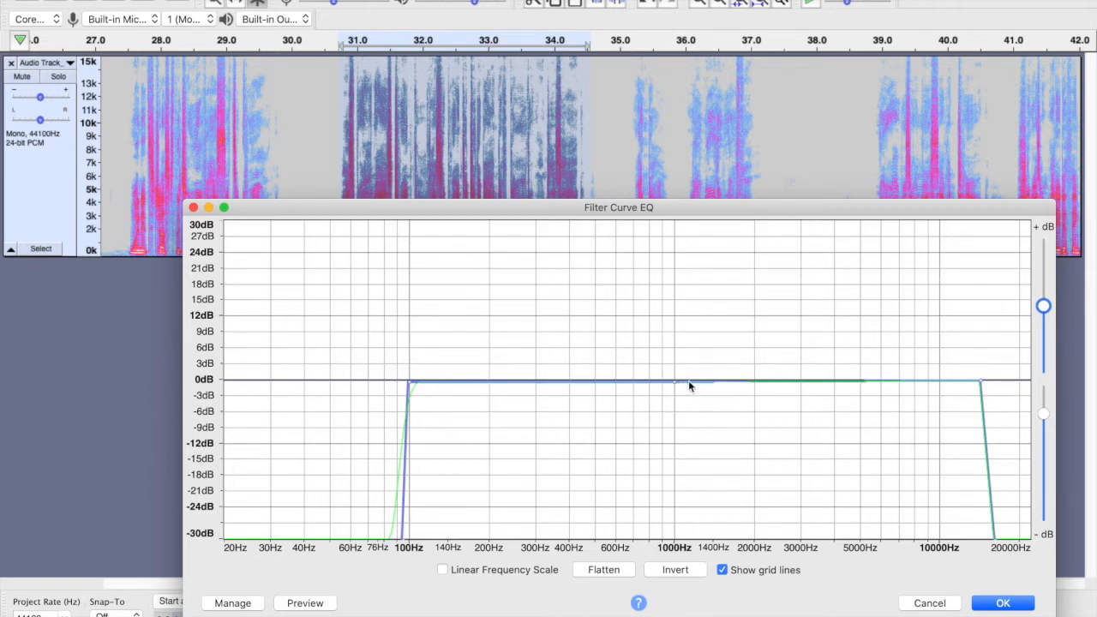
- Cut the band between about 1 kHz and 4 kHz by about 6 dB
left_click(832, 380)
left_click_drag(685, 399, 682, 411)
left_click_drag(813, 381, 818, 411)
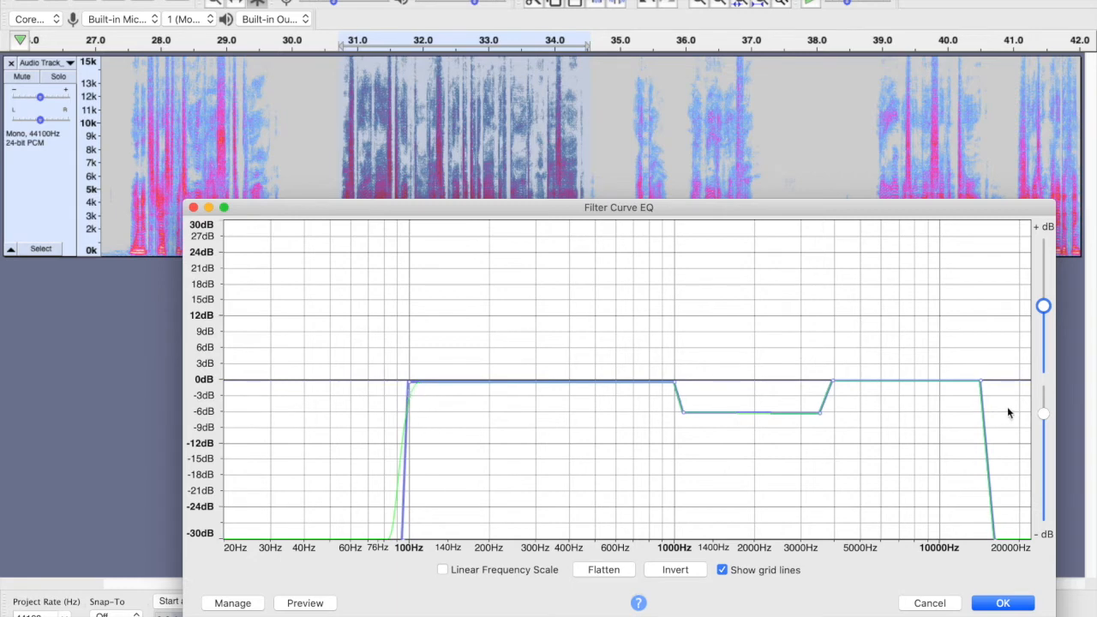
- Raise the mid-range cut to about -3 dB and preview the curve
left_click_drag(683, 413, 685, 399)
left_click(810, 399)
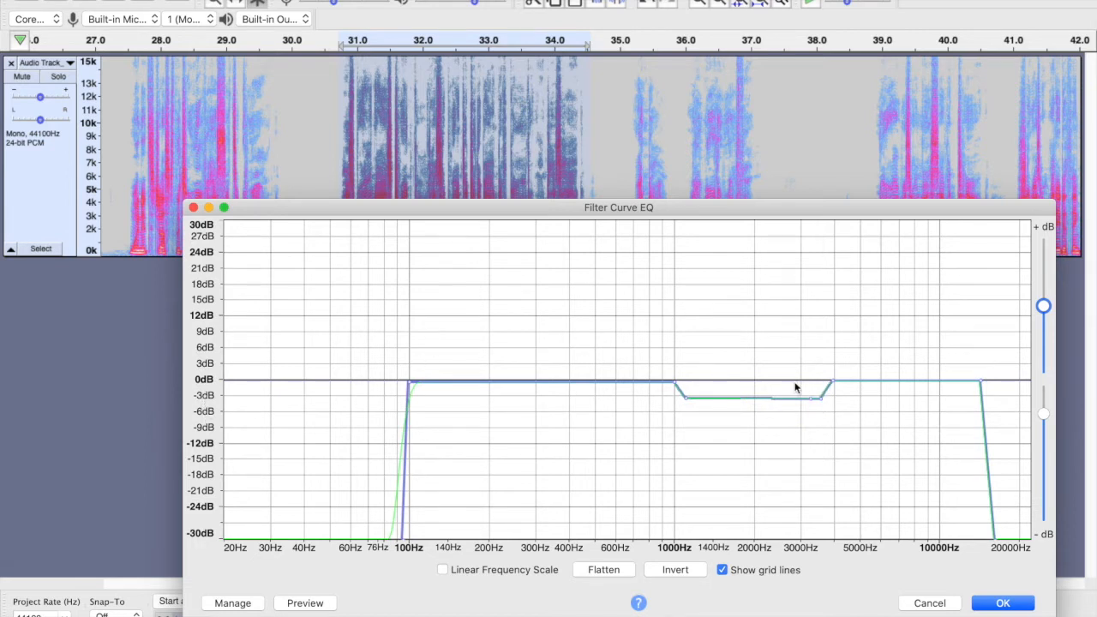
left_click(305, 603)
- Deepen the mid-range cut back to about -6 dB and preview the curve
left_click_drag(684, 406, 683, 413)
mouse_move(818, 396)
left_mouse_down()
mouse_move(810, 409)
mouse_move(824, 409)
left_mouse_up()
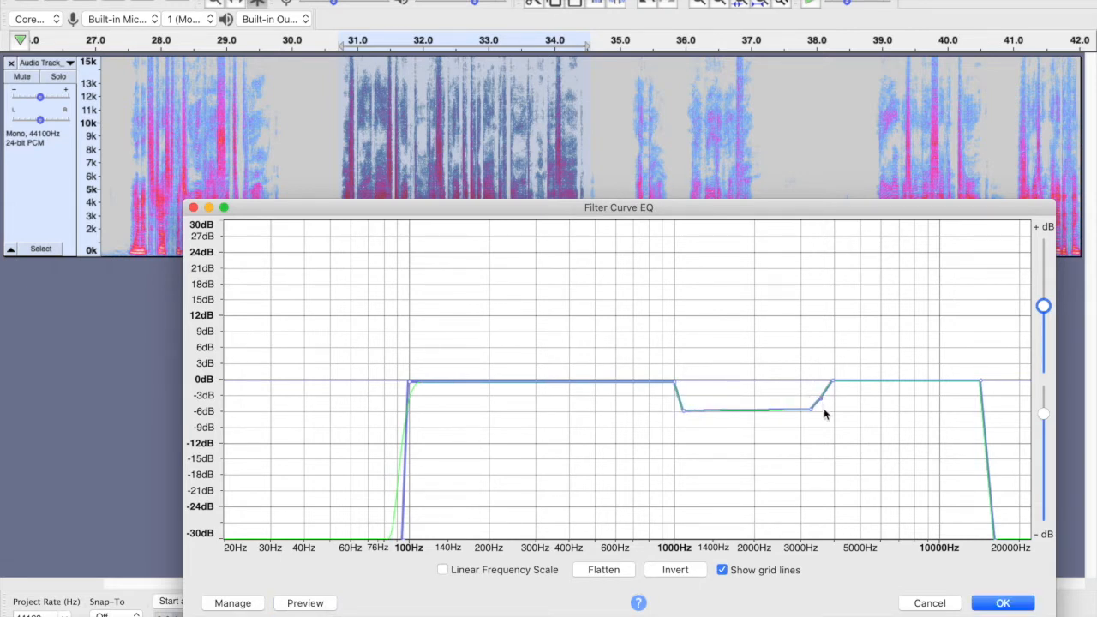
left_click(316, 604)
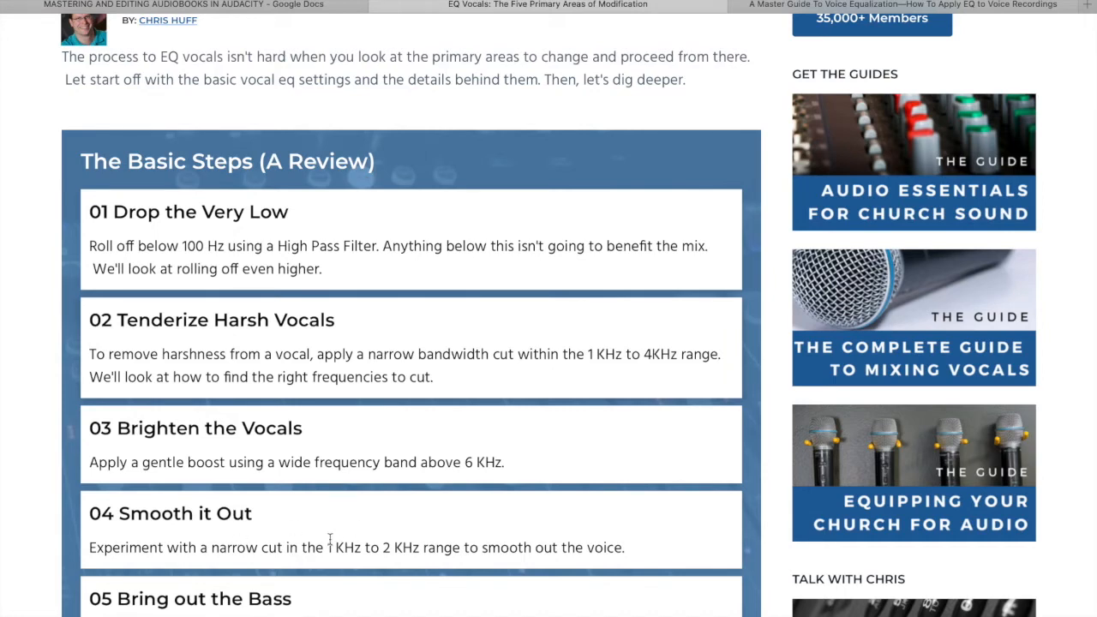
- Add a boost of about 4 dB between roughly 200 Hz and 550 Hz and preview it
scroll(420, 494, "down", 3)
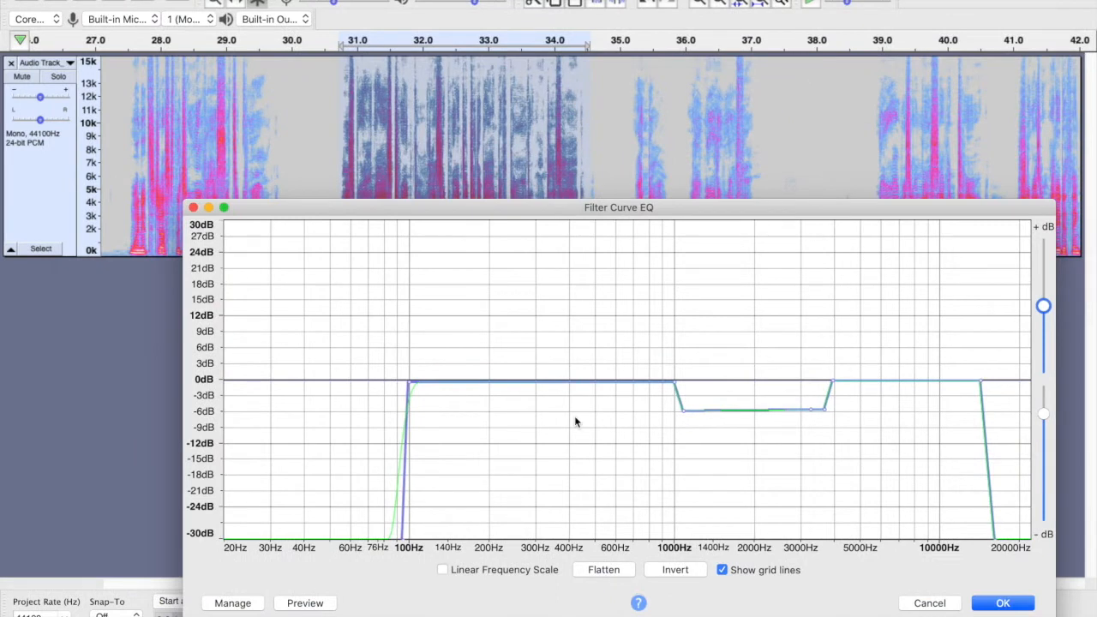
left_click(490, 379)
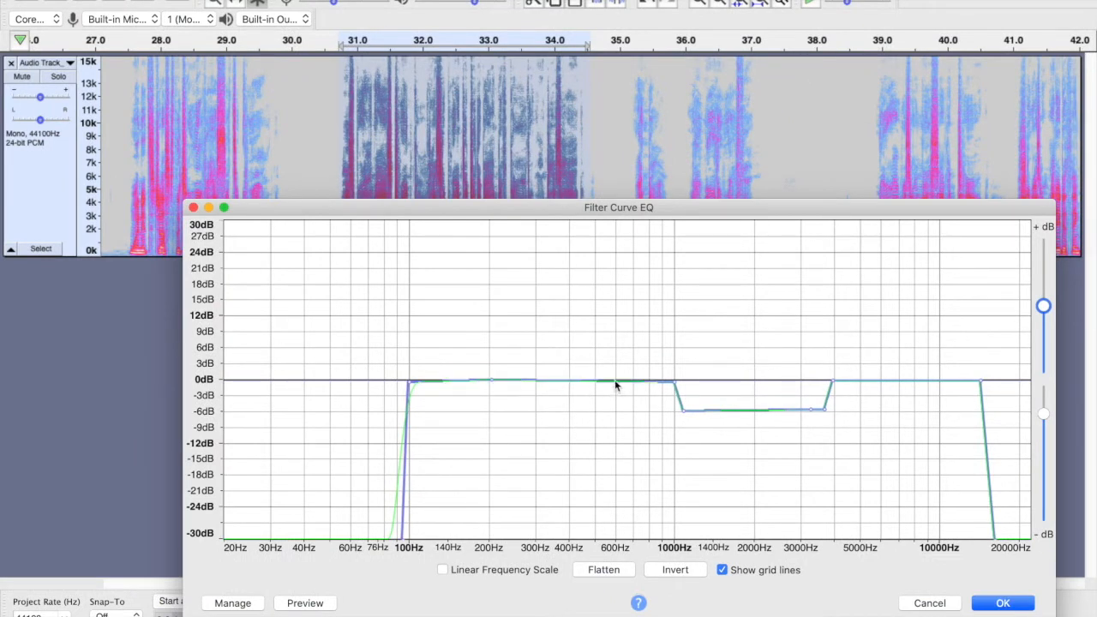
mouse_move(497, 378)
left_mouse_down()
mouse_move(502, 367)
mouse_move(498, 380)
left_mouse_up()
left_click(489, 379)
left_click_drag(501, 365, 502, 357)
left_click_drag(609, 383, 604, 360)
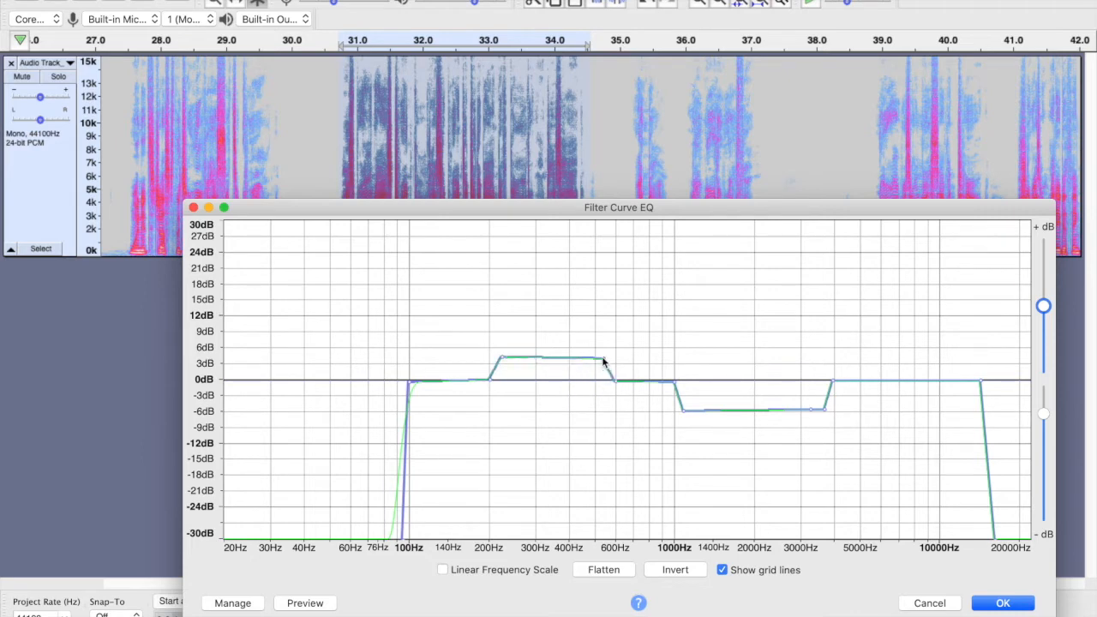
left_click(299, 605)
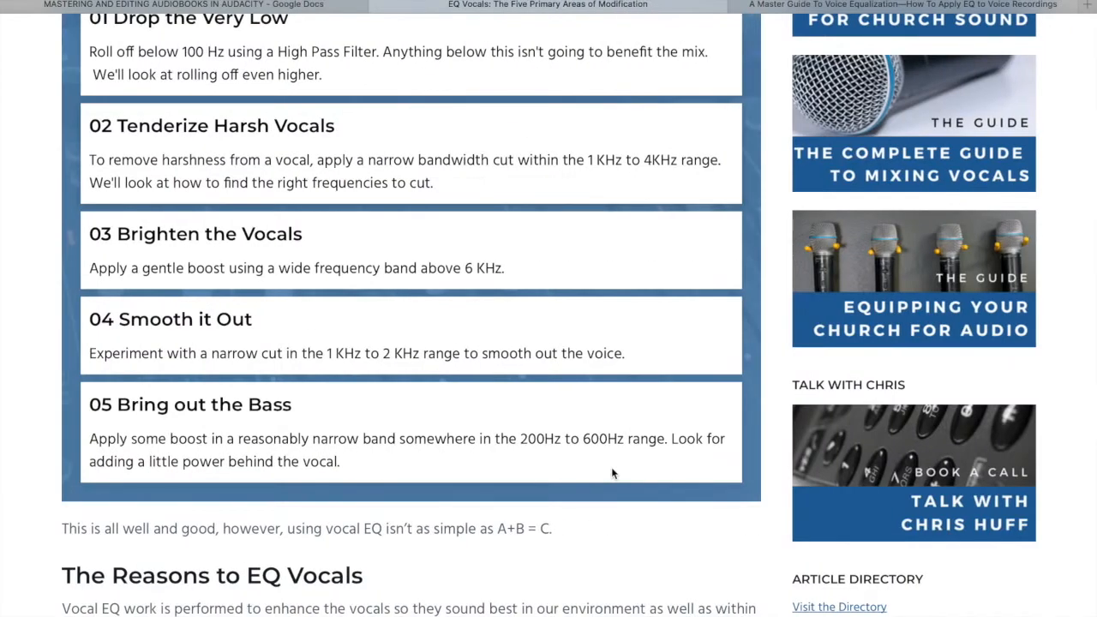
- Read the voice equalization guide's sections on EQ types and applying EQ to a voice recording
left_click(901, 4)
scroll(520, 223, "up", 8)
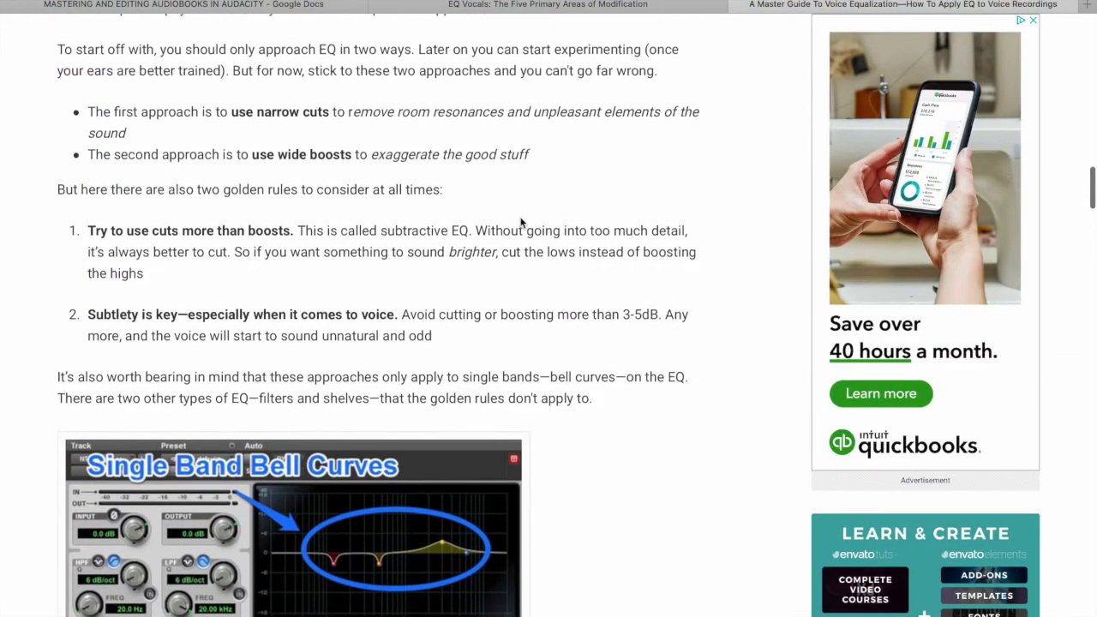
scroll(521, 221, "up", 1)
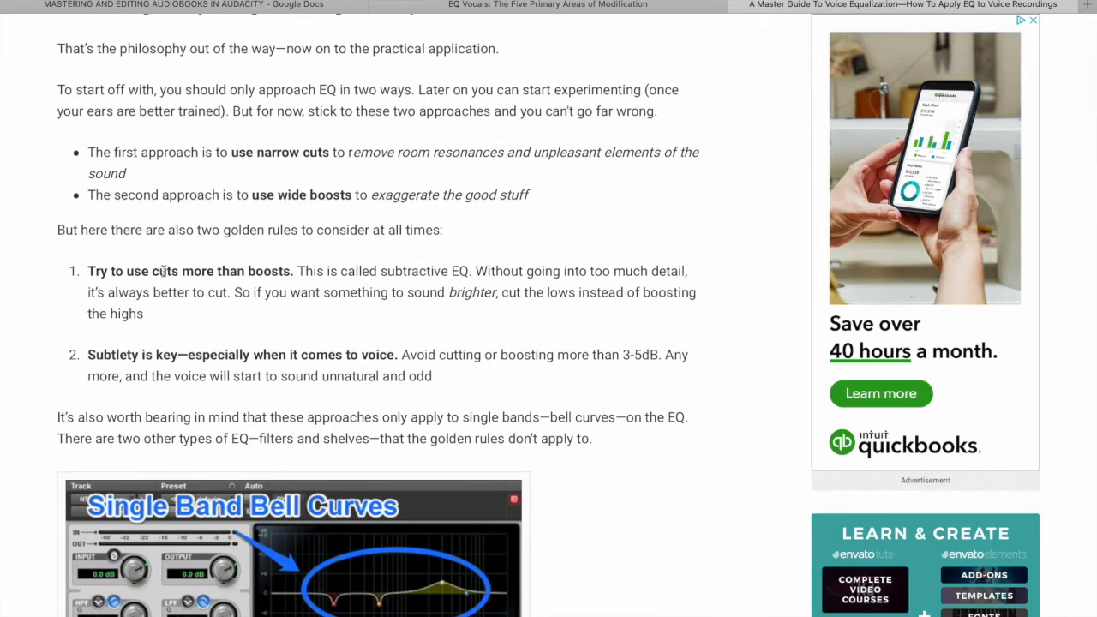
scroll(341, 264, "down", 7)
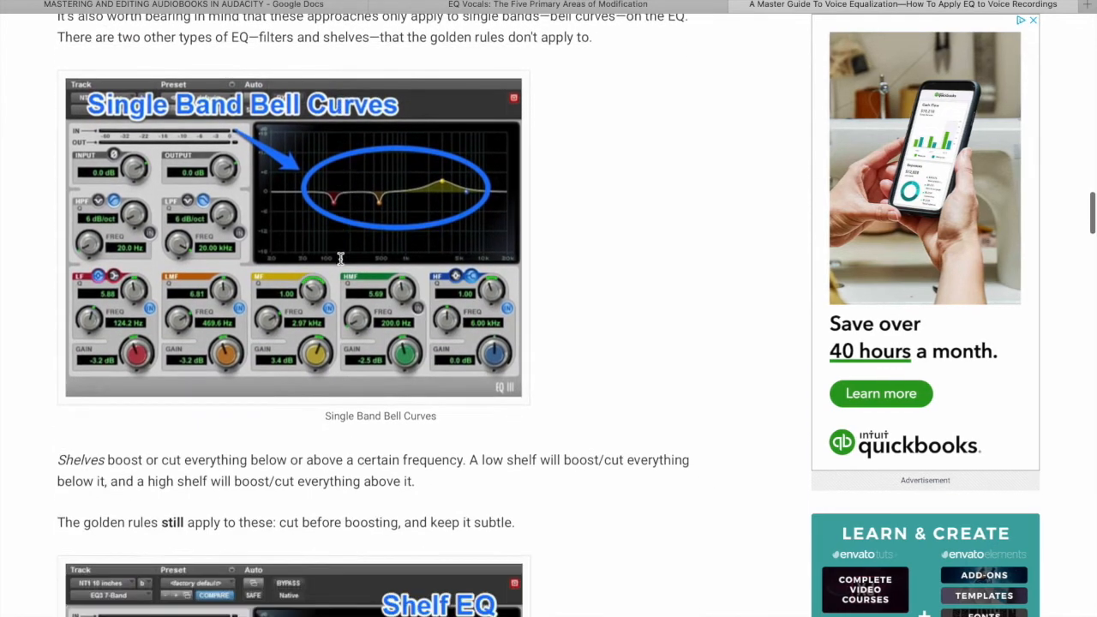
scroll(340, 259, "down", 6)
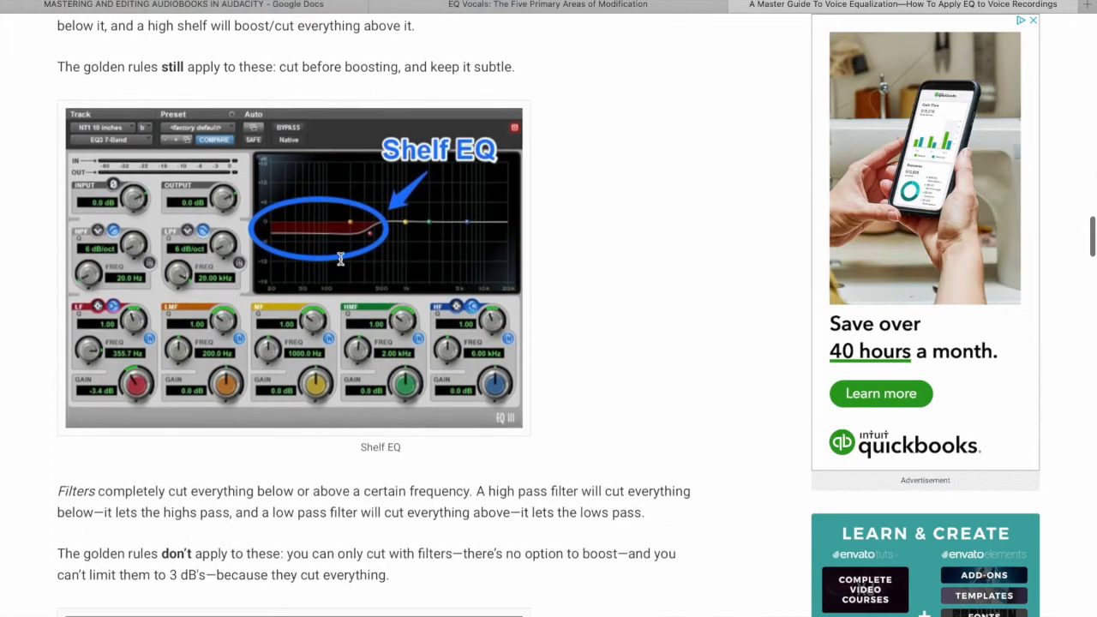
scroll(340, 263, "down", 7)
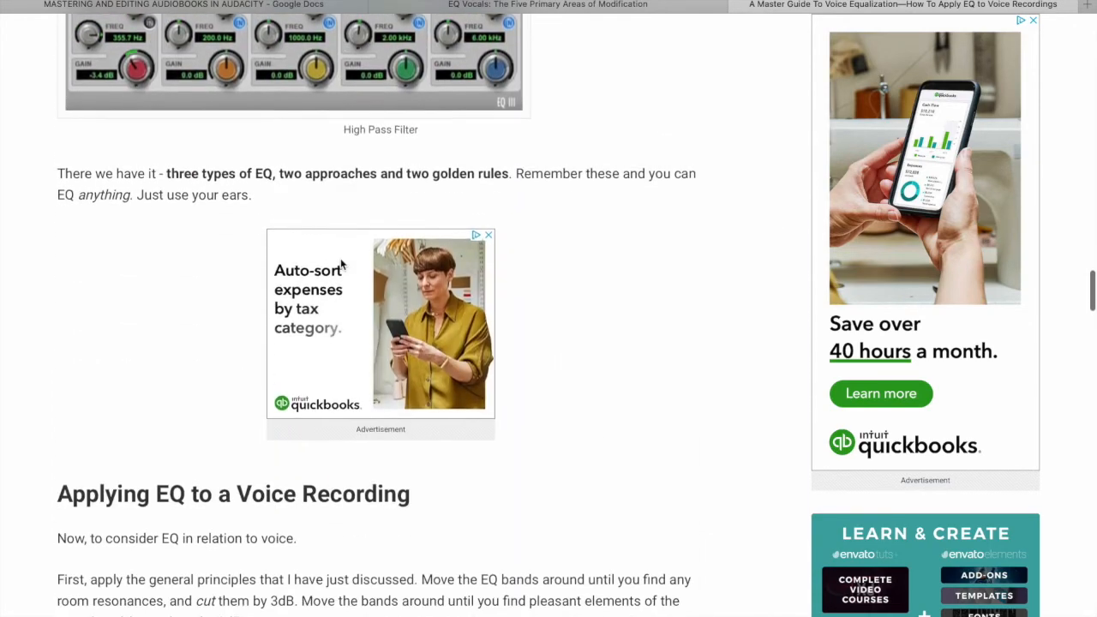
scroll(340, 263, "down", 6)
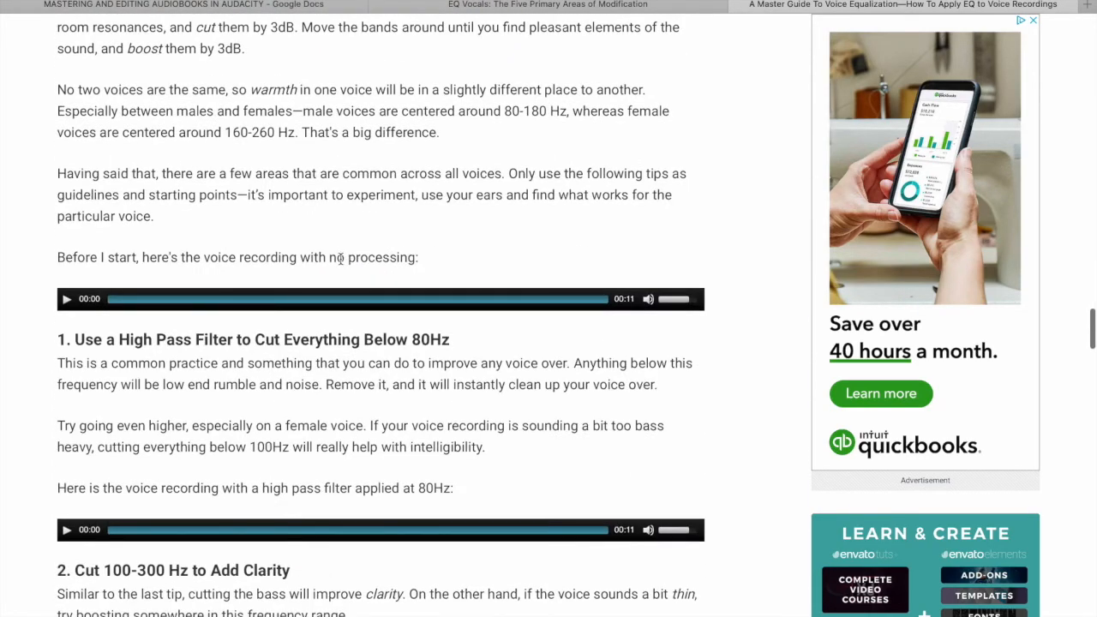
scroll(340, 259, "up", 2)
scroll(340, 259, "down", 2)
scroll(340, 260, "down", 3)
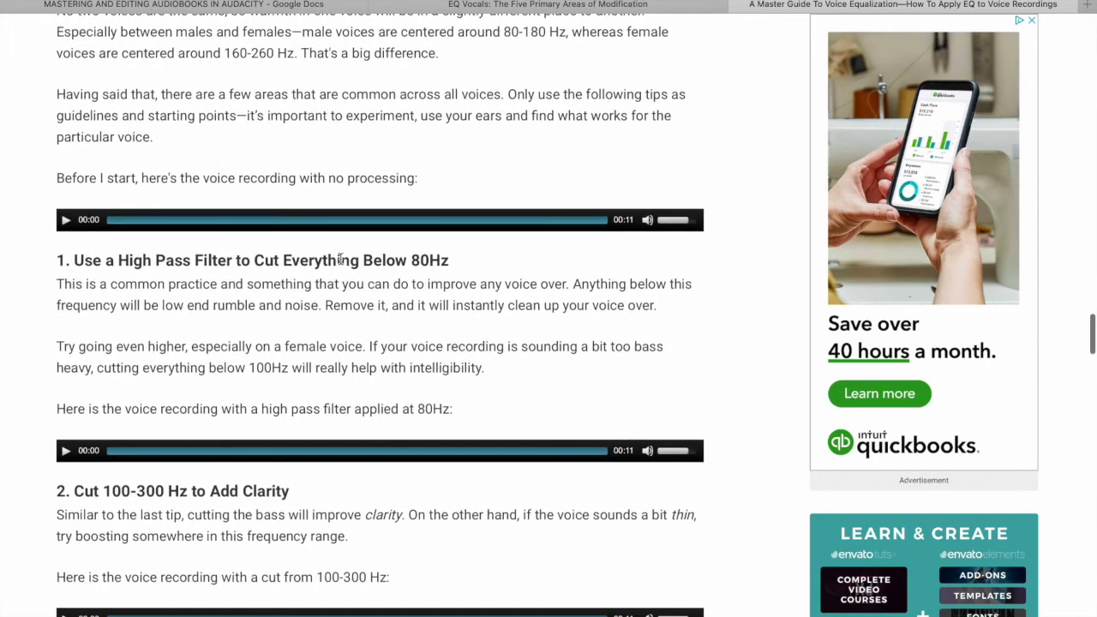
scroll(340, 261, "down", 7)
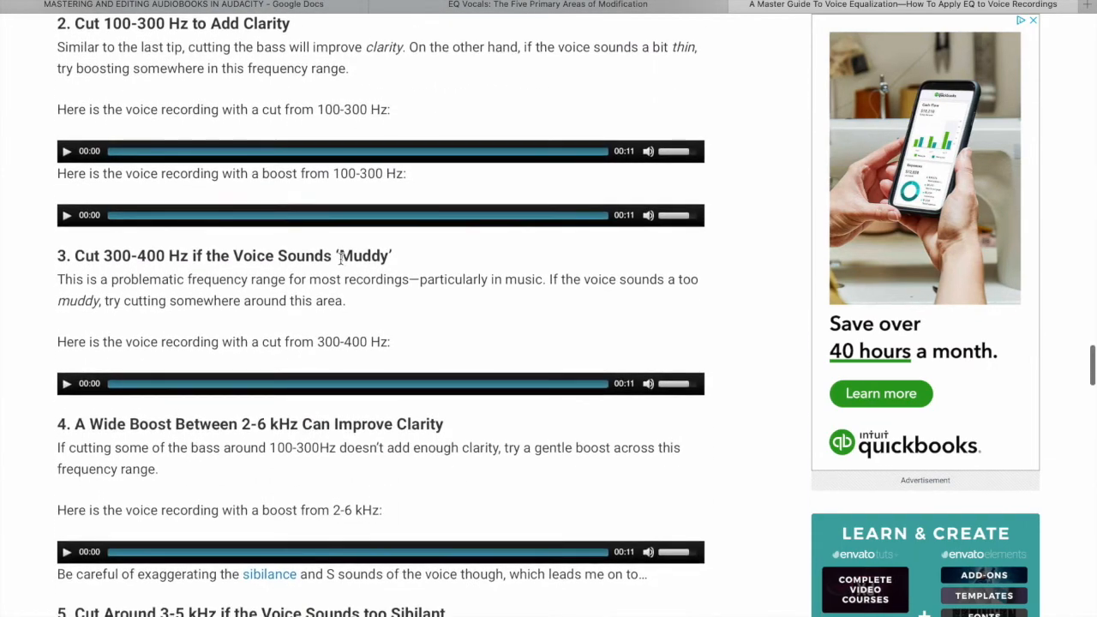
scroll(340, 257, "up", 7)
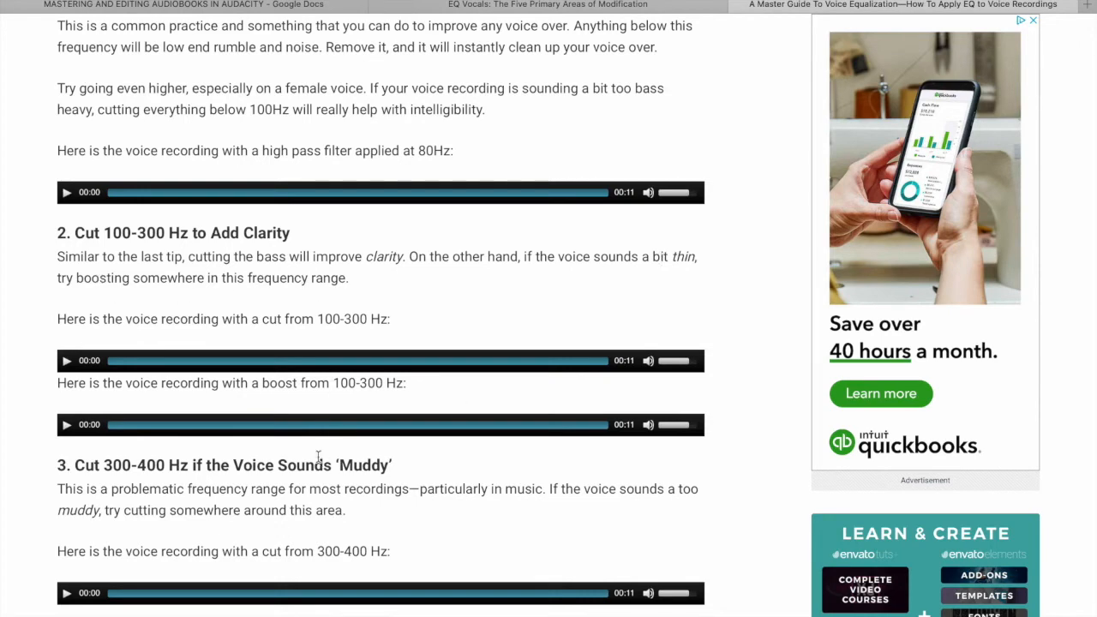
scroll(317, 457, "down", 5)
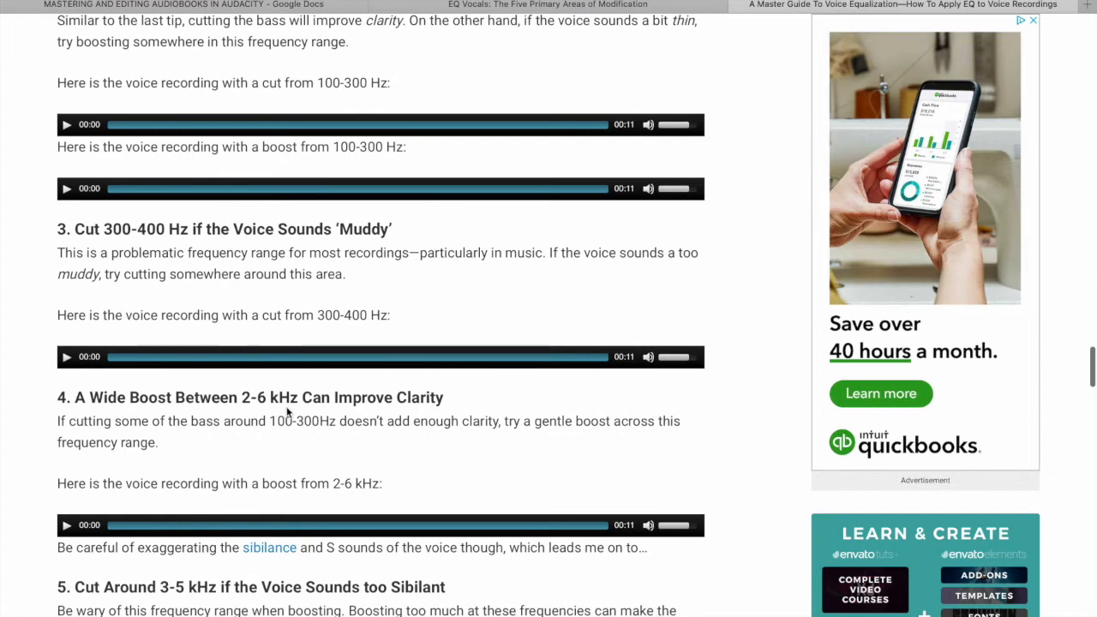
scroll(289, 410, "down", 3)
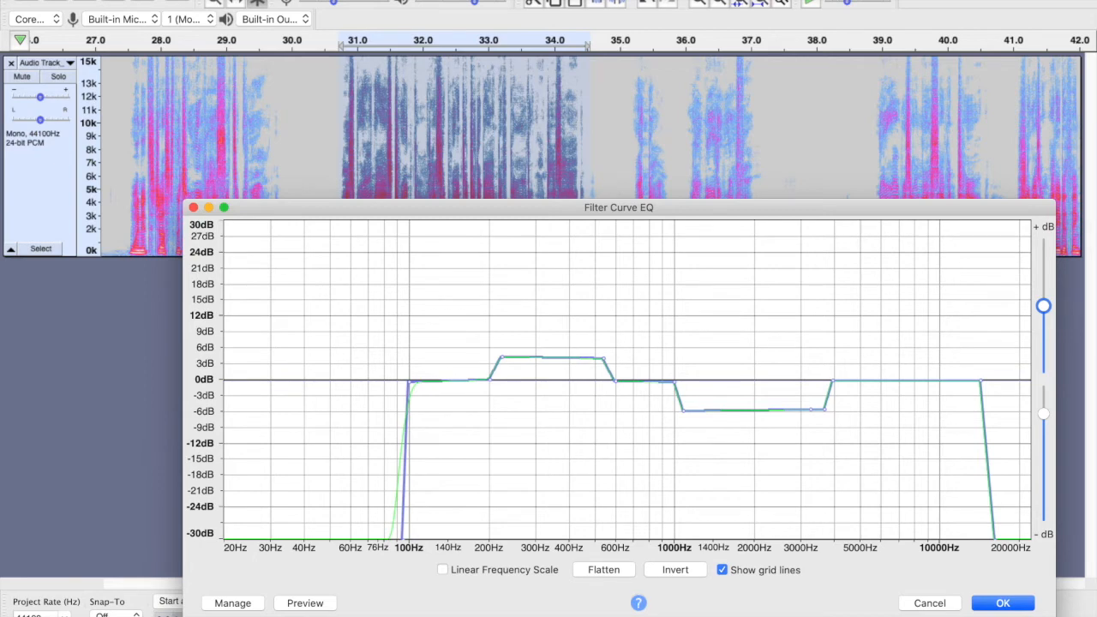
left_click(227, 605)
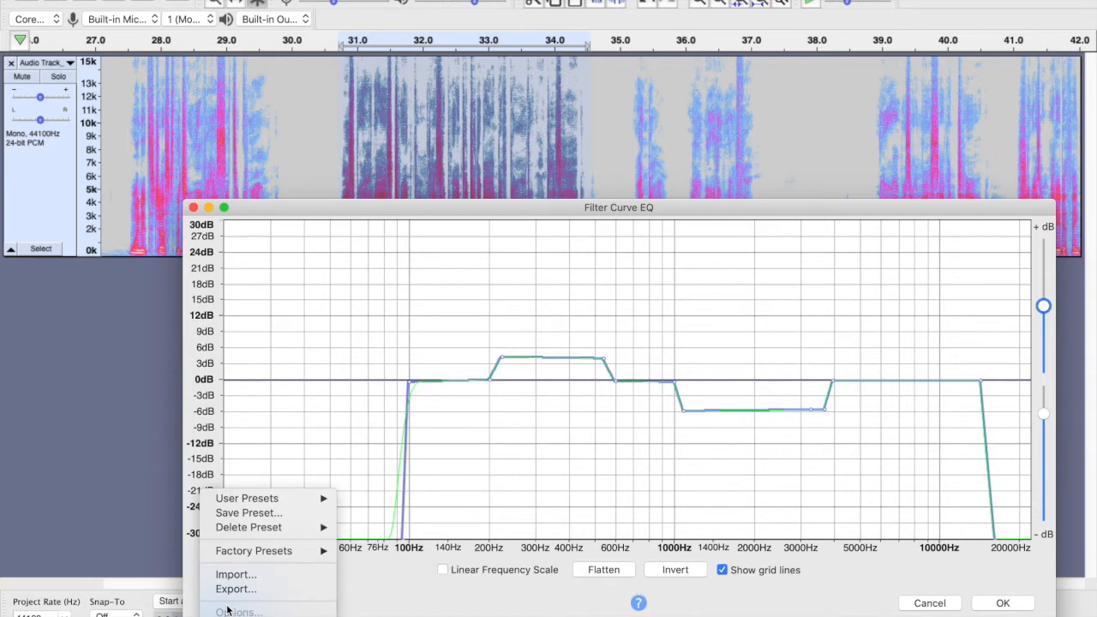
left_click(254, 514)
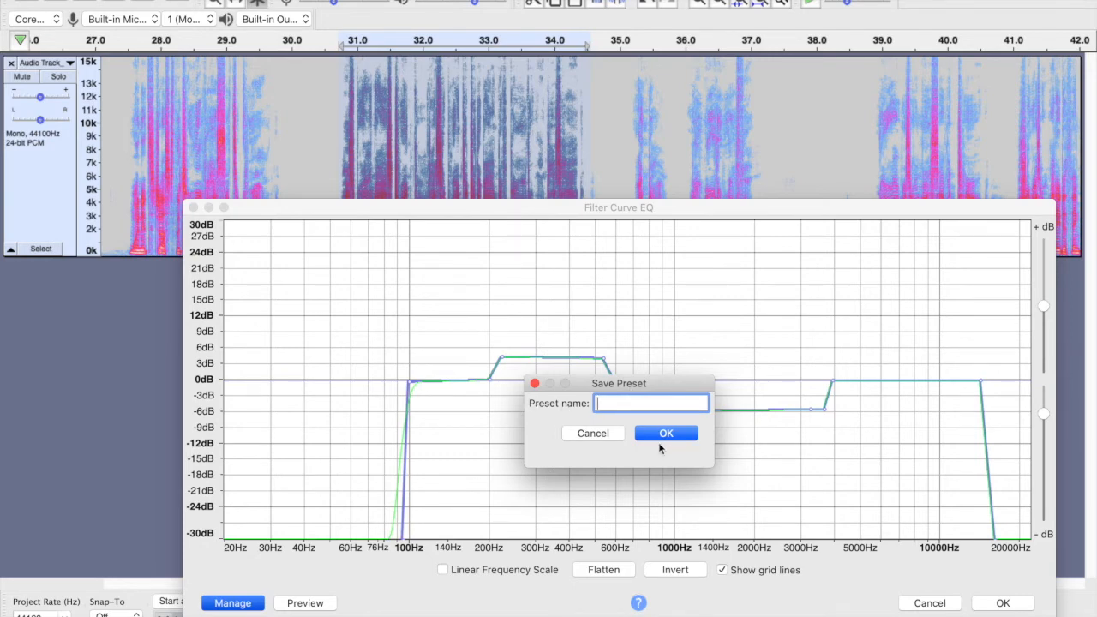
left_click(599, 433)
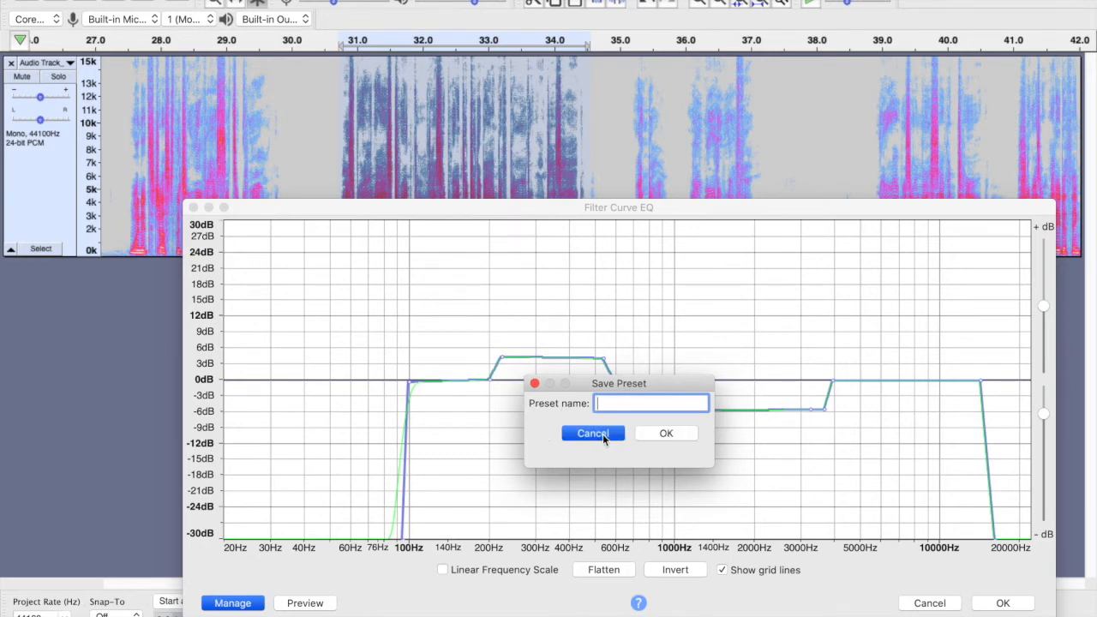
- Load the Magic Eaters user preset into the filter curve and preview it
left_click(231, 604)
mouse_move(257, 499)
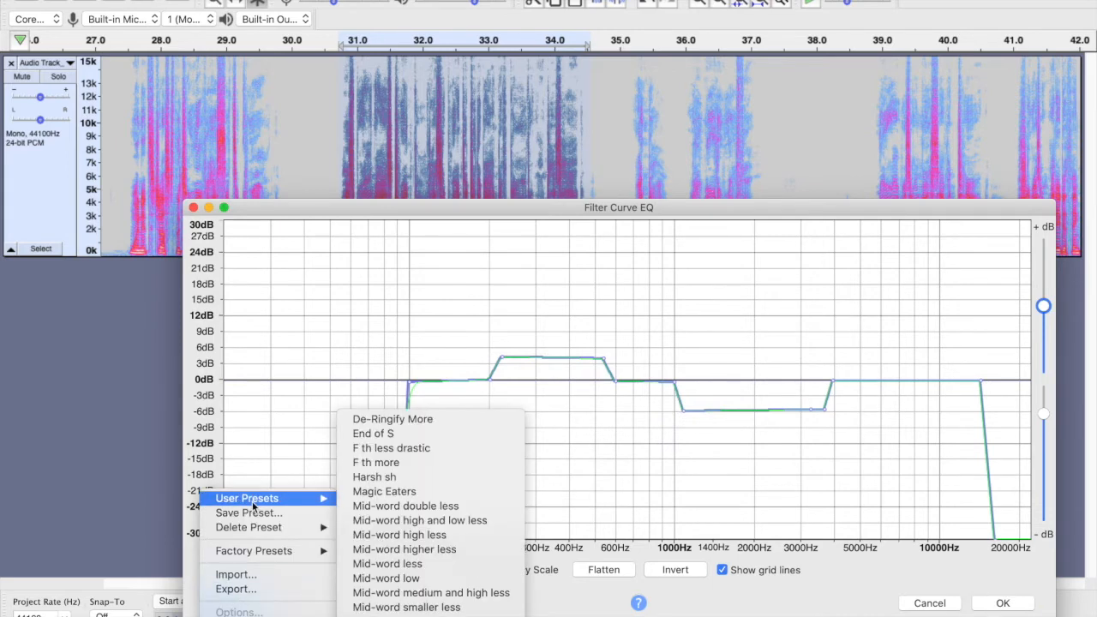
left_click(418, 494)
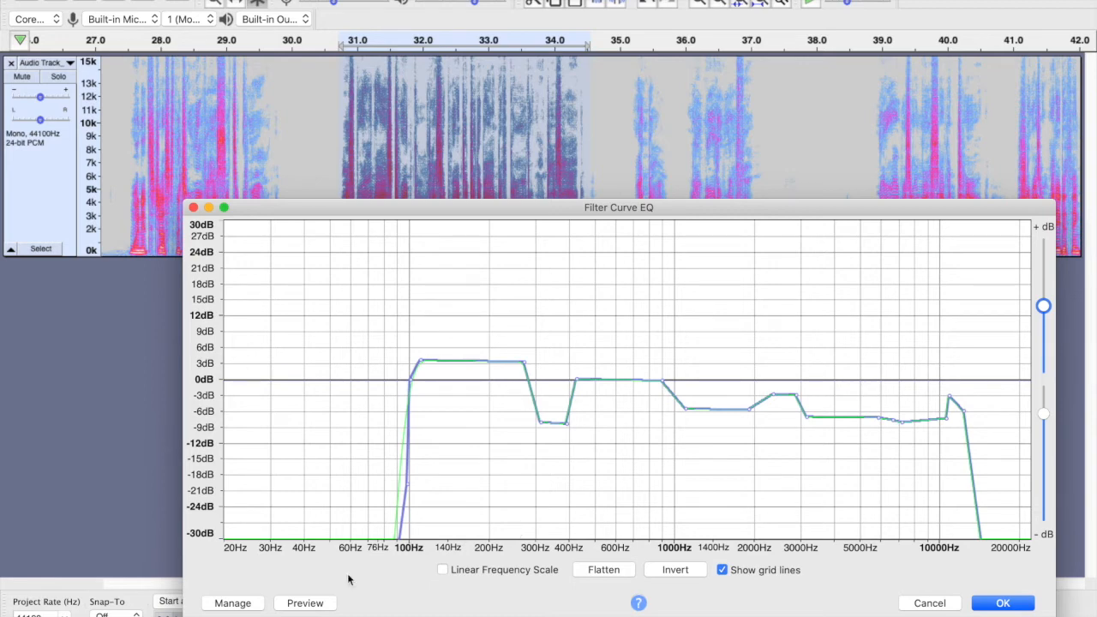
left_click(307, 604)
left_click(243, 603)
mouse_move(264, 526)
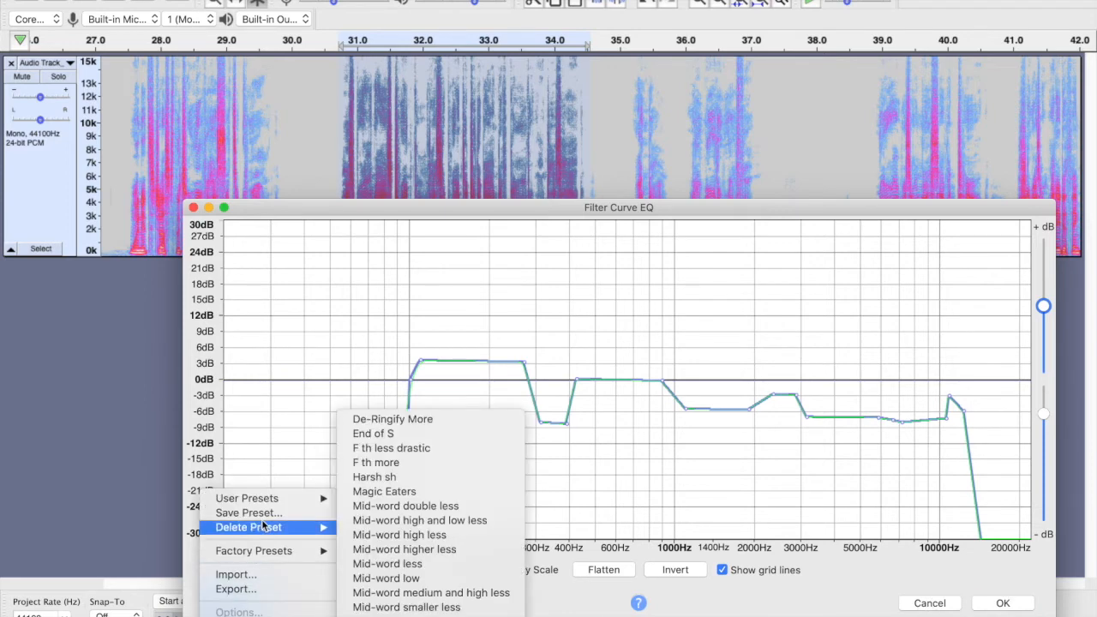
left_click(651, 377)
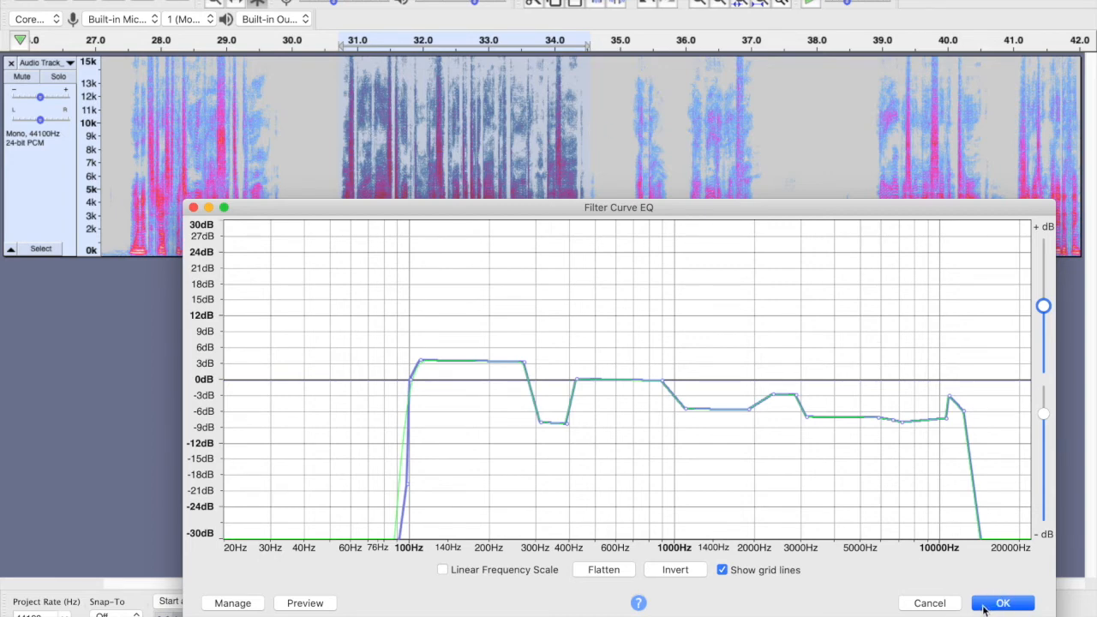
- Select the whole track and apply the Filter Curve EQ using the Magic Eaters user preset
left_click(925, 603)
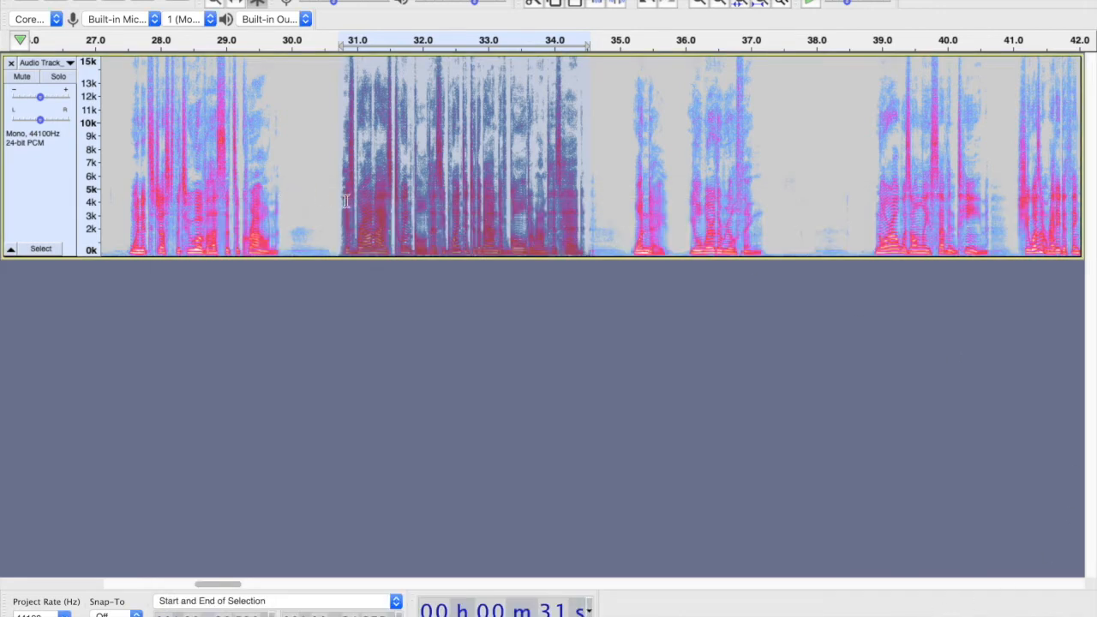
left_click(47, 183)
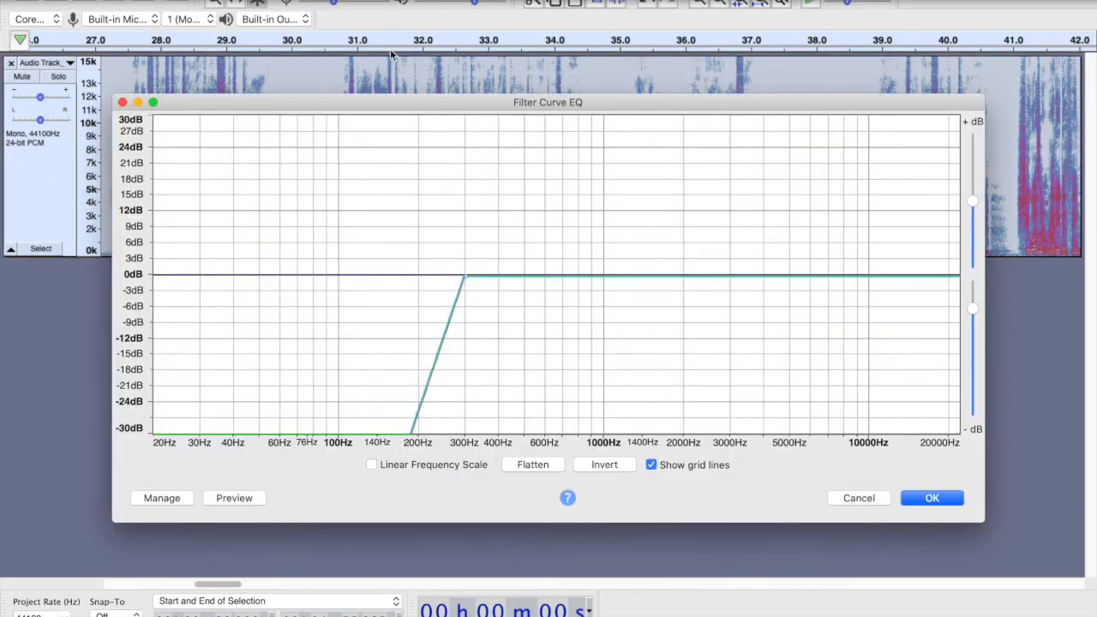
left_click(169, 499)
mouse_move(174, 496)
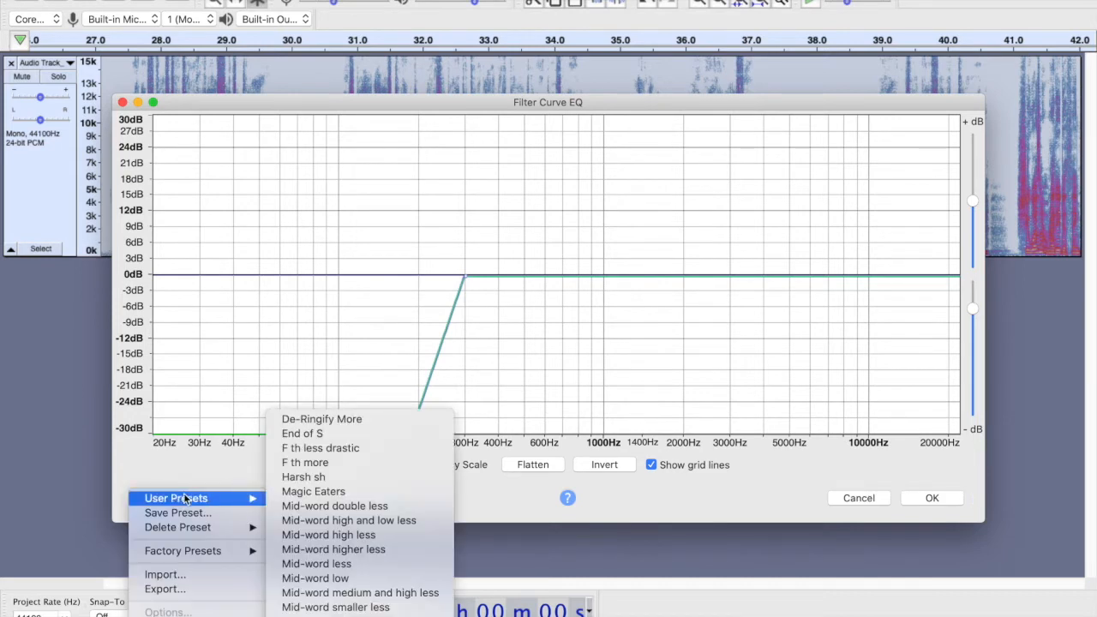
left_click(323, 493)
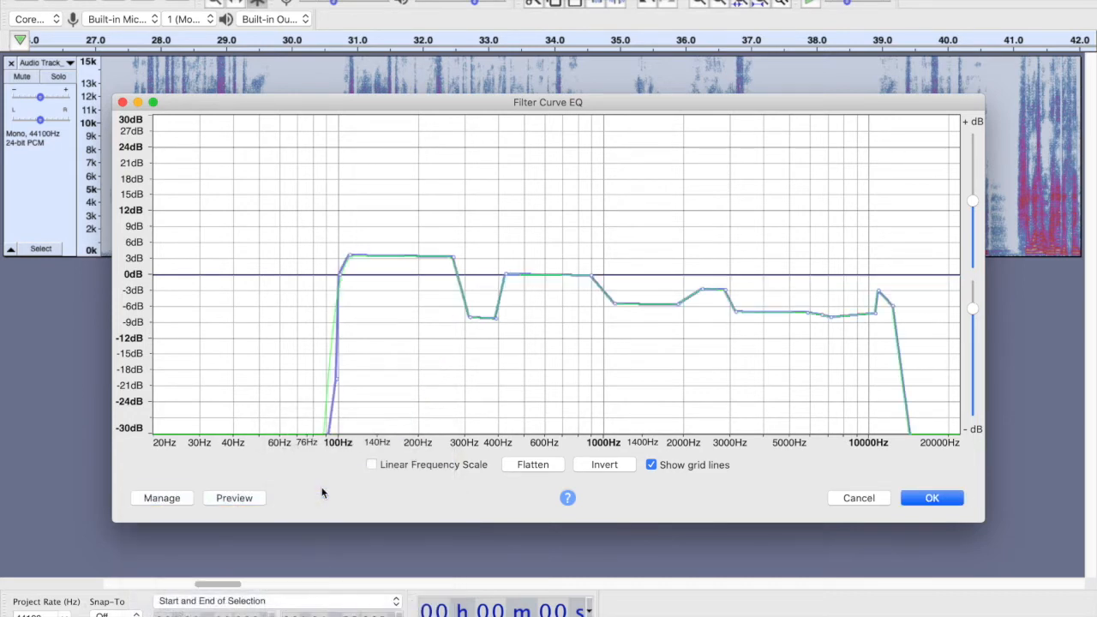
left_click(928, 499)
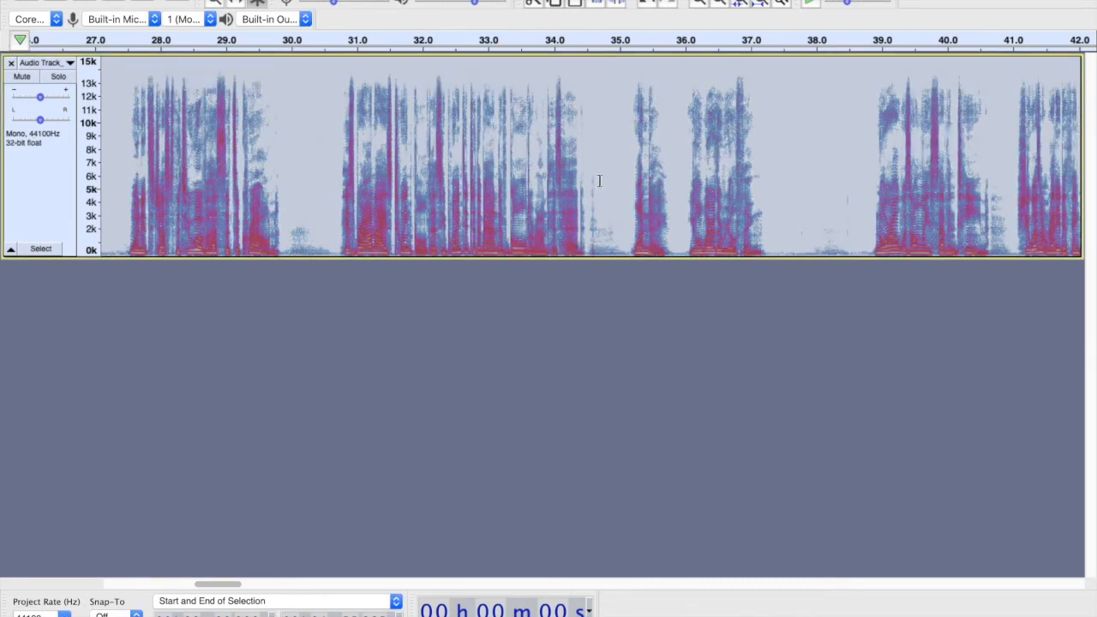
- Inspect a short passage of the equalized track and read the guide's RMS Normalize, Limiter and second noise reduction steps
left_click(133, 67)
left_click(185, 72, "shift")
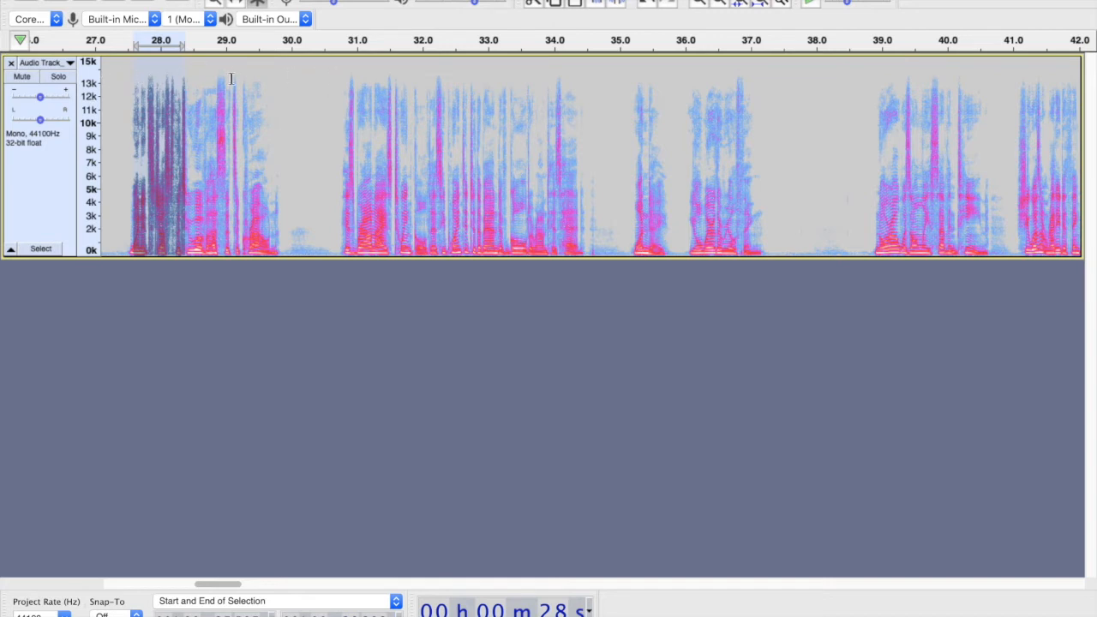
left_click(157, 71)
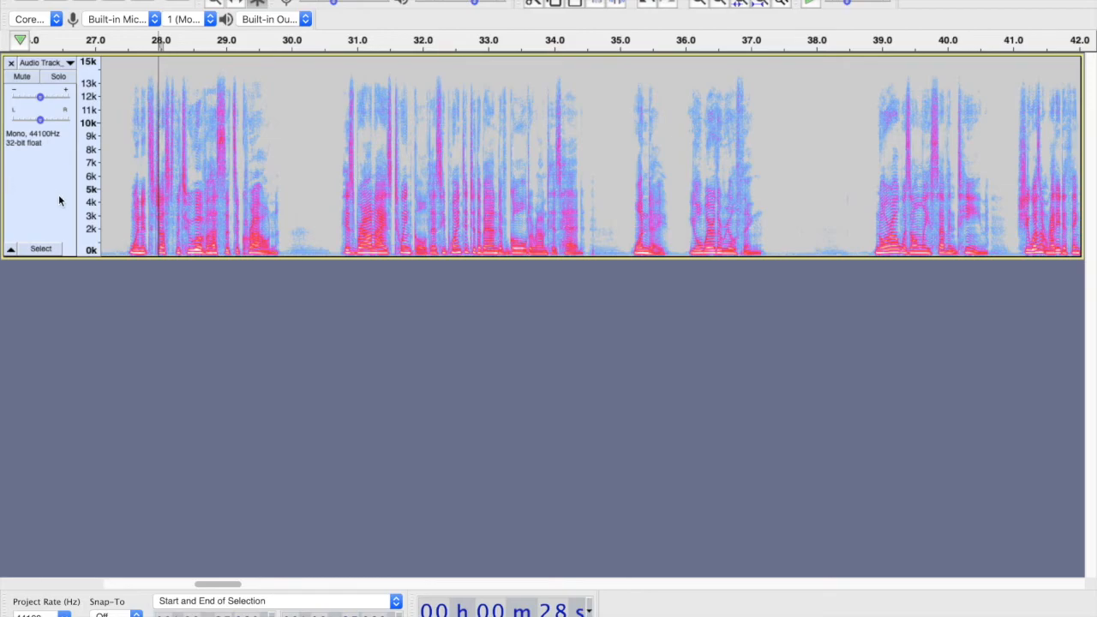
key("ctrl+Right")
key("ctrl+Right")
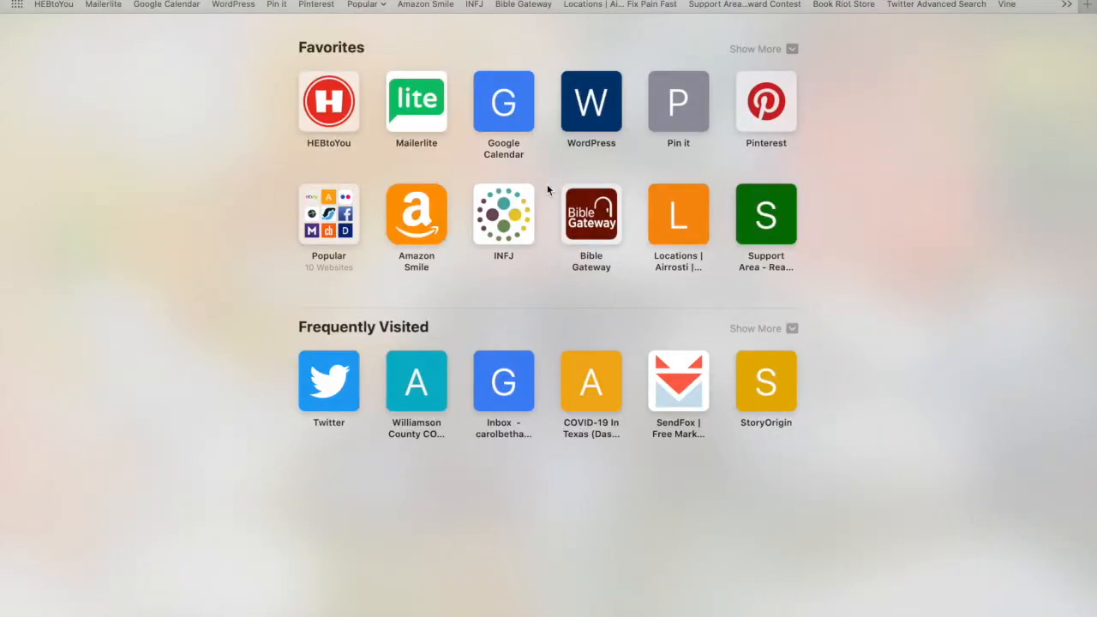
key("ctrl+Left")
left_click(133, 4)
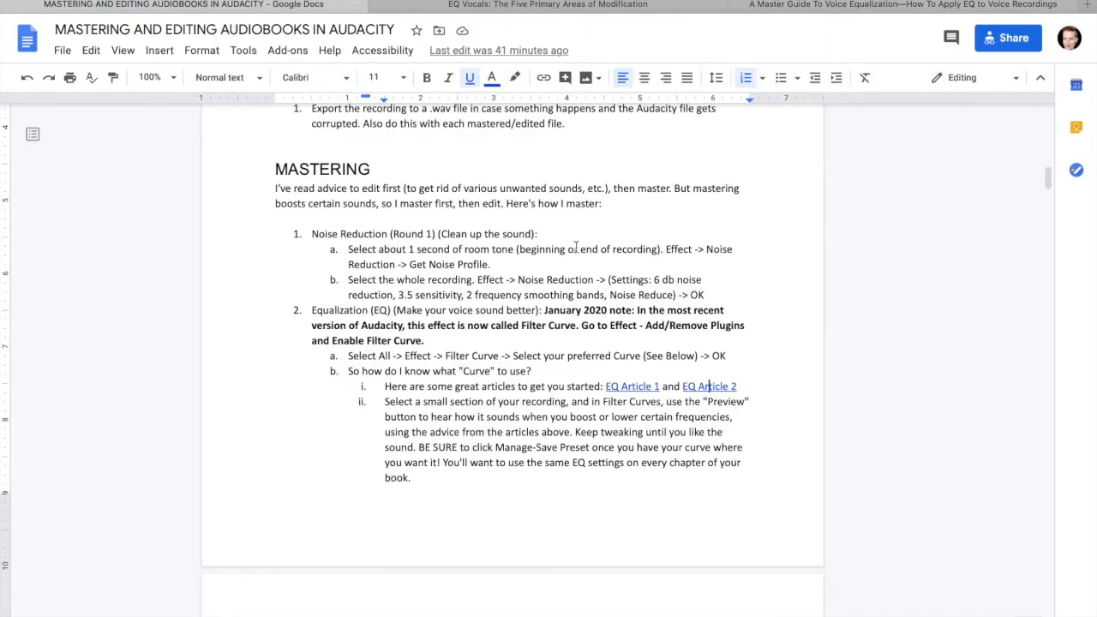
scroll(522, 277, "down", 10)
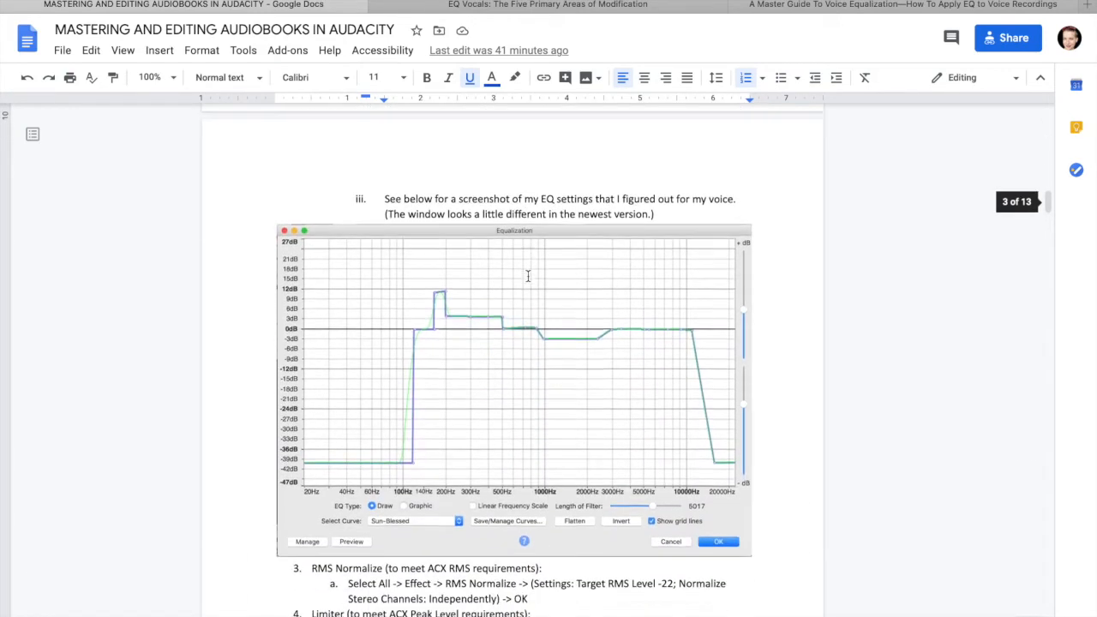
scroll(528, 276, "down", 10)
scroll(528, 275, "down", 1)
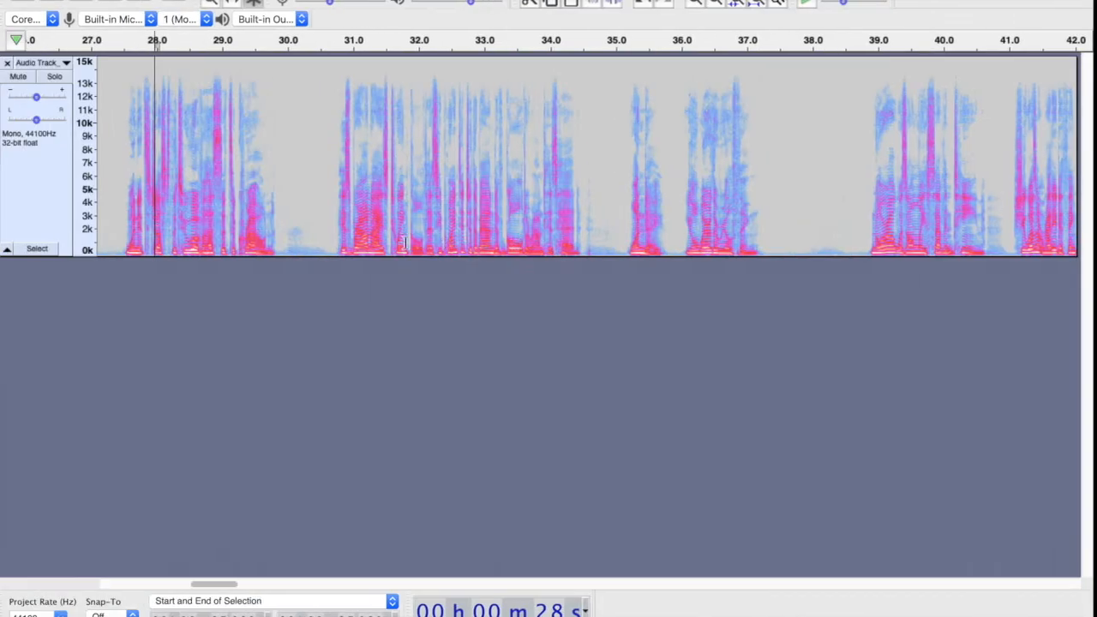
- Apply RMS Normalize to the whole track with a target RMS level of -21 dB, stereo channels independently
left_click(39, 181)
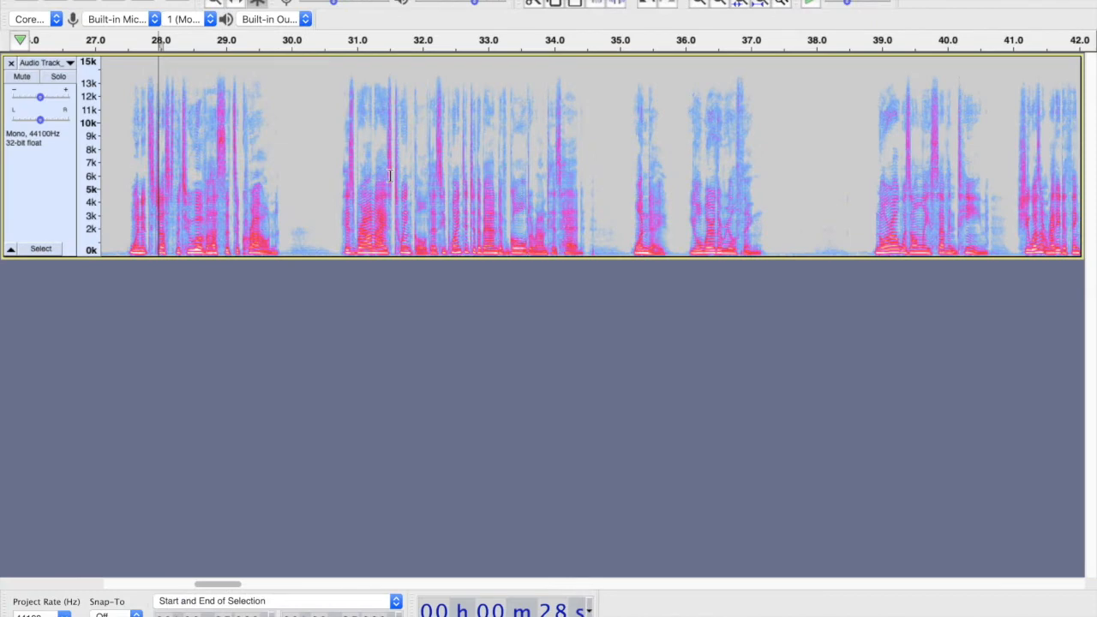
left_click(43, 181)
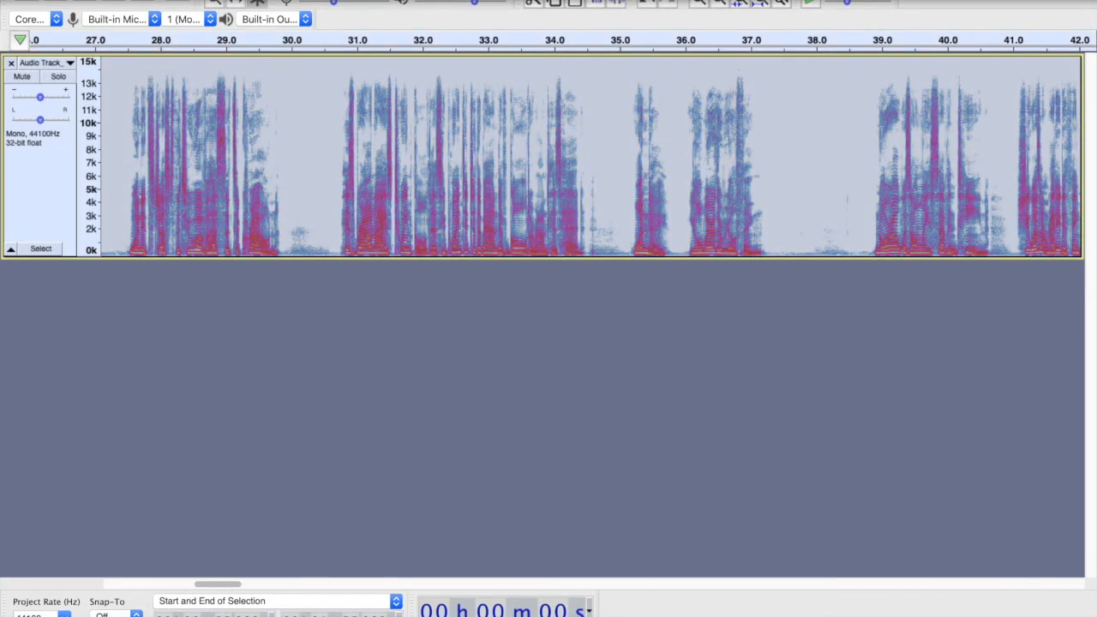
left_click(431, 1)
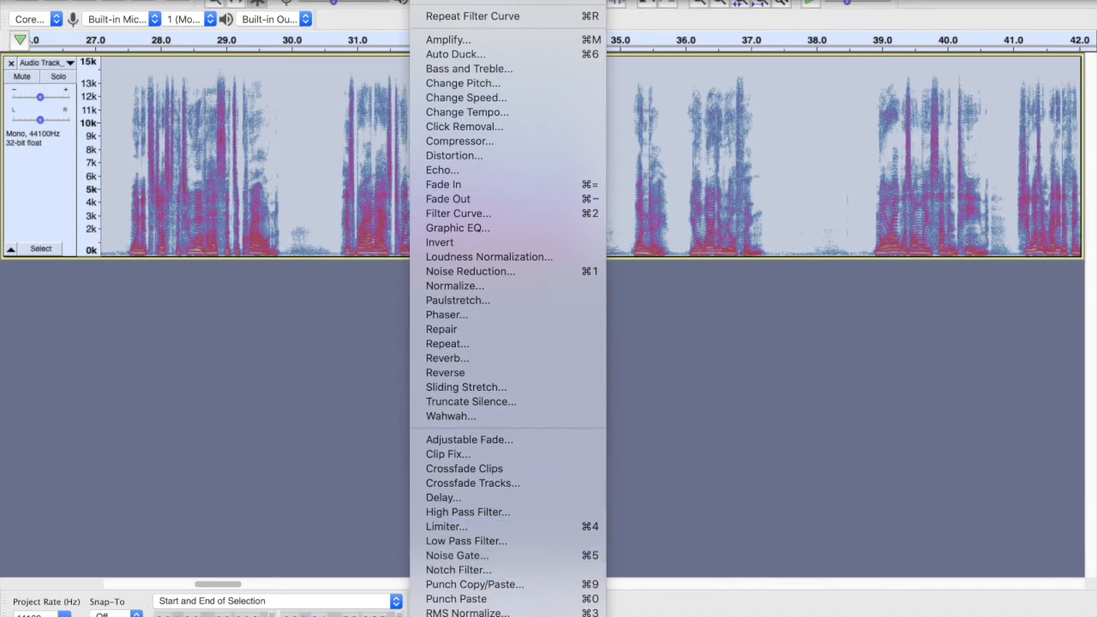
left_click(255, 501)
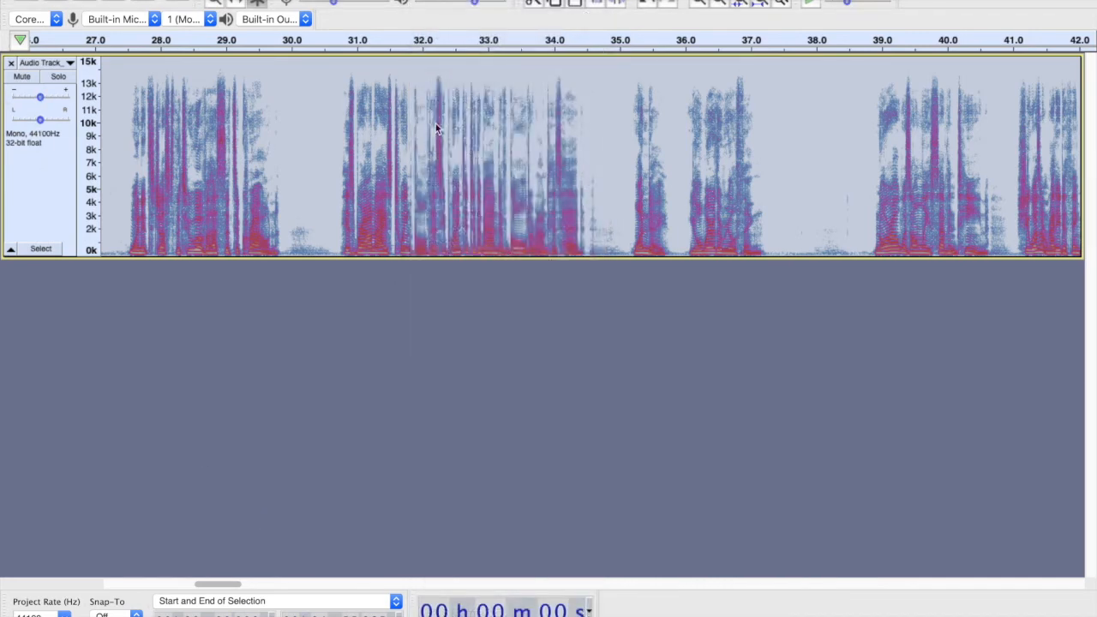
key("super+r")
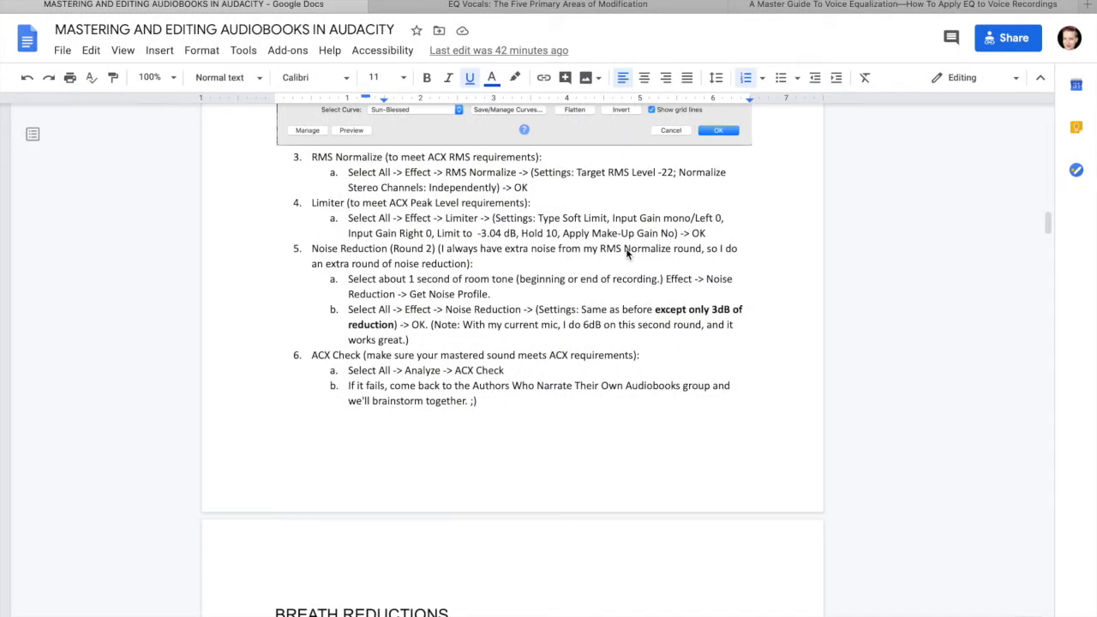
left_click(671, 169)
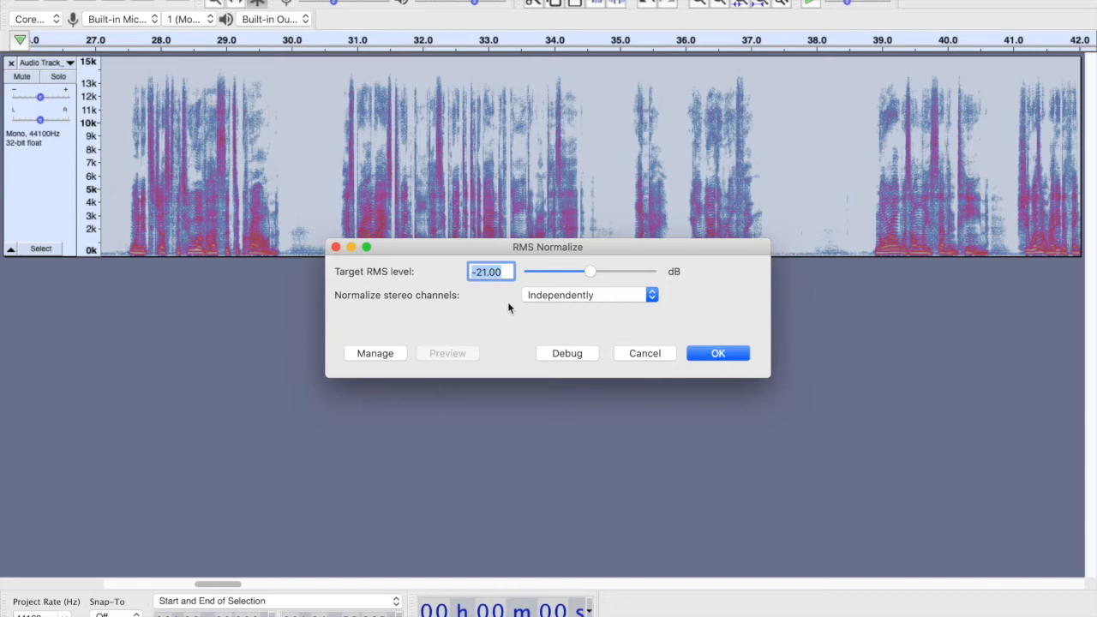
left_click(718, 354)
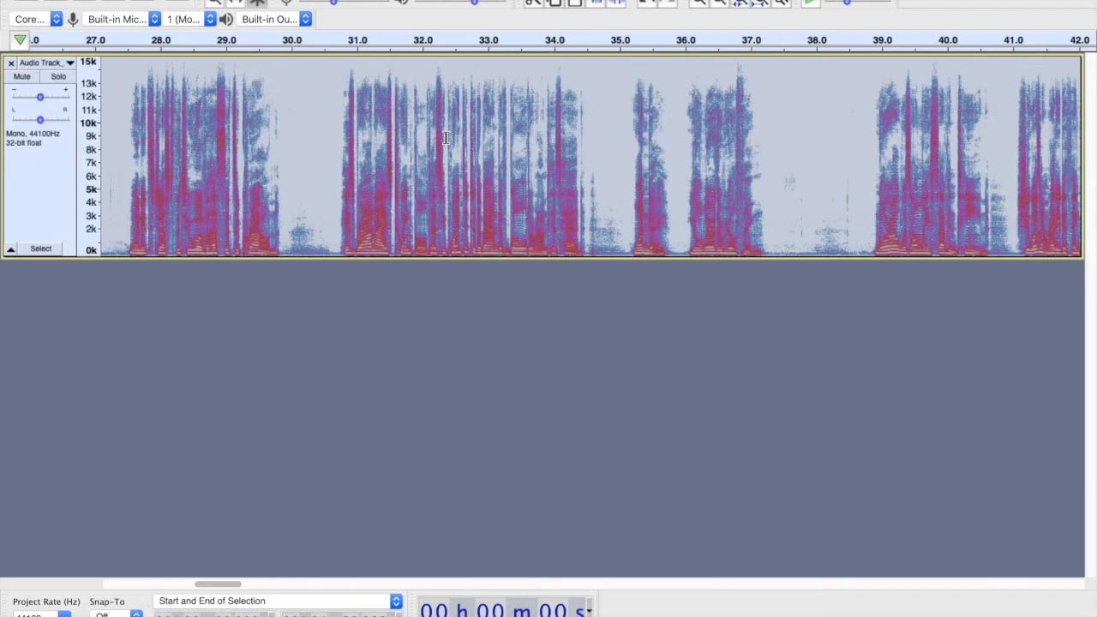
- Play a passage from about 30.6 to 34.4 seconds to hear the normalized voice
scroll(445, 138, "left", 1)
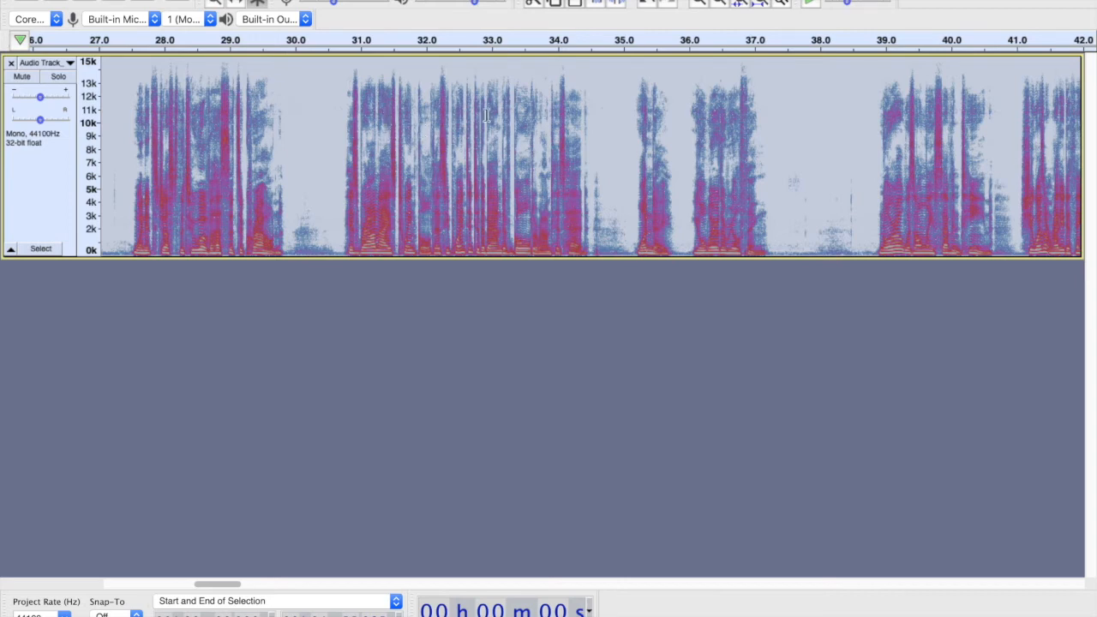
left_click(336, 188)
left_click_drag(564, 203, 590, 206)
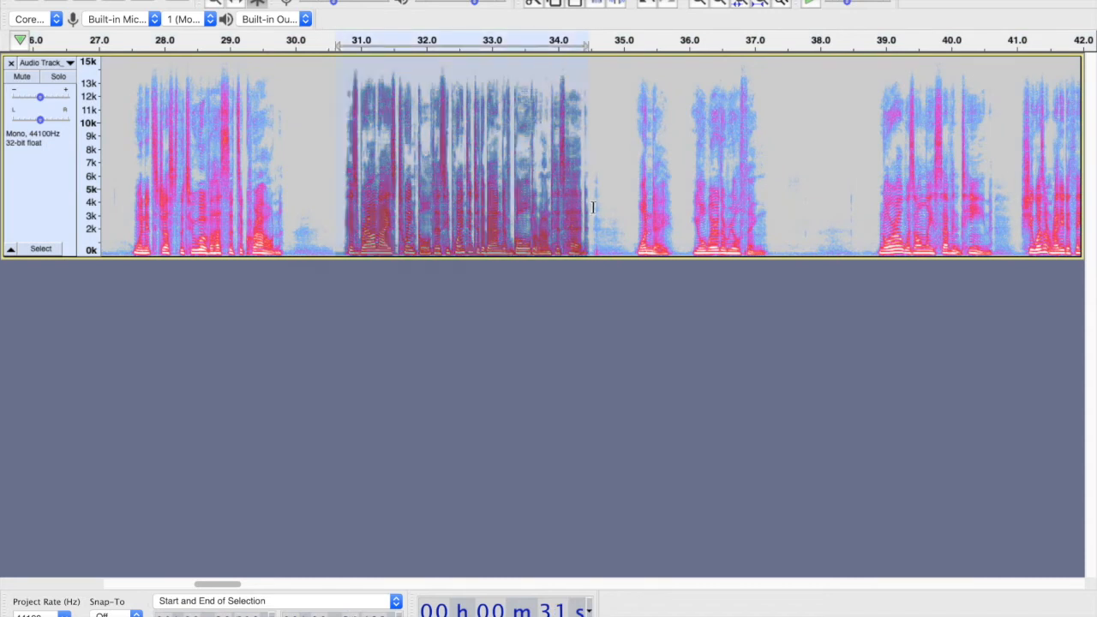
key("space")
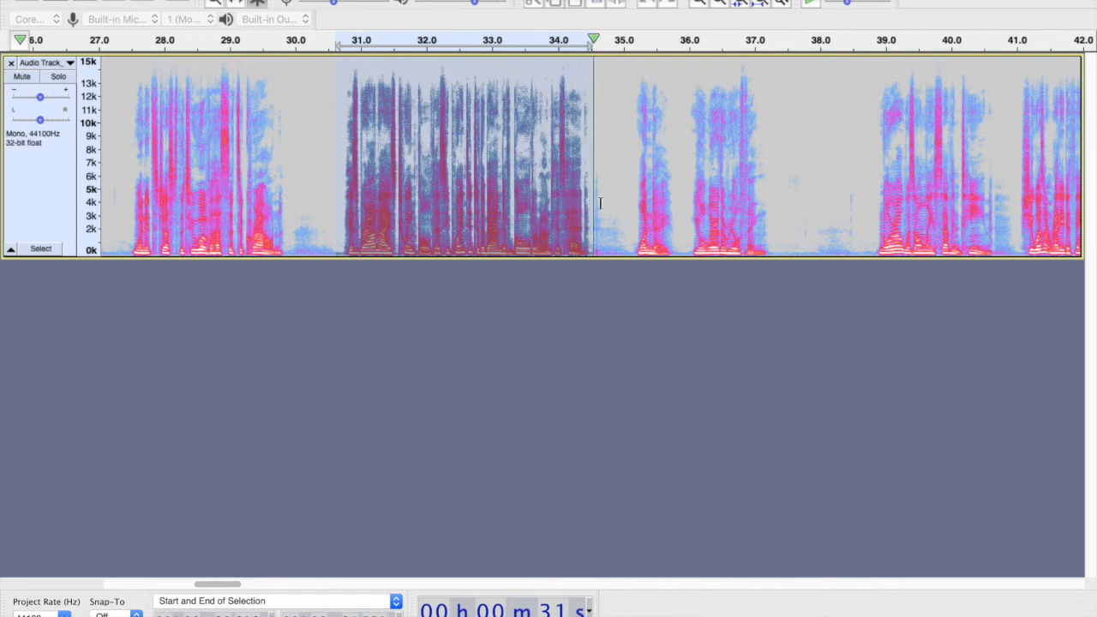
- Run the Limiter effect on the whole track, checking the guide's Limiter settings
left_click(132, 304)
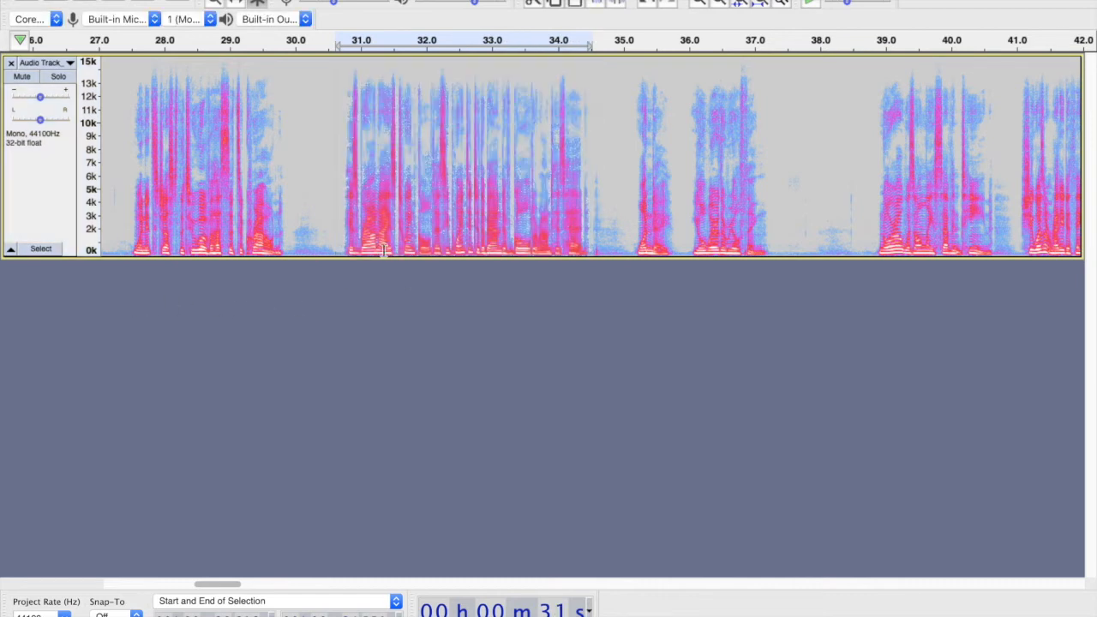
left_click(42, 184)
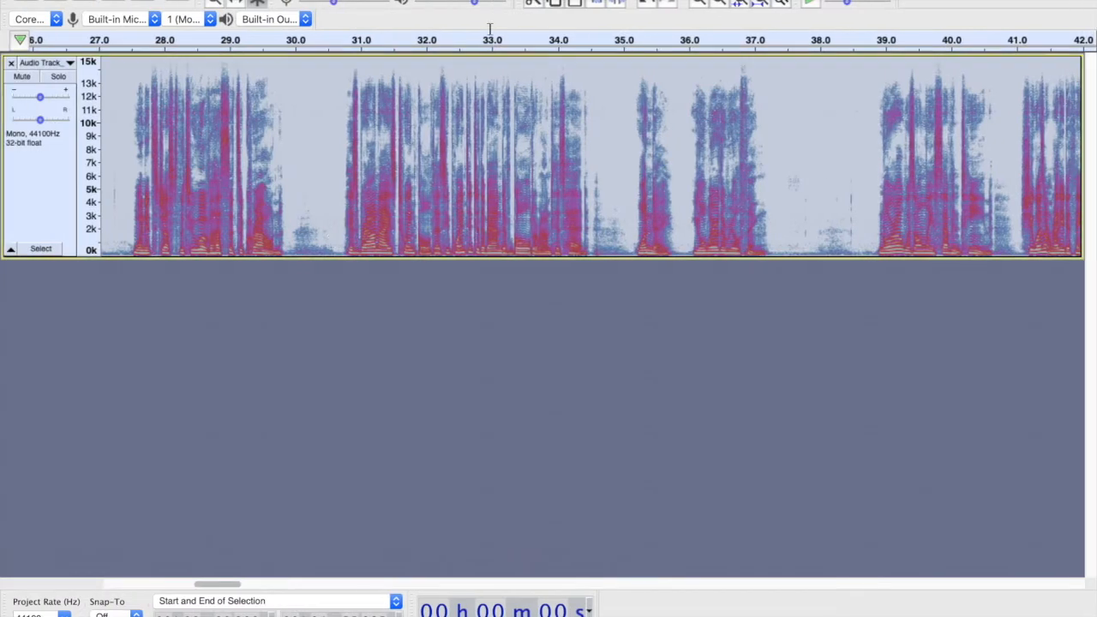
left_click(431, 0)
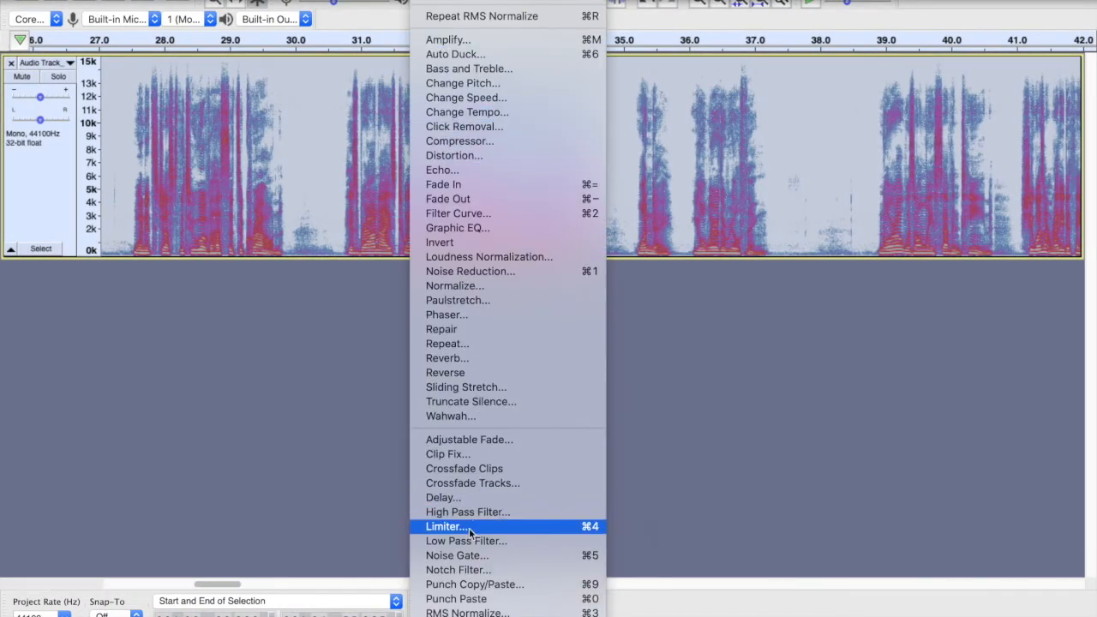
left_click(219, 442)
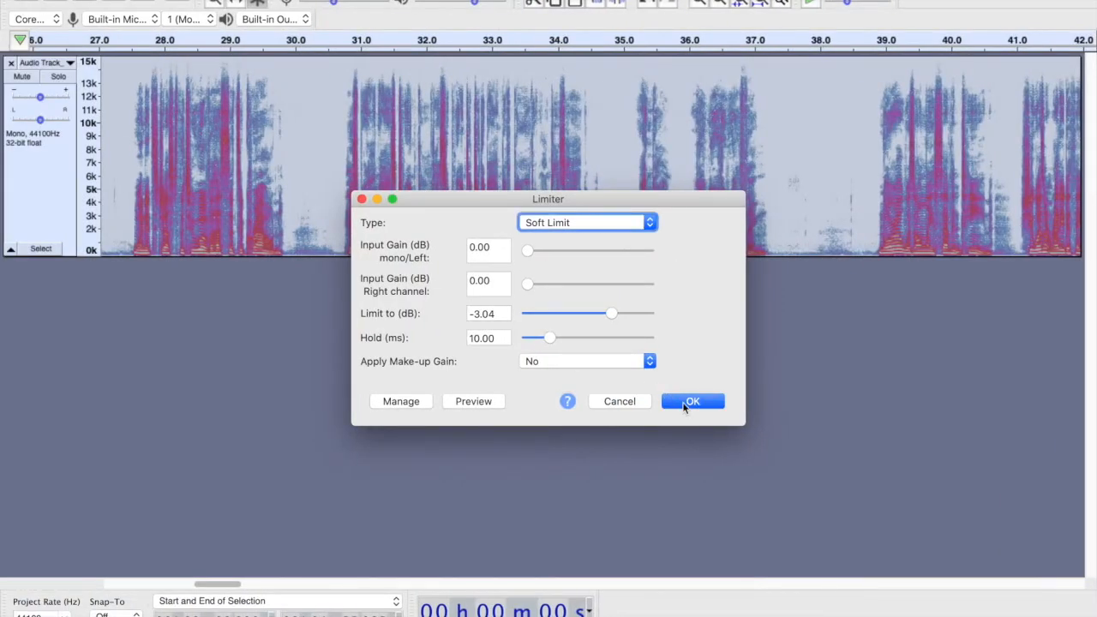
left_click(685, 403)
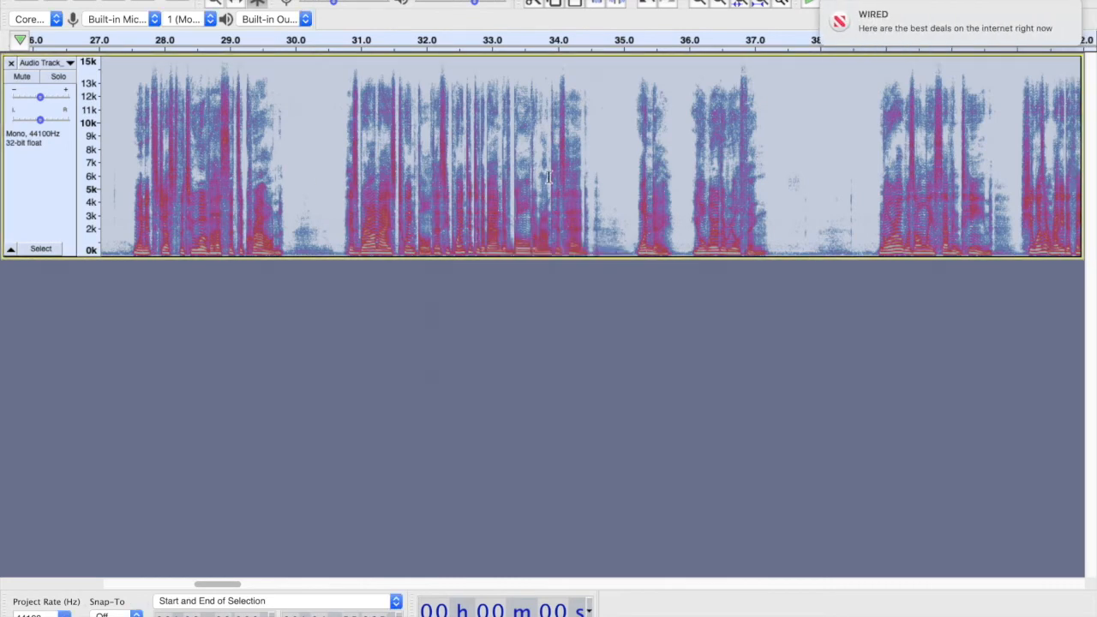
left_click(581, 174)
key("super+Tab")
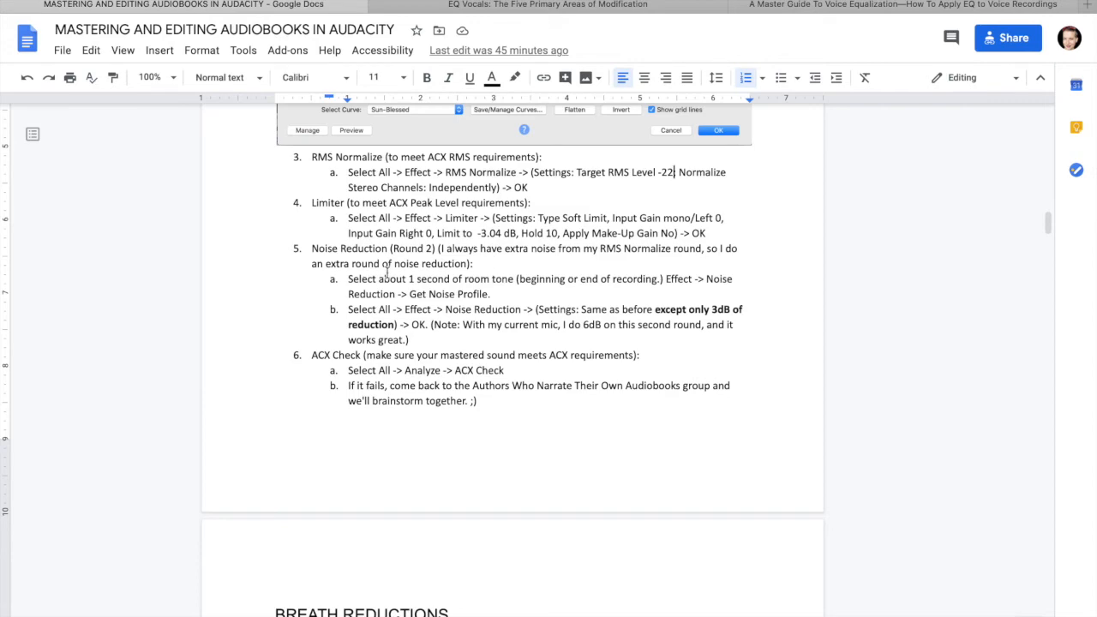
key("super+Tab")
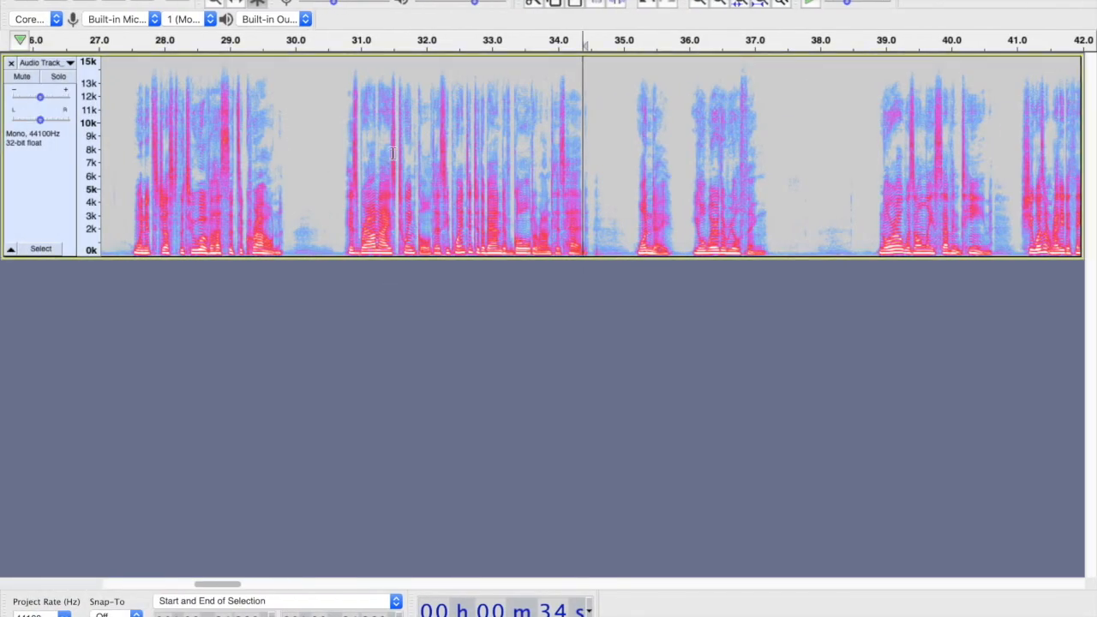
- Capture a noise profile from room tone near 37.5 seconds and apply a second 6 dB noise reduction to the whole track
left_click_drag(769, 185, 817, 185)
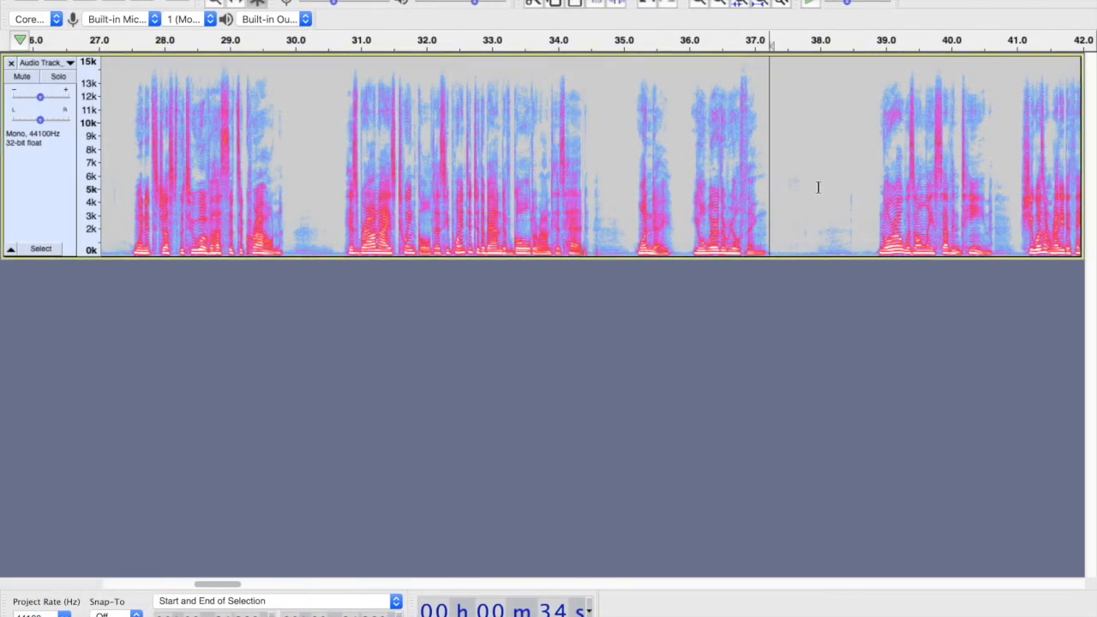
left_click(412, 389)
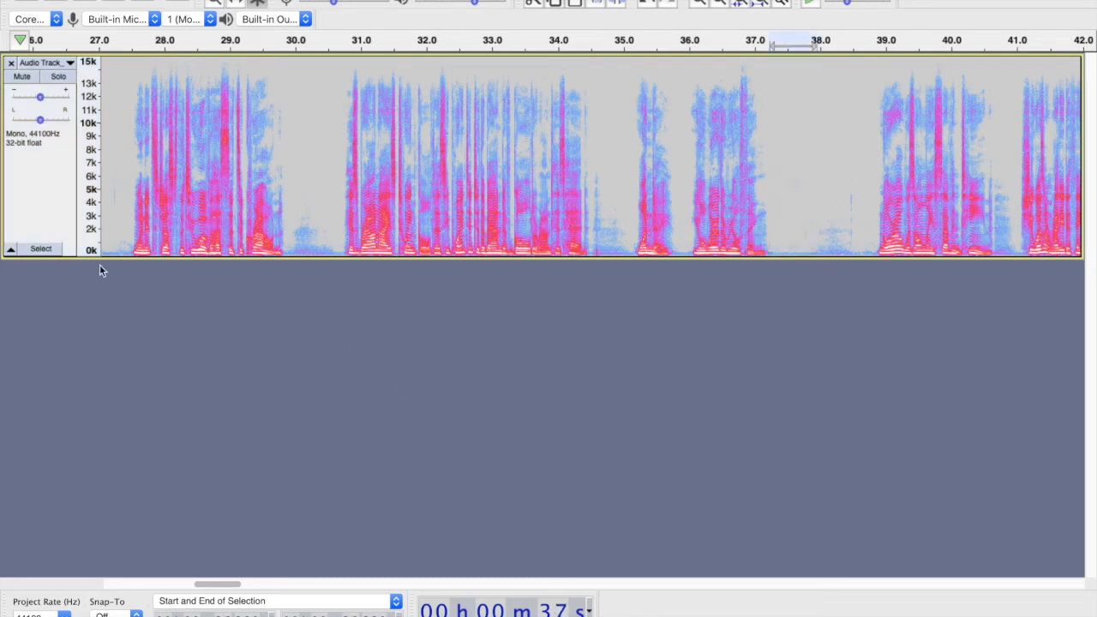
left_click(40, 194)
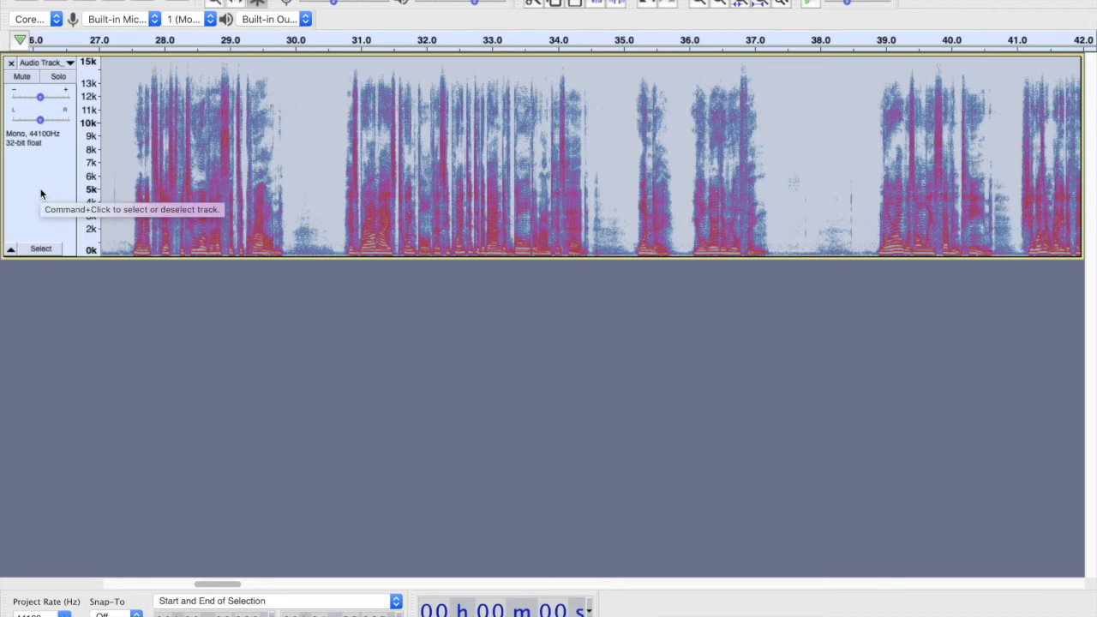
key("super+r")
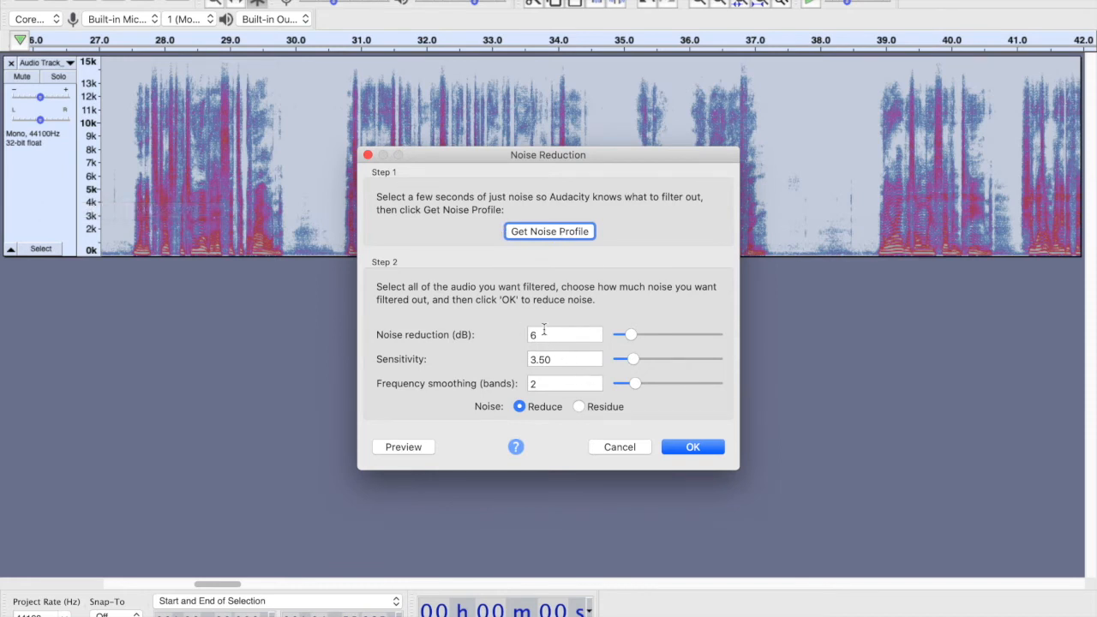
left_click(699, 448)
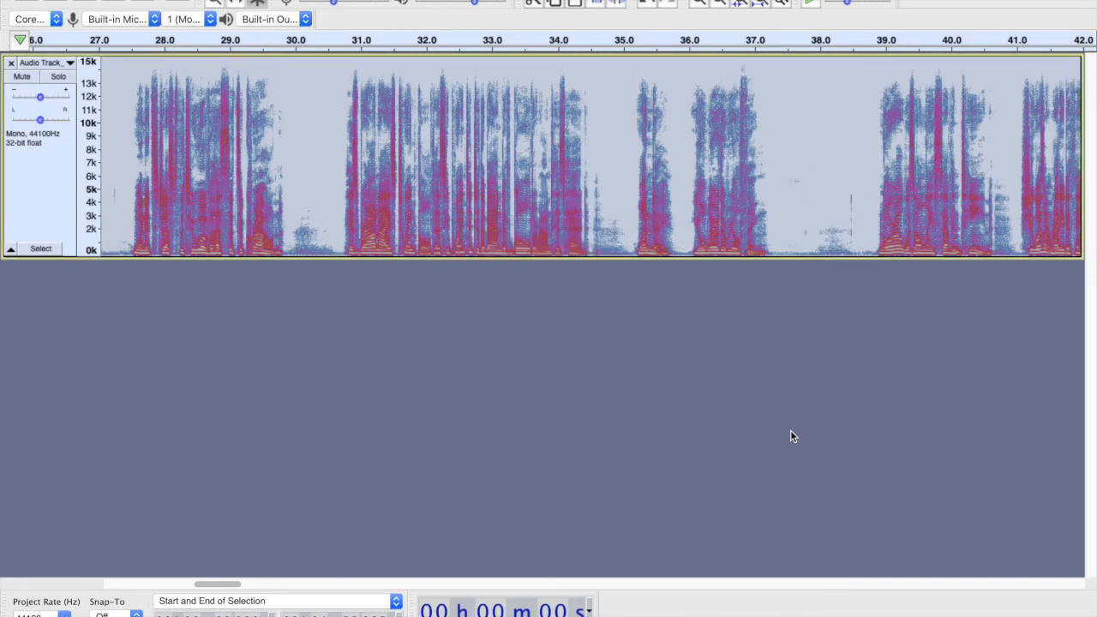
- Select the whole track and run ACX Check on it, then close the results
left_click(392, 139)
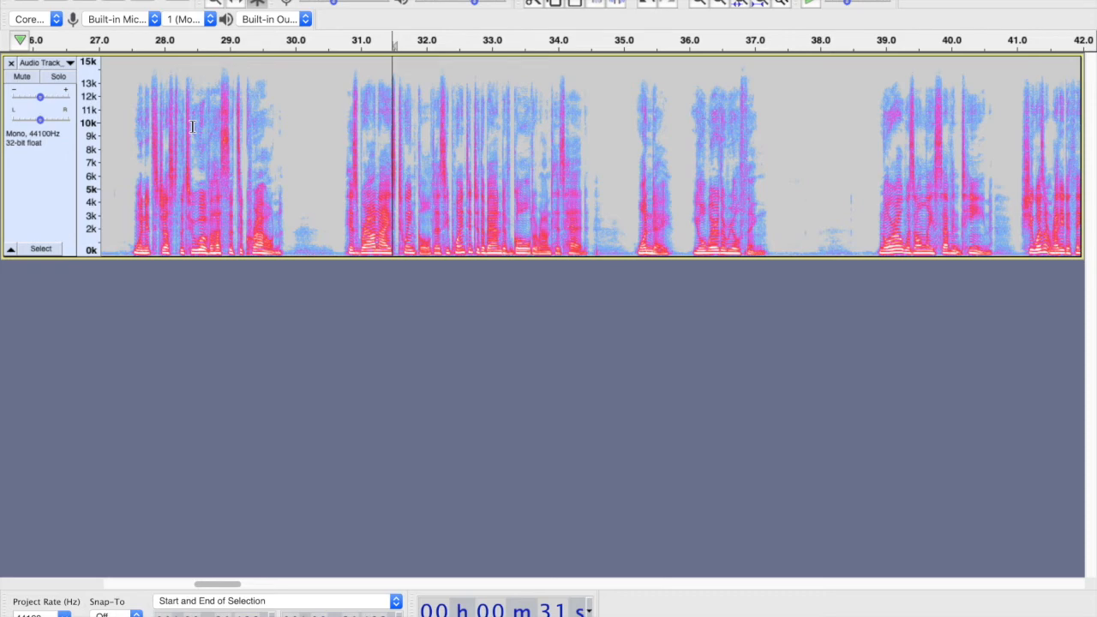
left_click(45, 172)
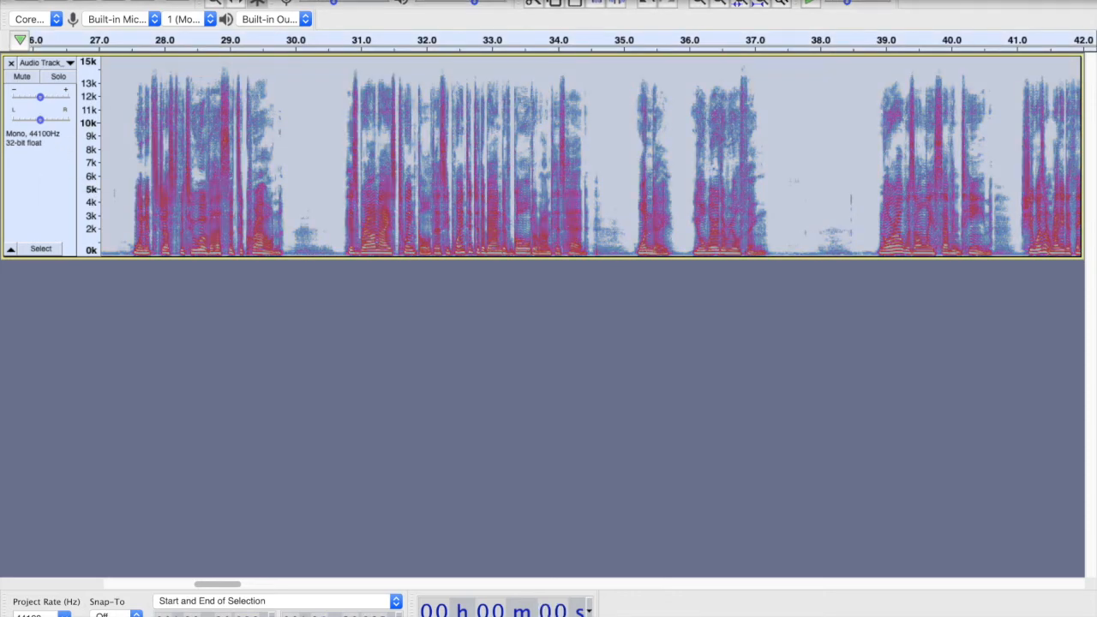
left_click(475, 1)
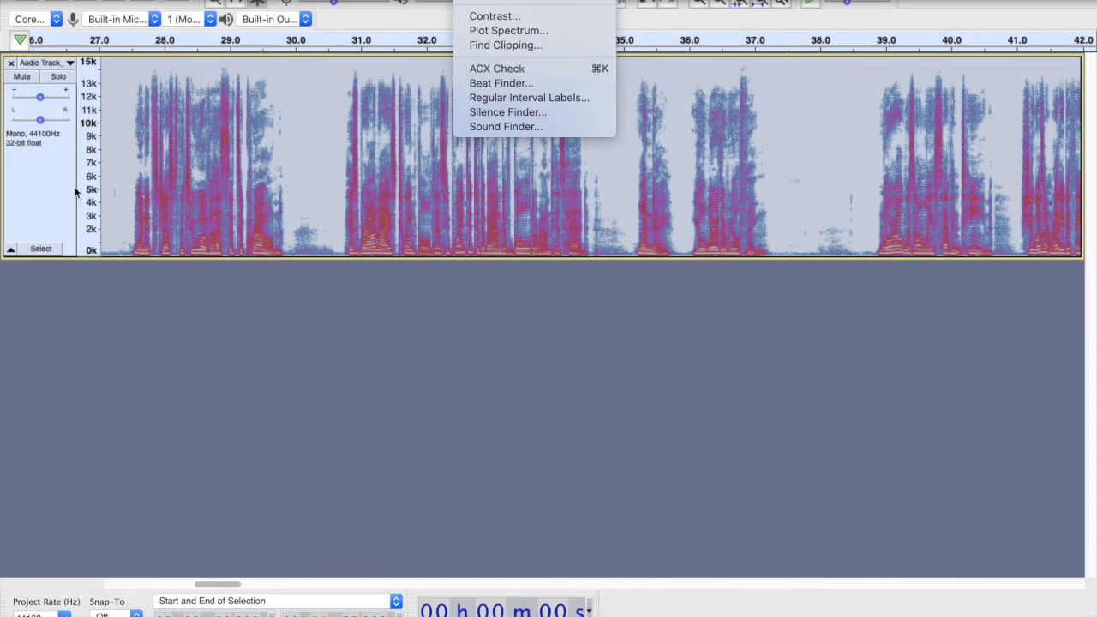
left_click(63, 182)
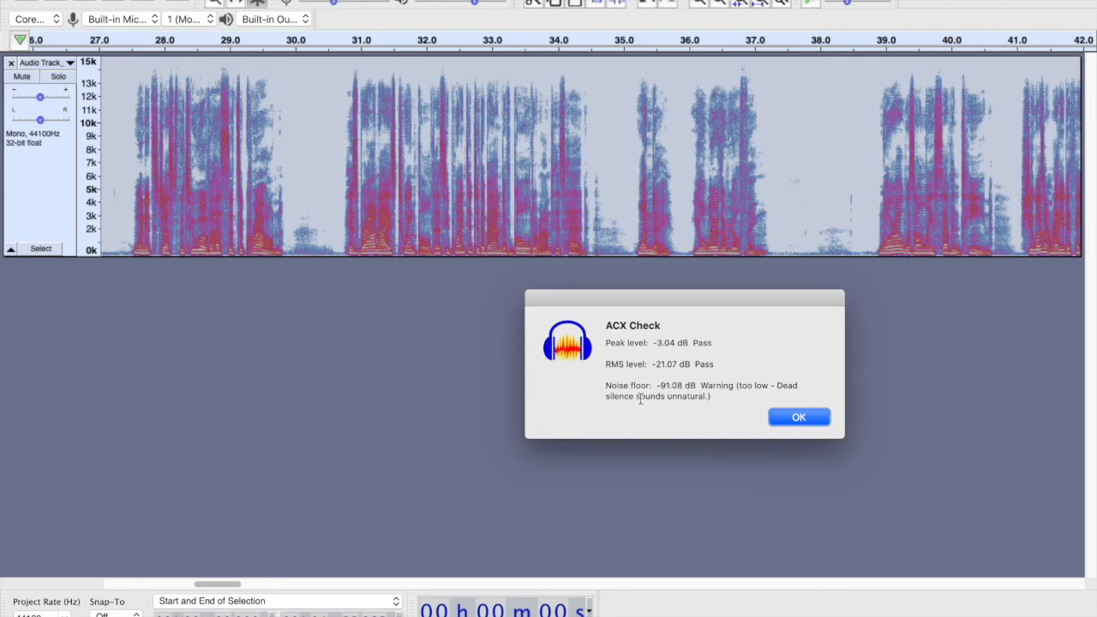
left_click(801, 419)
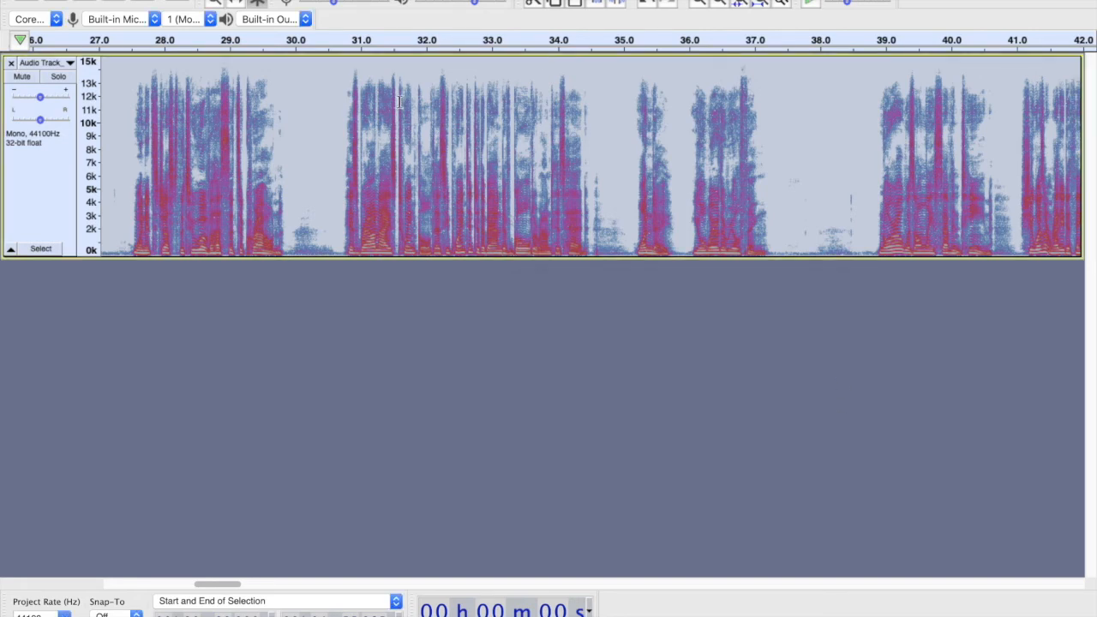
- Select all the audio and create a new macro named Sample
left_click(417, 120)
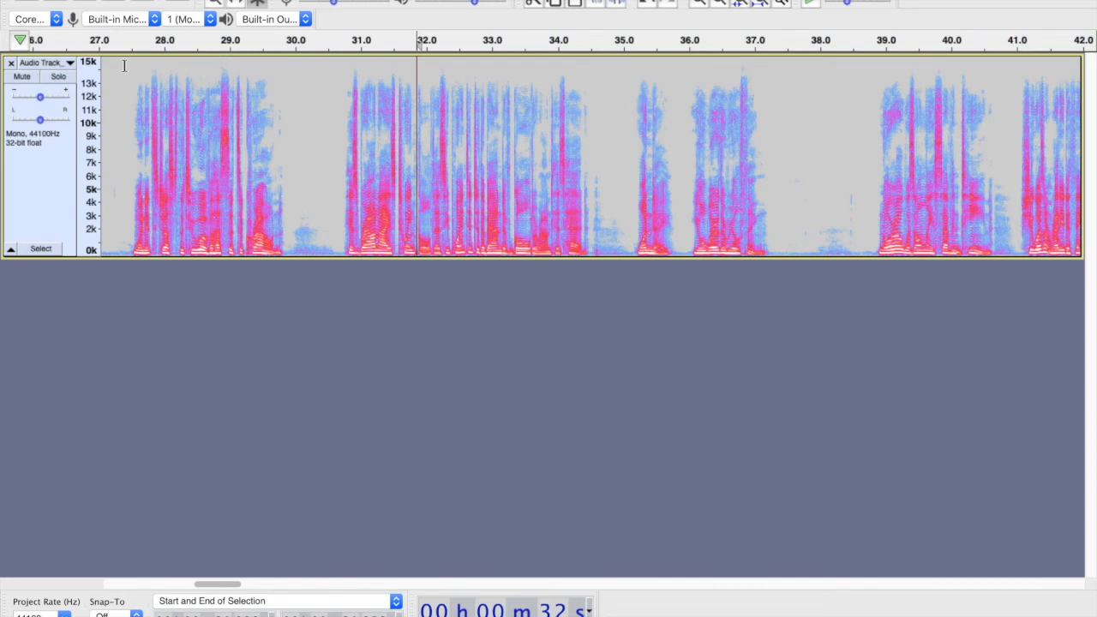
key("Home")
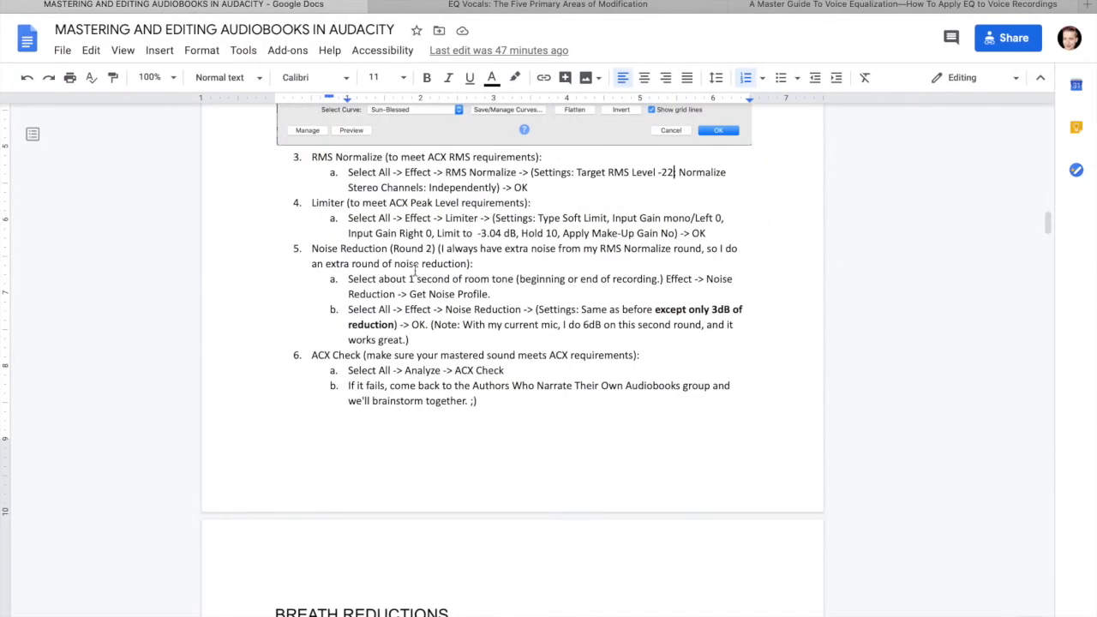
scroll(415, 270, "down", 10)
scroll(415, 271, "down", 20)
scroll(415, 274, "down", 15)
scroll(415, 273, "down", 4)
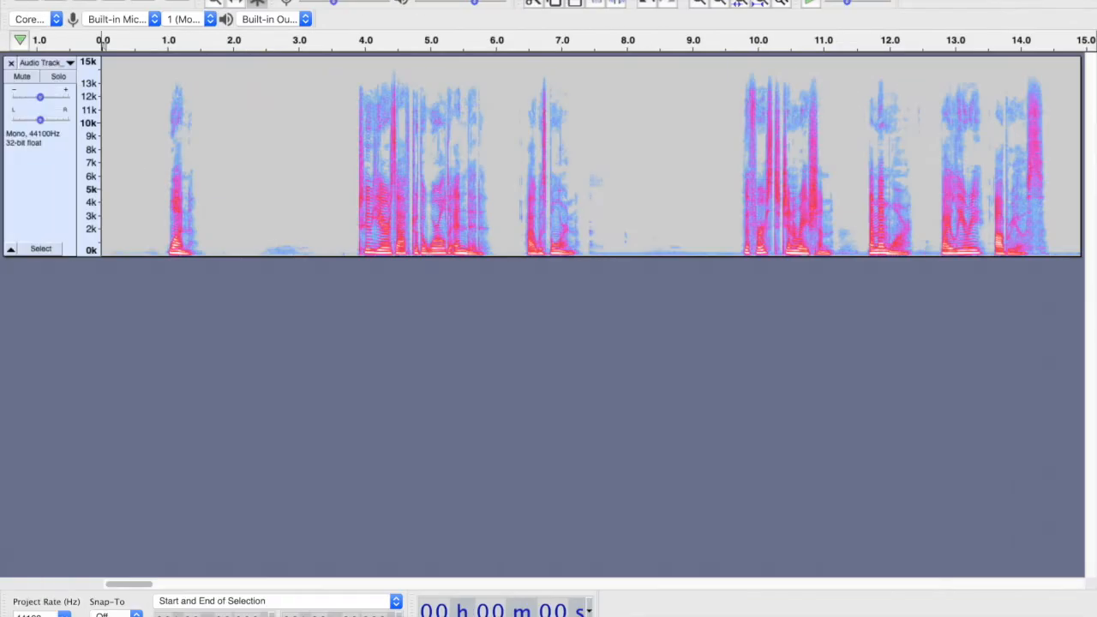
key("ctrl+a")
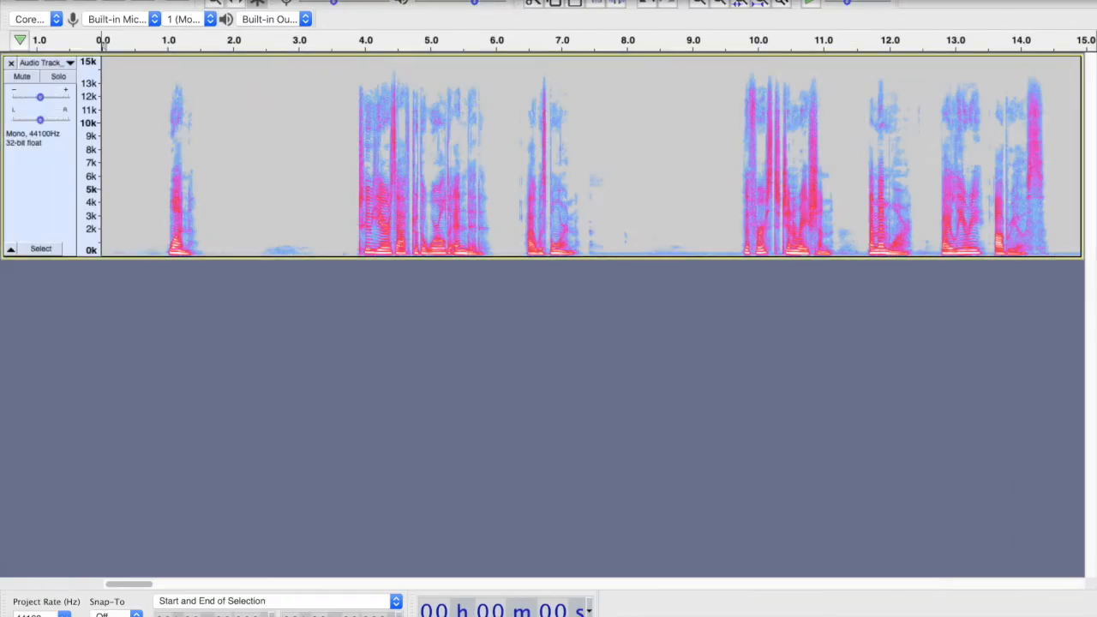
left_click(525, 0)
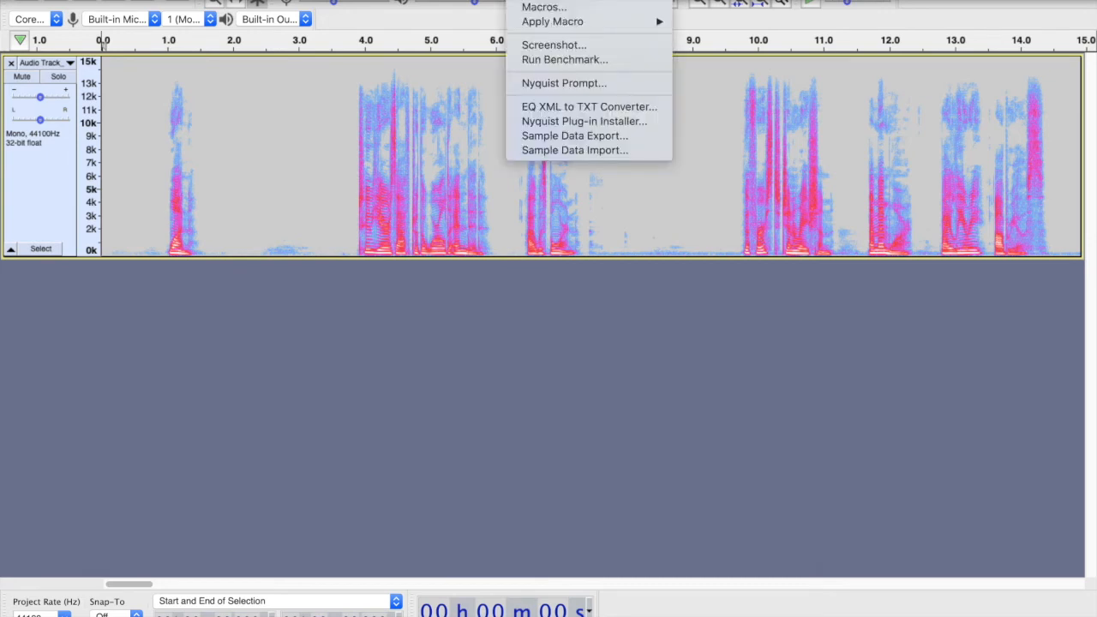
left_click(535, 7)
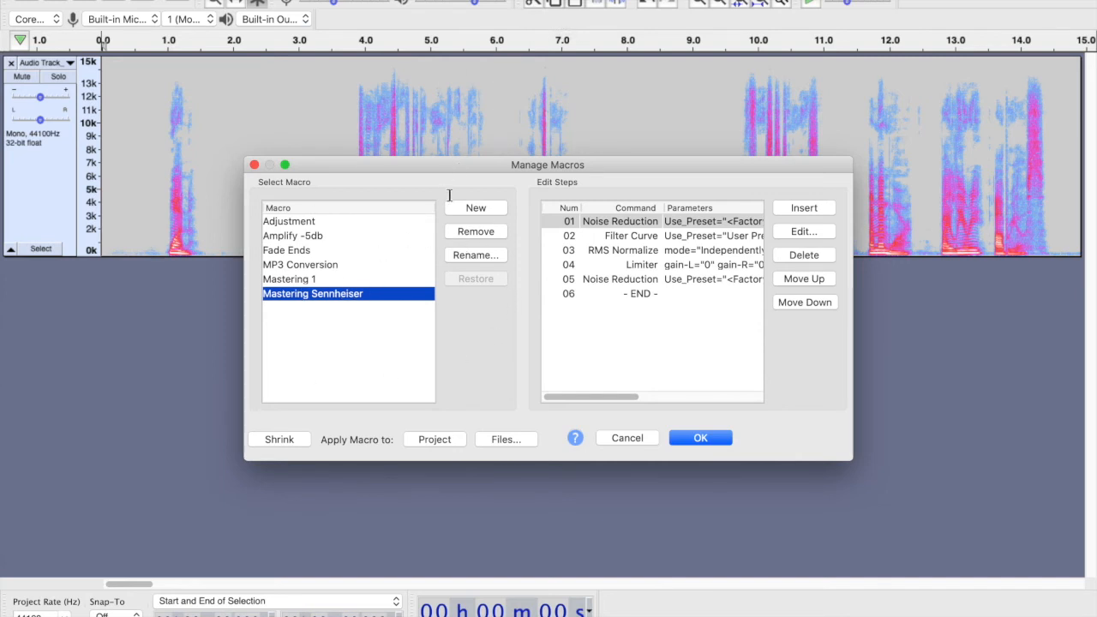
left_click(472, 208)
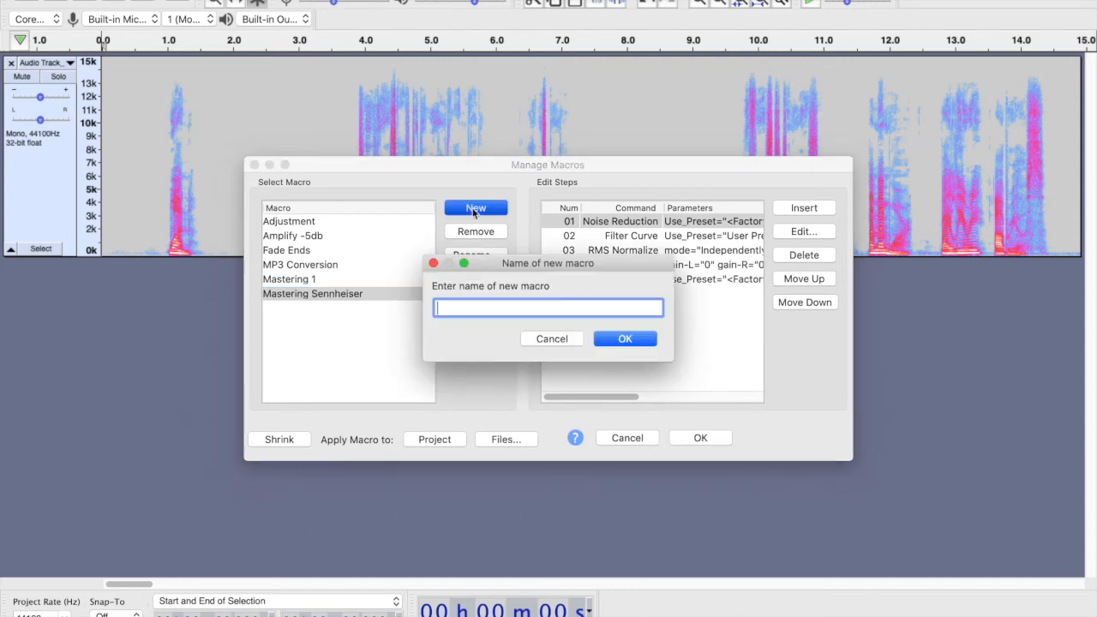
type("Sample")
left_click(625, 339)
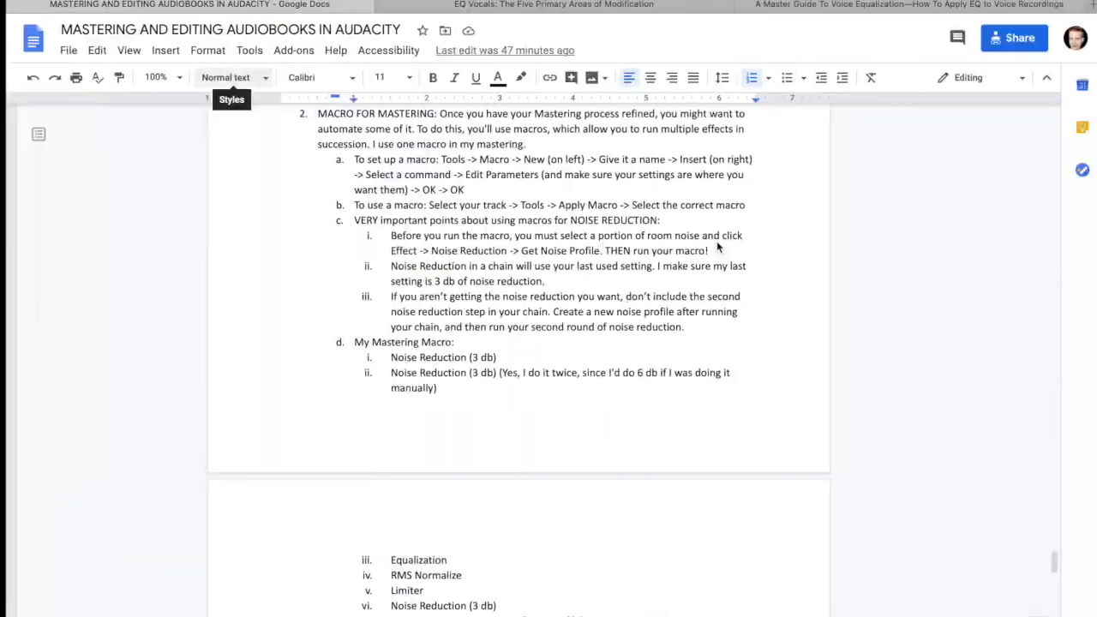
- Insert a Noise Reduction step into the Sample macro with 6 dB reduction, 3.50 sensitivity and 2 smoothing bands
scroll(532, 259, "down", 15)
scroll(532, 259, "up", 20)
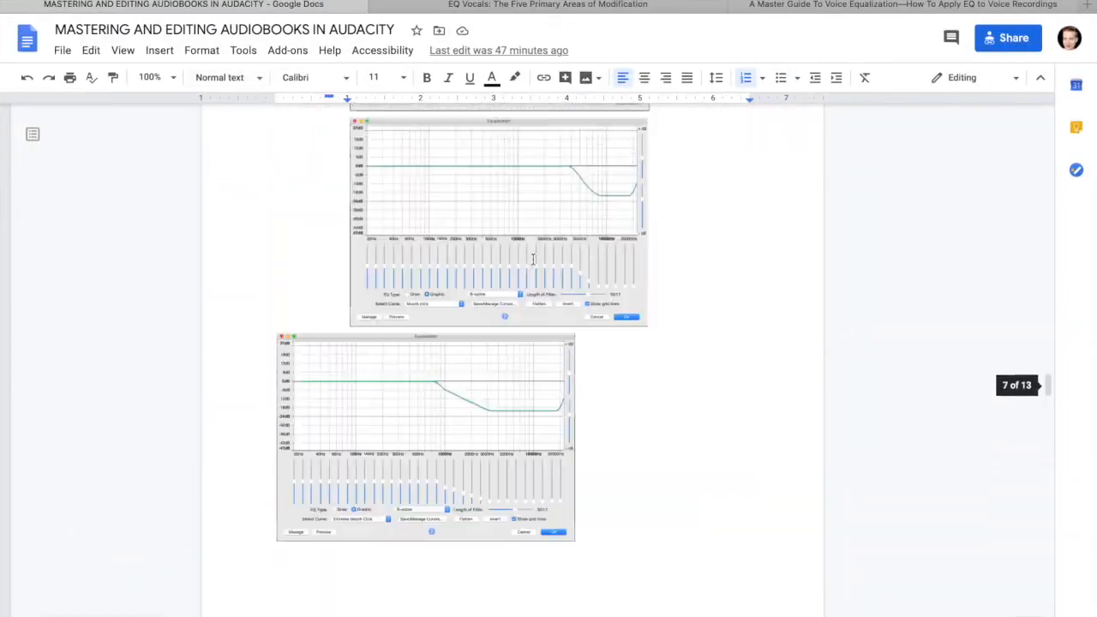
scroll(532, 259, "up", 10)
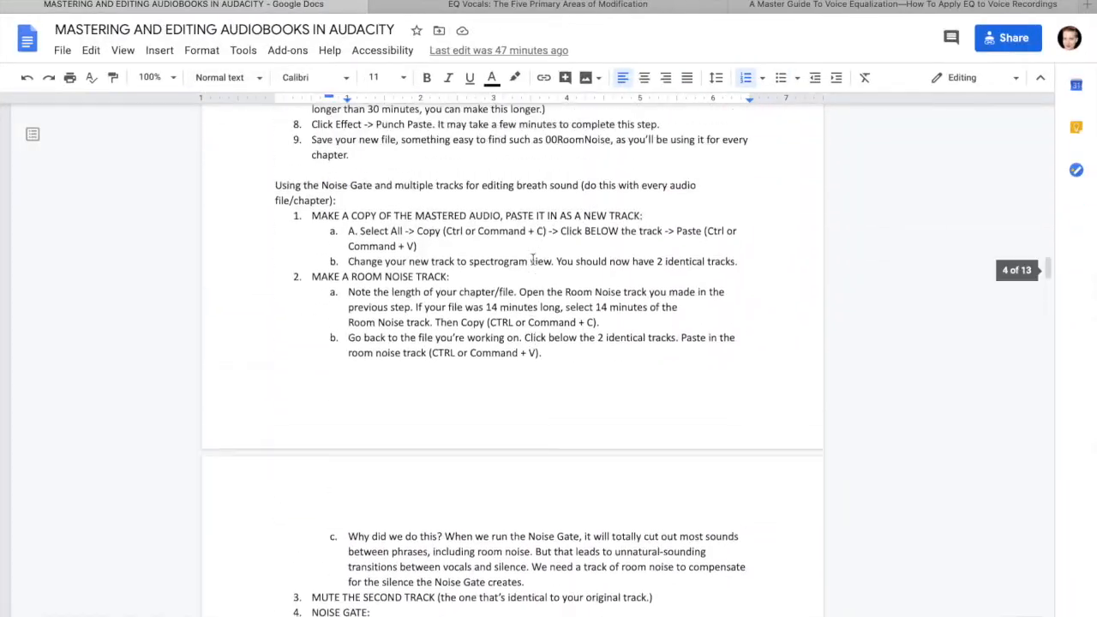
scroll(532, 259, "up", 20)
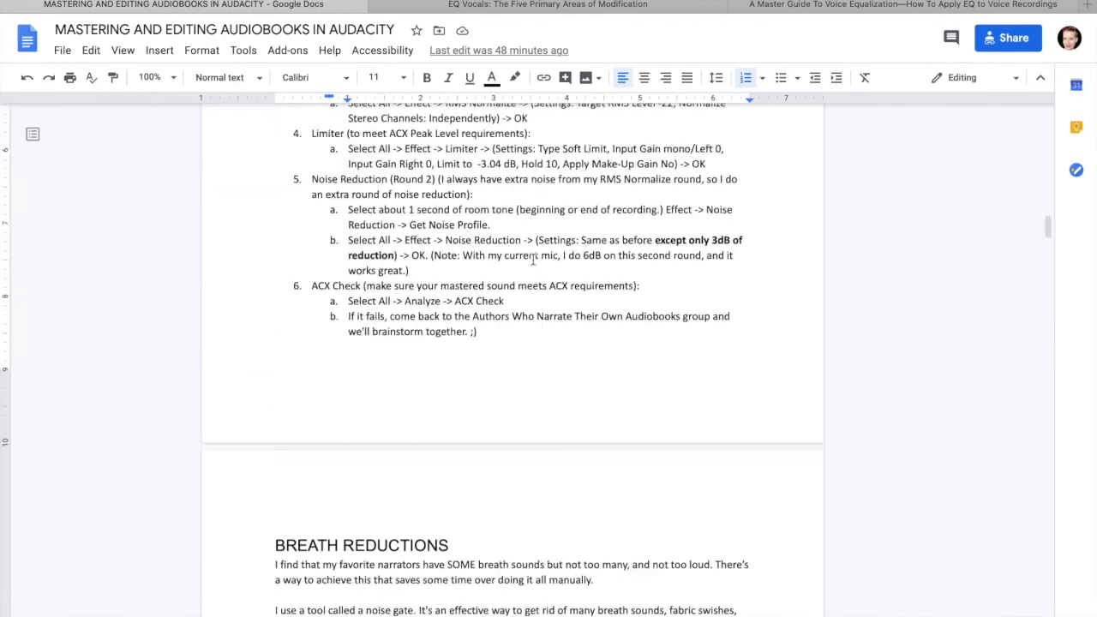
scroll(532, 259, "down", 15)
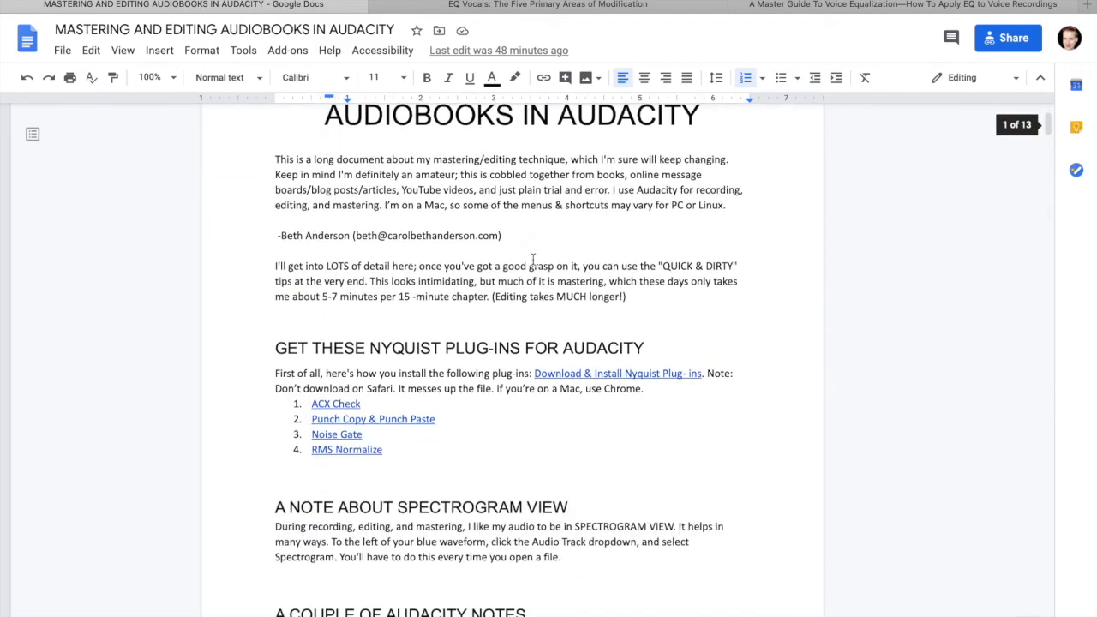
scroll(532, 259, "down", 1)
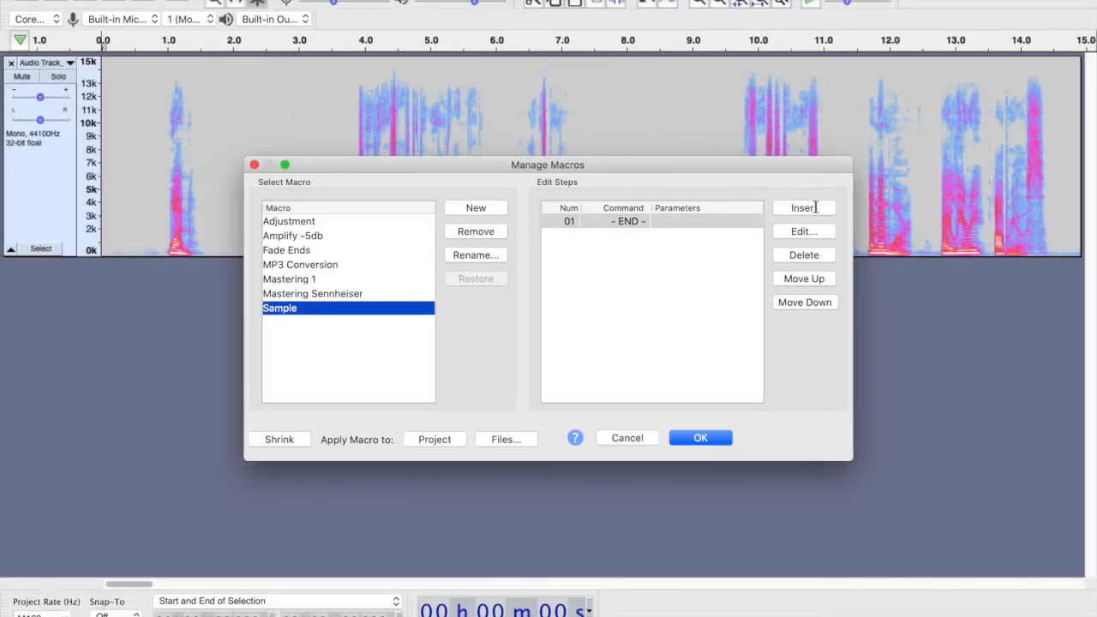
left_click(814, 207)
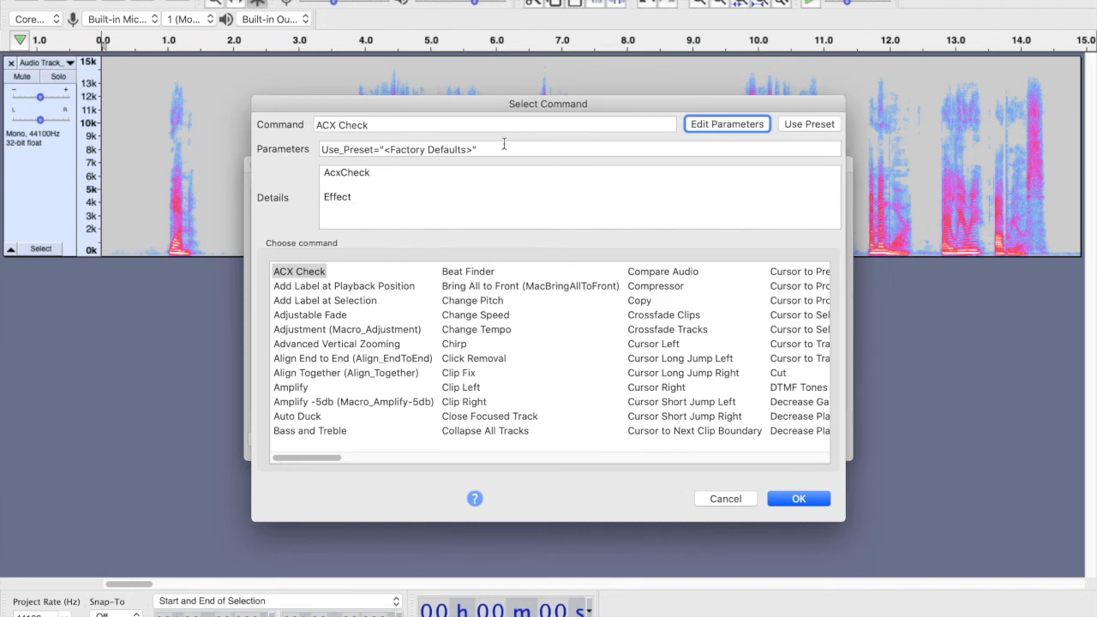
left_click(481, 127)
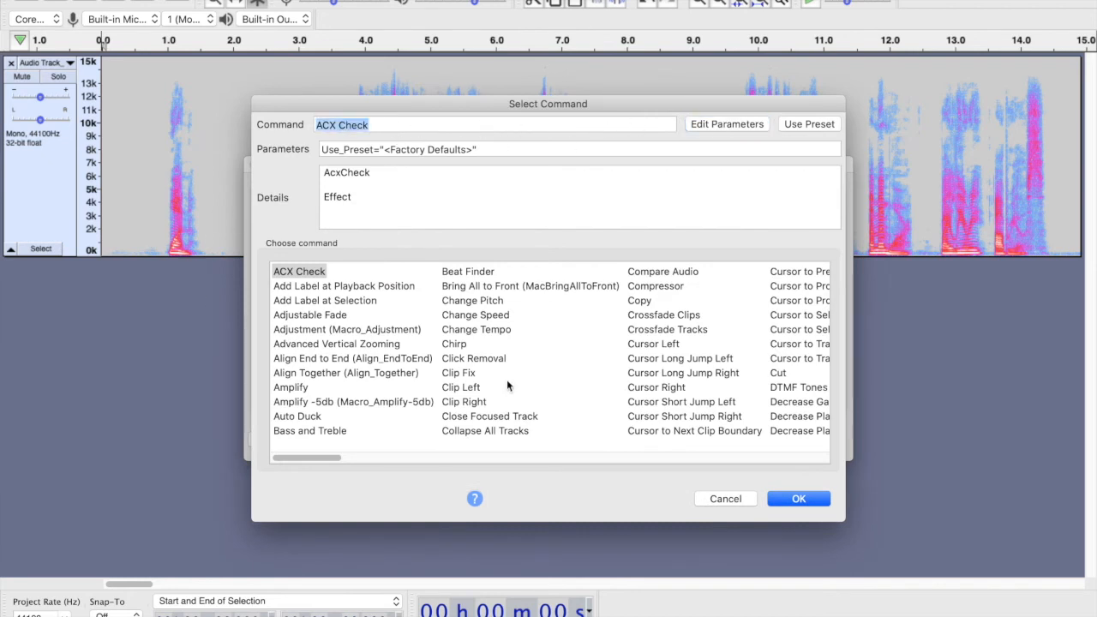
left_click_drag(314, 460, 534, 455)
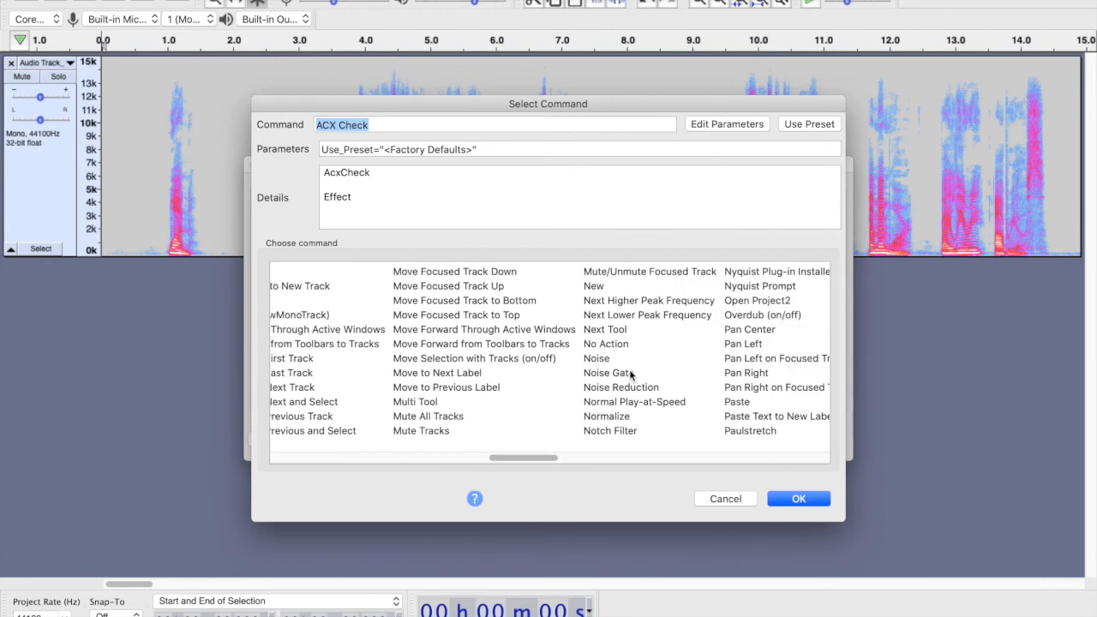
left_click(618, 388)
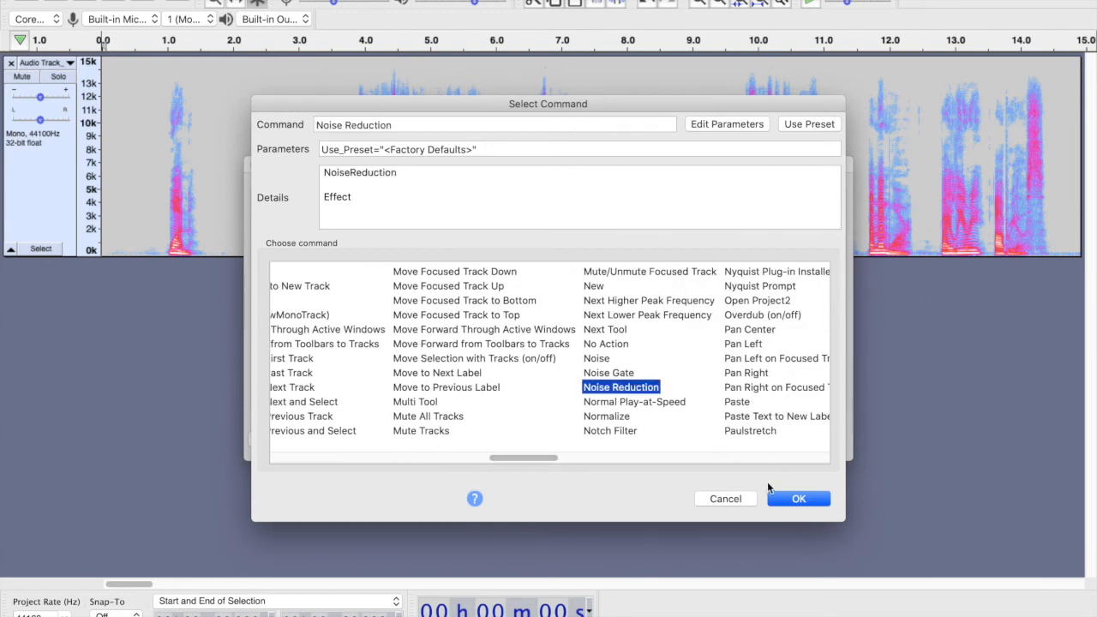
left_click(716, 125)
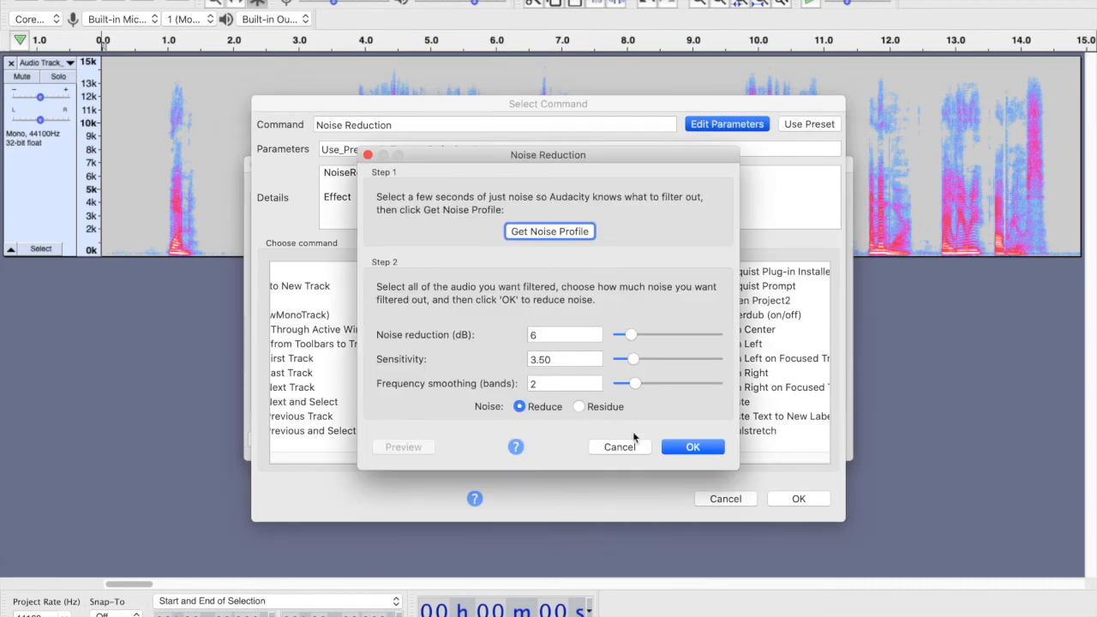
left_click(689, 446)
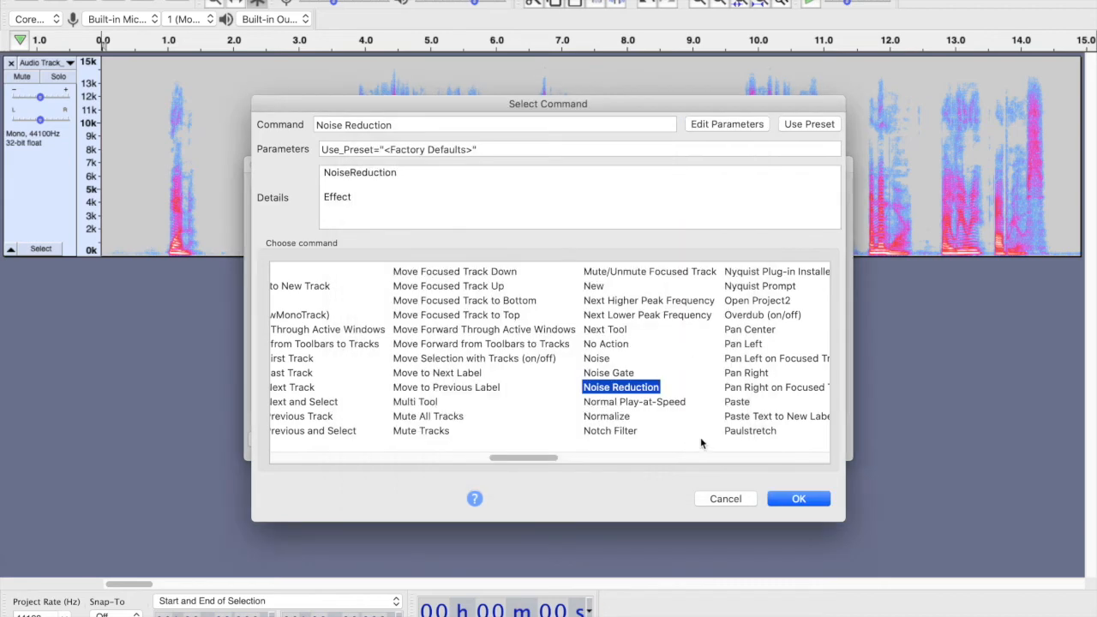
left_click(790, 498)
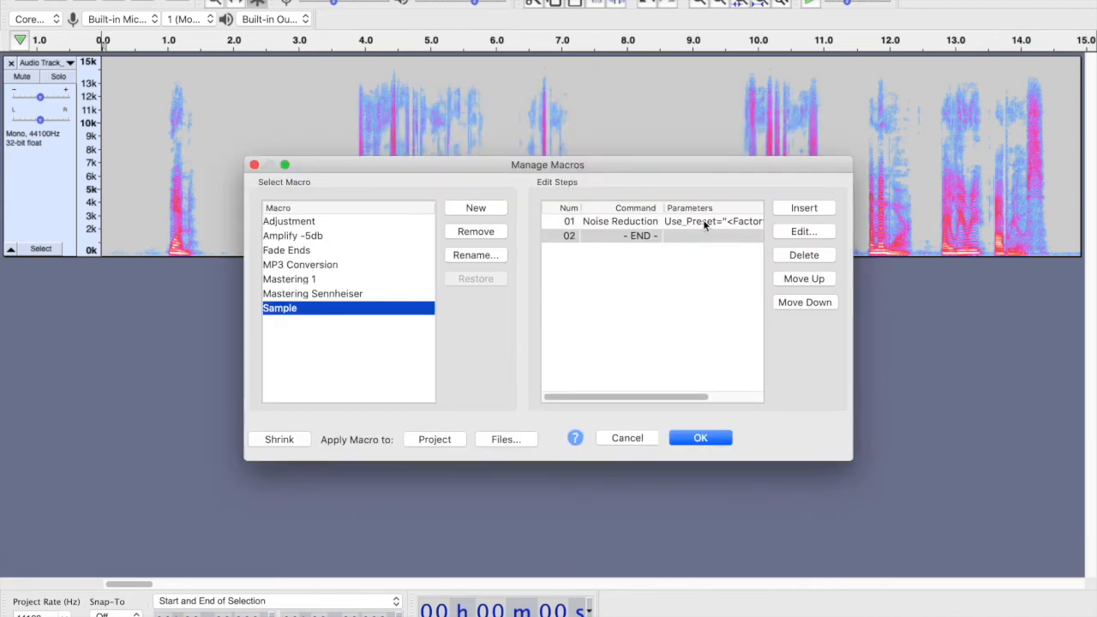
- Review the parameters of the macro's Noise Reduction step without changing them
scroll(703, 224, "right", 4)
scroll(699, 219, "left", 4)
scroll(699, 219, "right", 4)
scroll(699, 219, "left", 4)
left_click(684, 224)
left_click(802, 231)
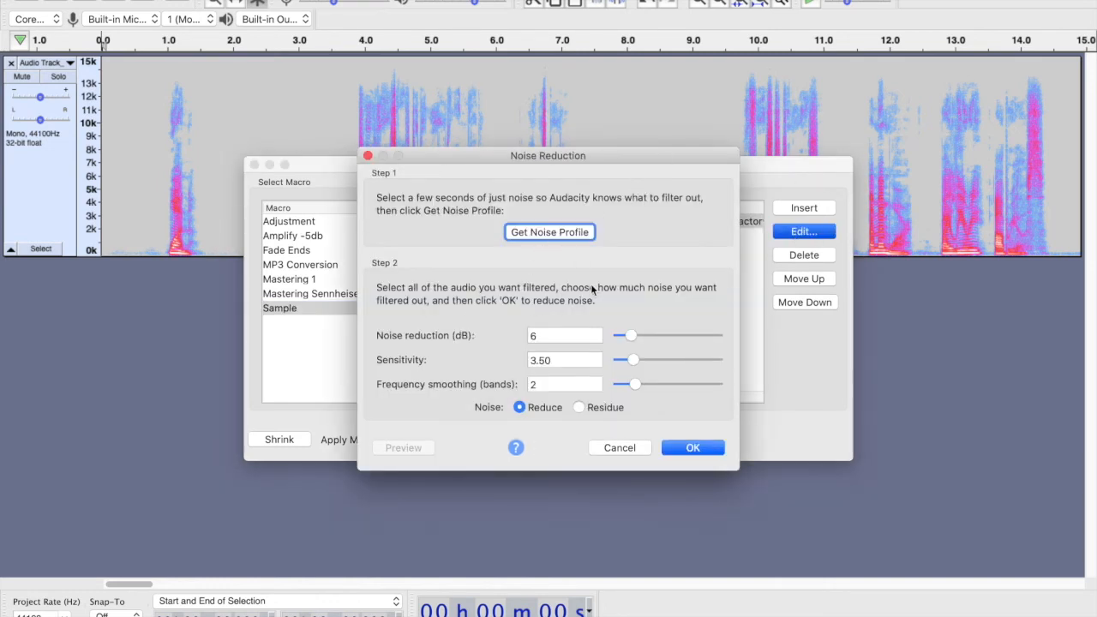
left_click(619, 447)
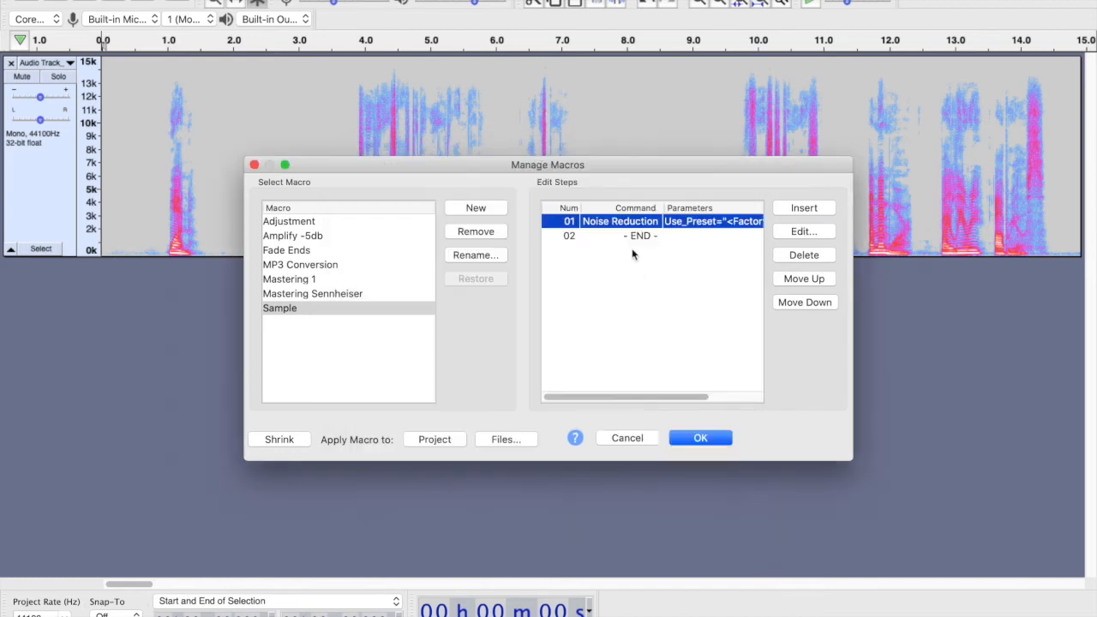
- Insert a Filter Curve step into the Sample macro using the Magic Eaters user preset
left_click(637, 235)
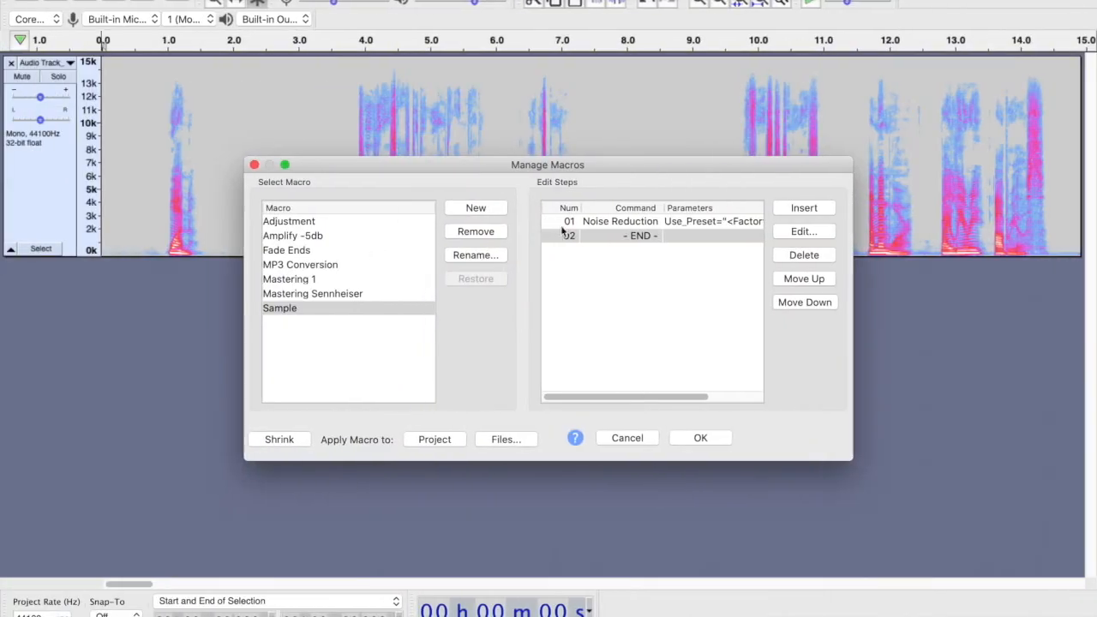
left_click(637, 233)
left_click(805, 208)
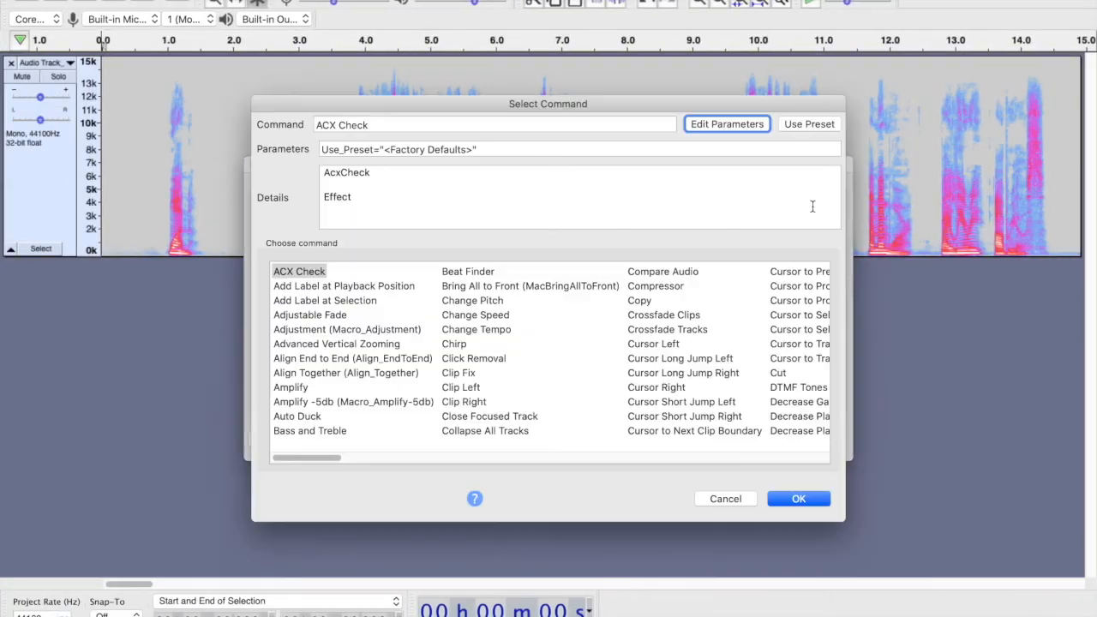
scroll(685, 404, "right", 8)
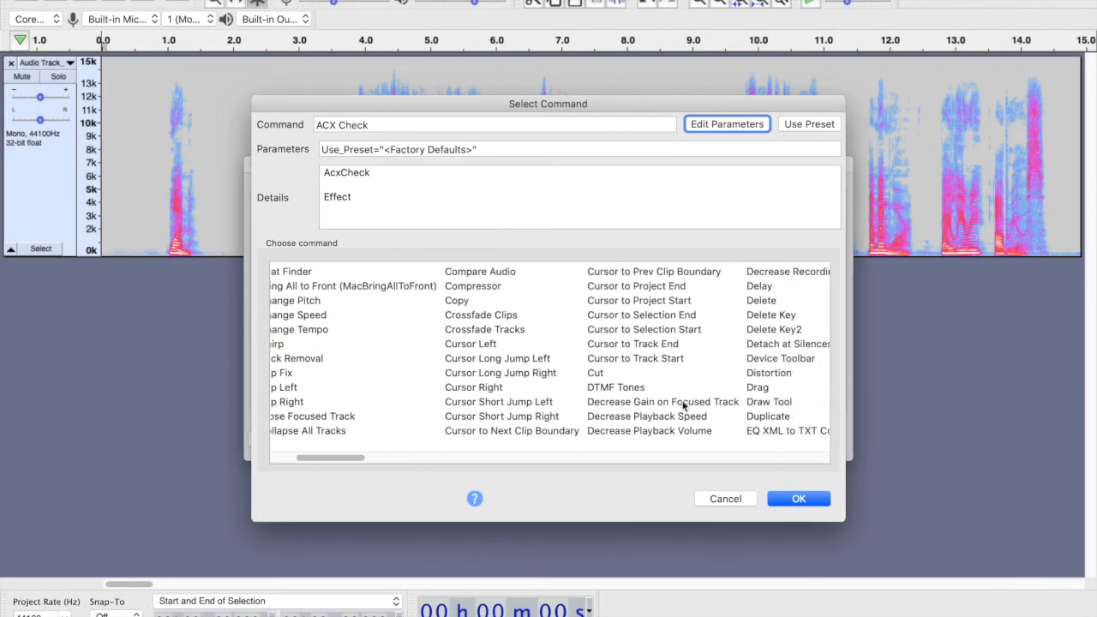
scroll(683, 405, "right", 8)
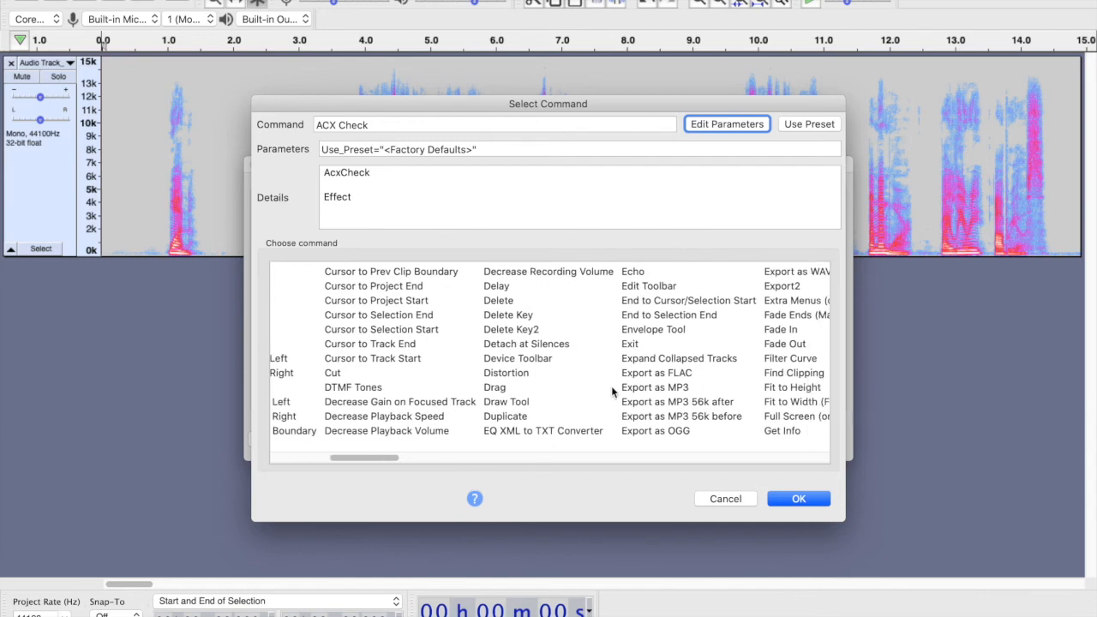
scroll(611, 391, "right", 3)
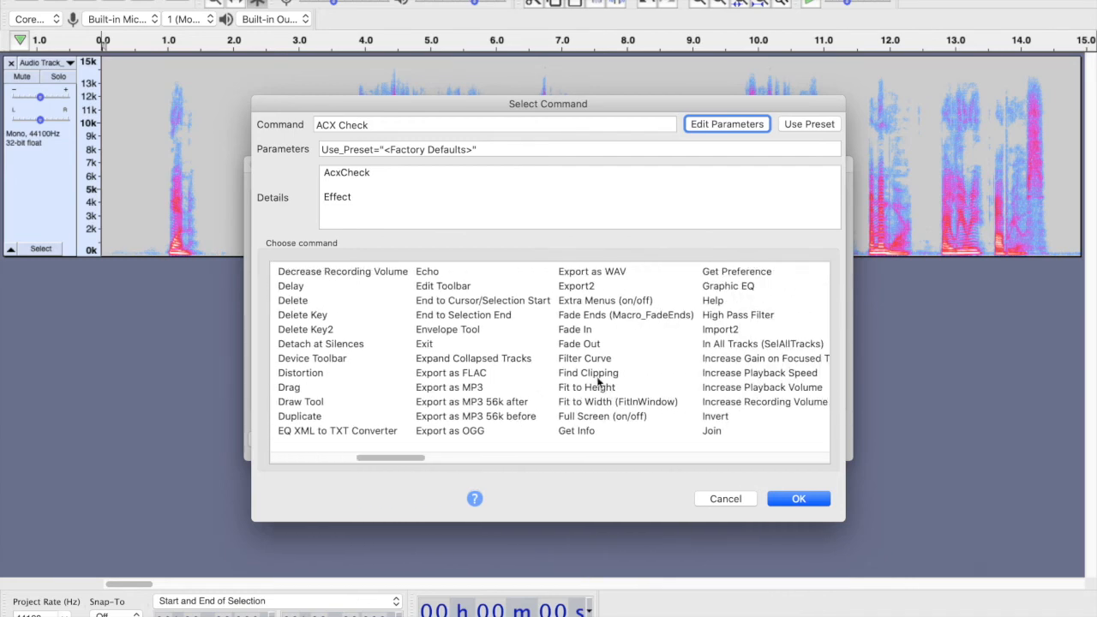
left_click(586, 359)
key("ctrl+Left")
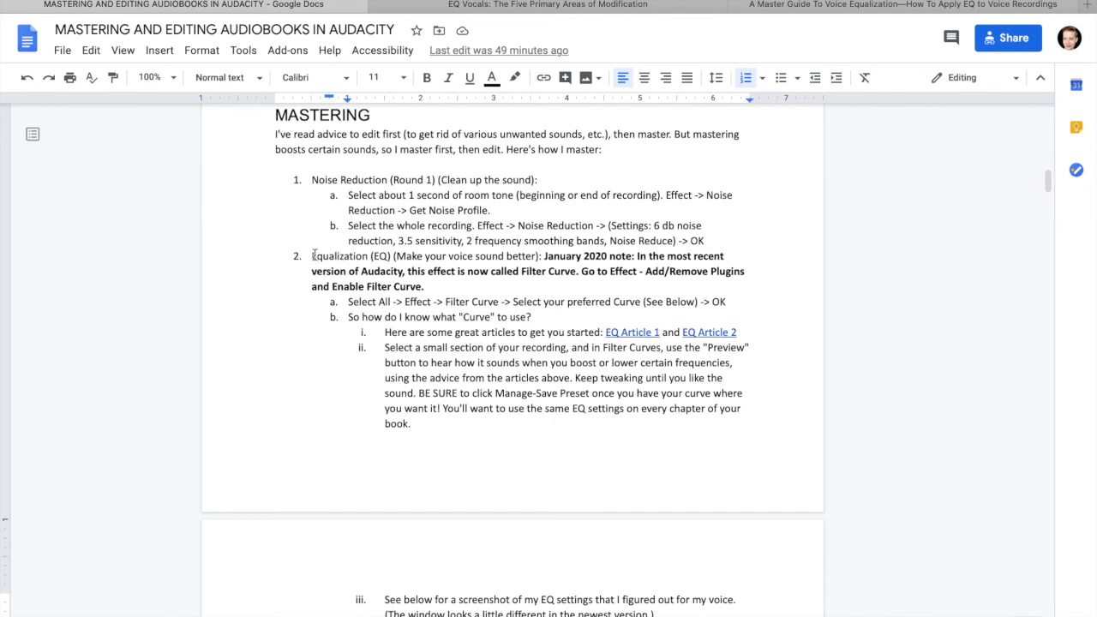
key("ctrl+Left")
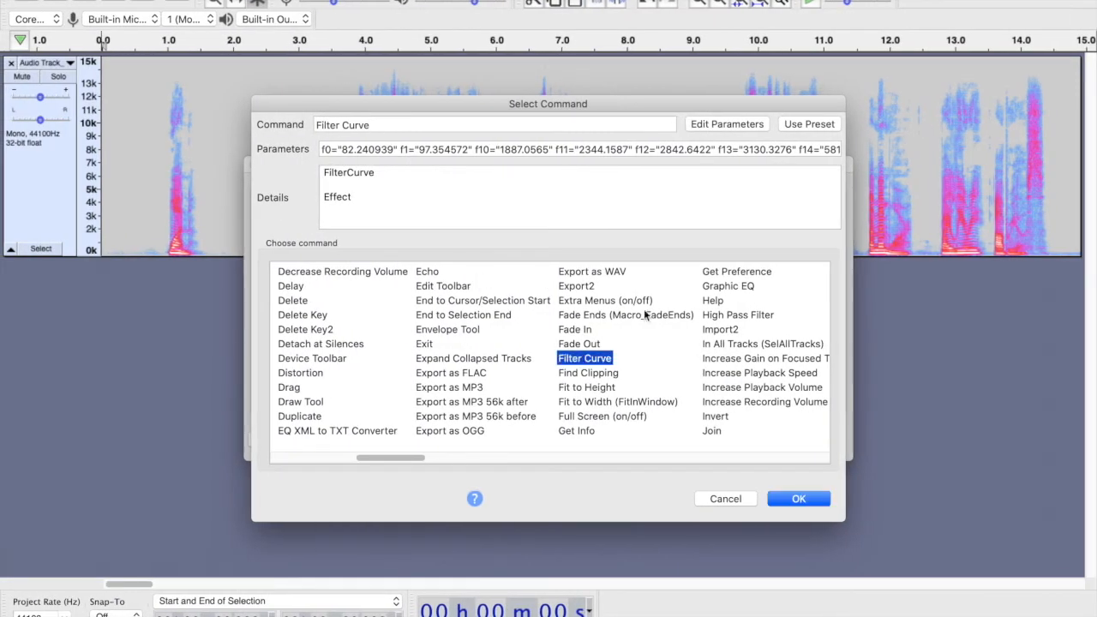
left_click(726, 125)
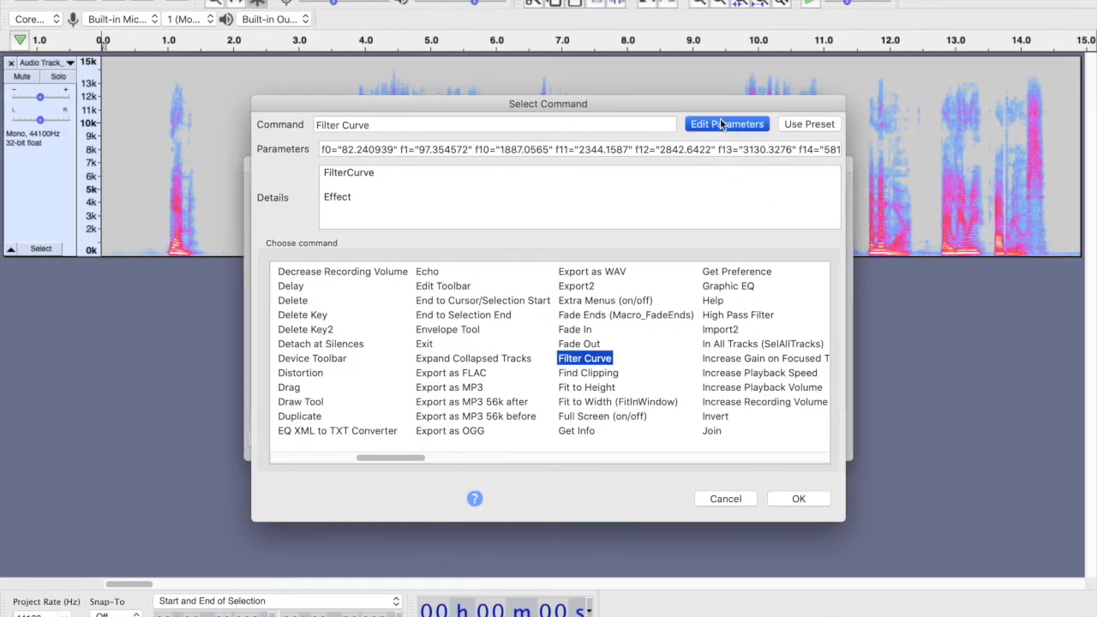
left_click(176, 507)
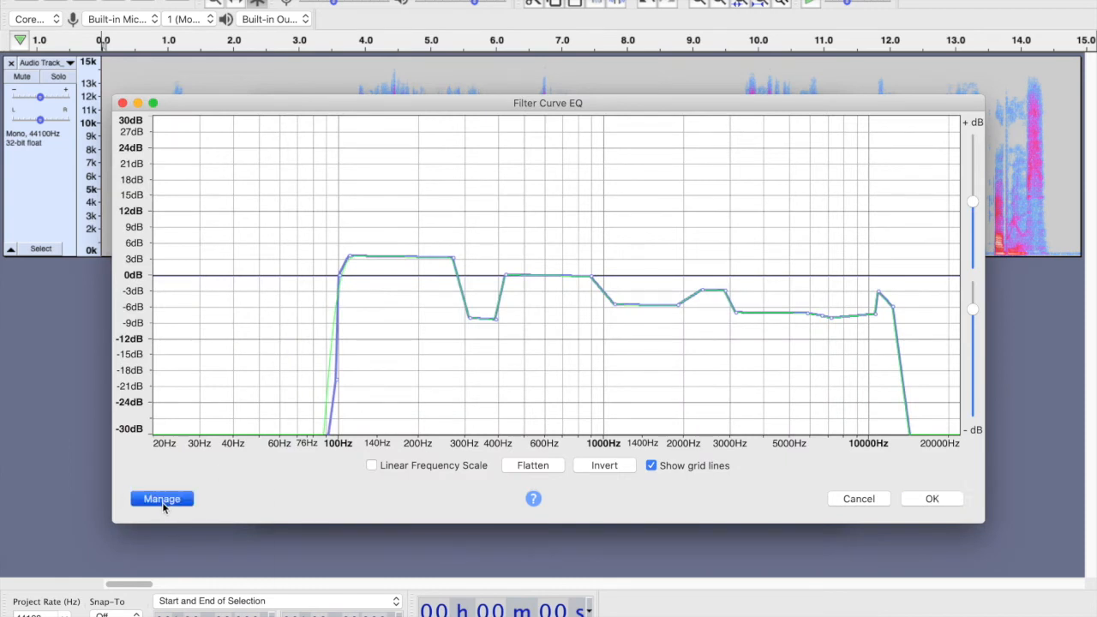
mouse_move(179, 504)
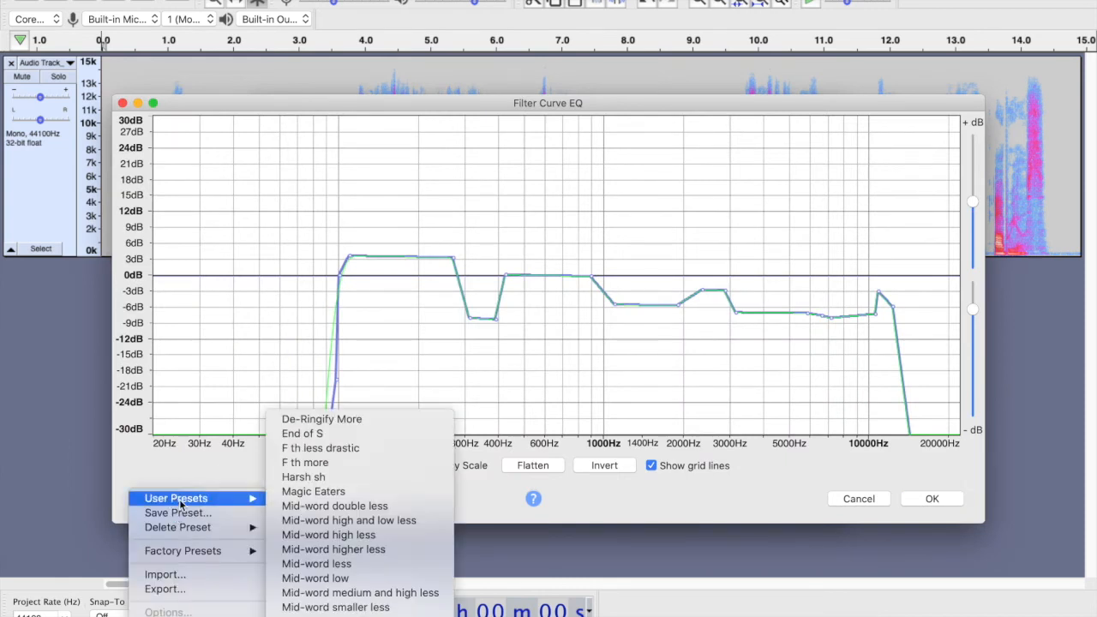
left_click(314, 491)
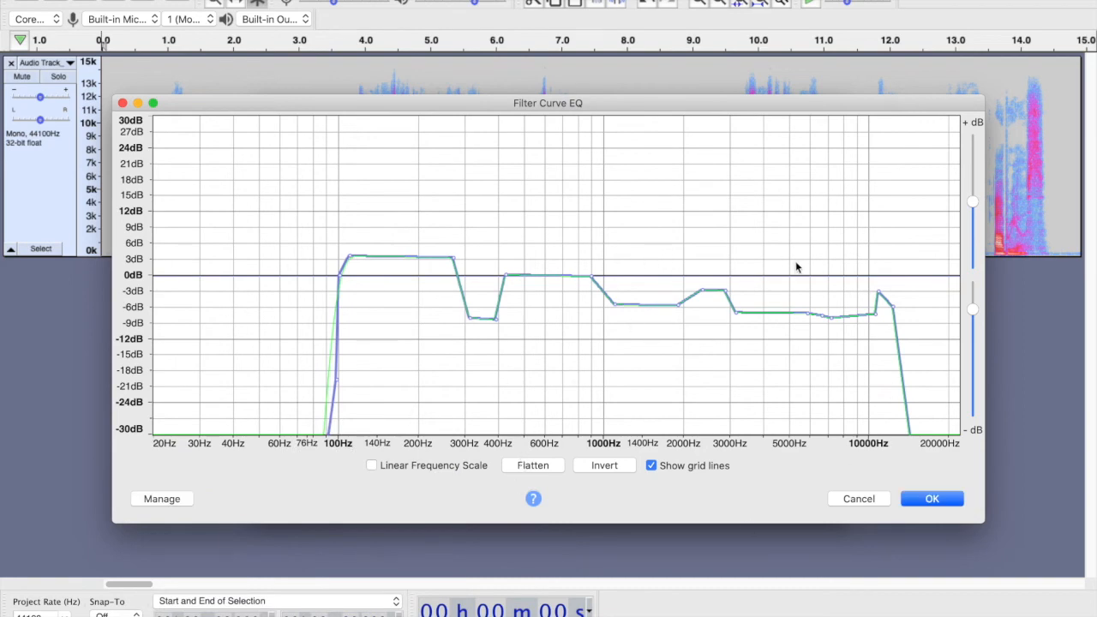
left_click(933, 498)
left_click(789, 499)
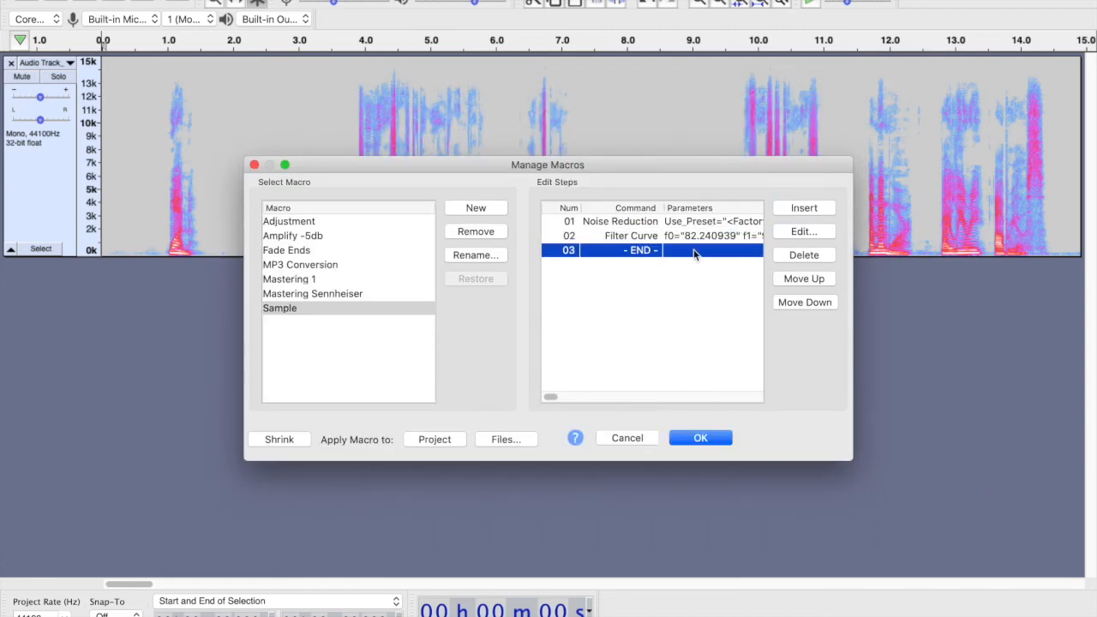
- Insert an RMS Normalize step with a -21 dB target RMS level and stereo channels normalized independently
key("ctrl+Right")
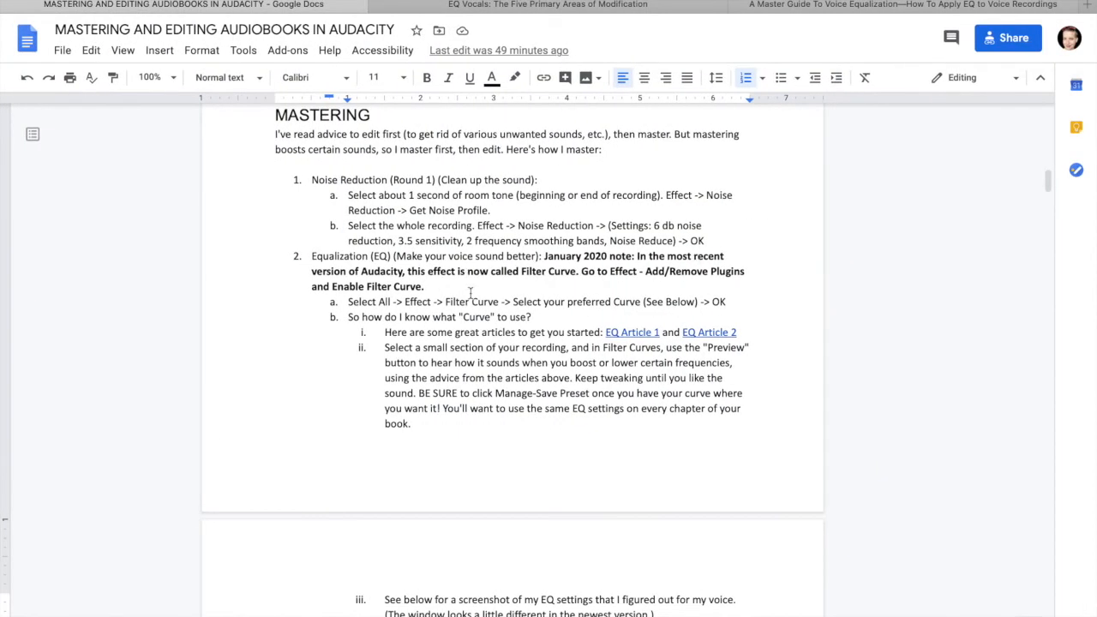
scroll(470, 293, "down", 15)
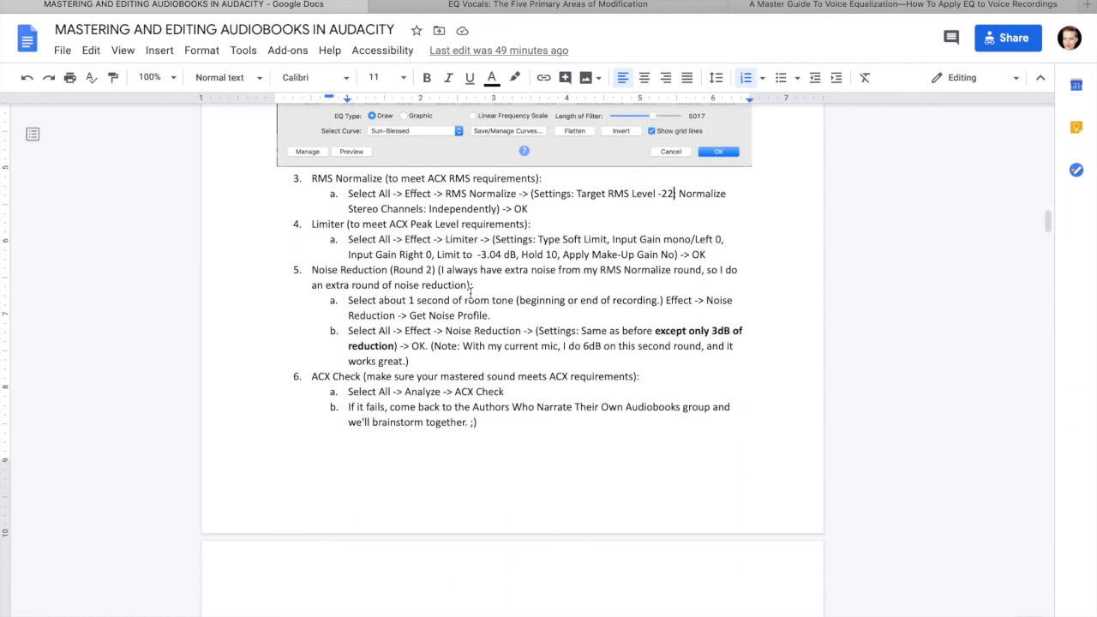
key("ctrl+Left")
left_click(804, 207)
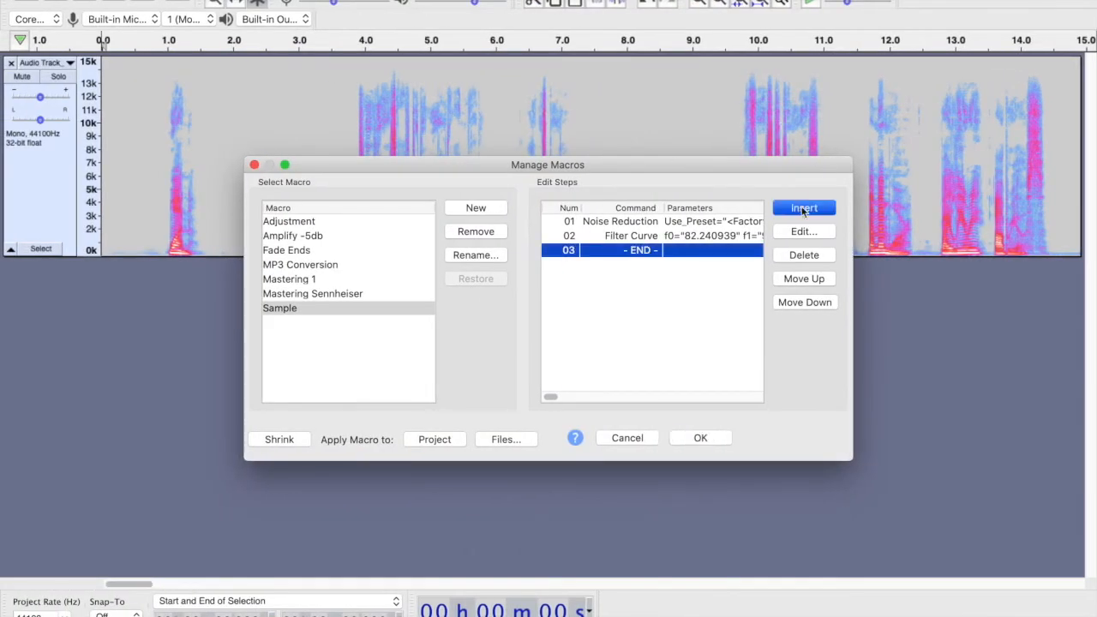
left_click_drag(295, 463, 596, 466)
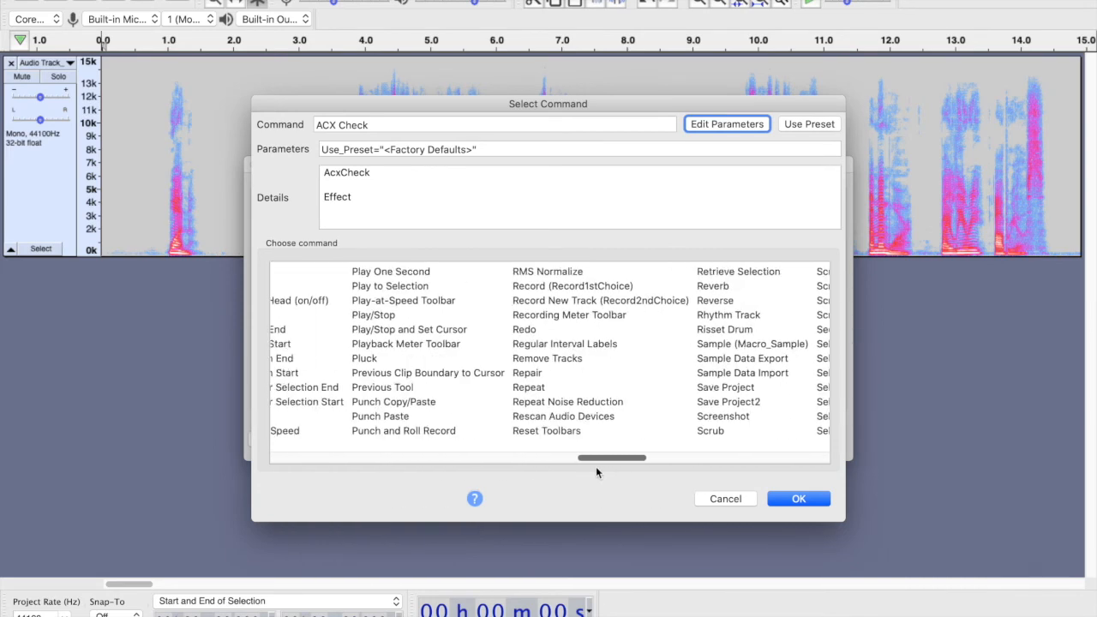
left_click(552, 272)
left_click(719, 125)
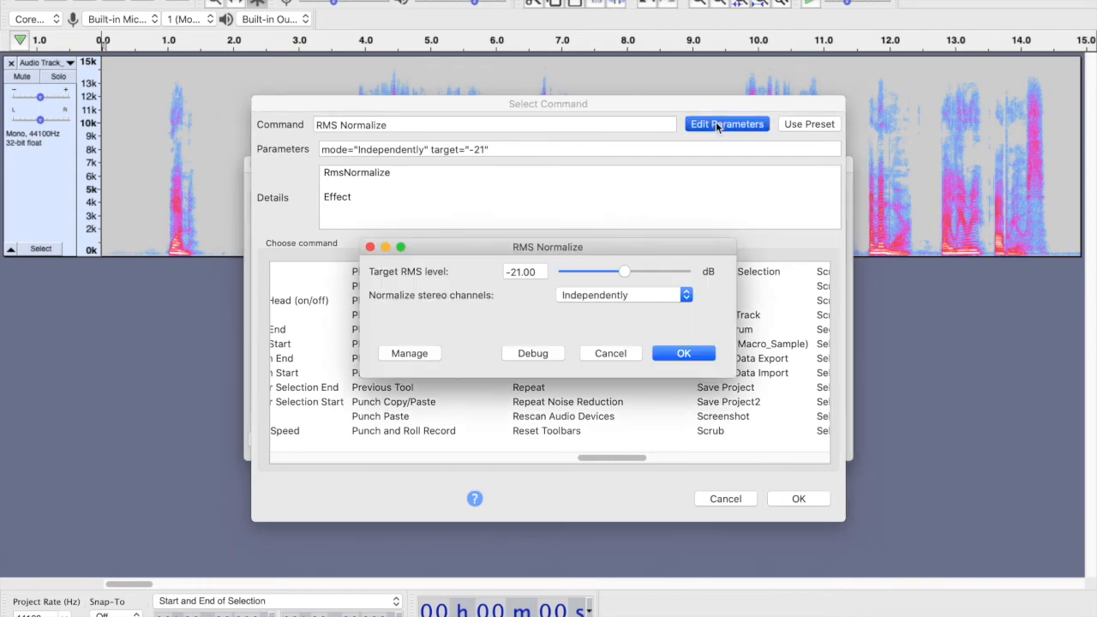
left_click(685, 353)
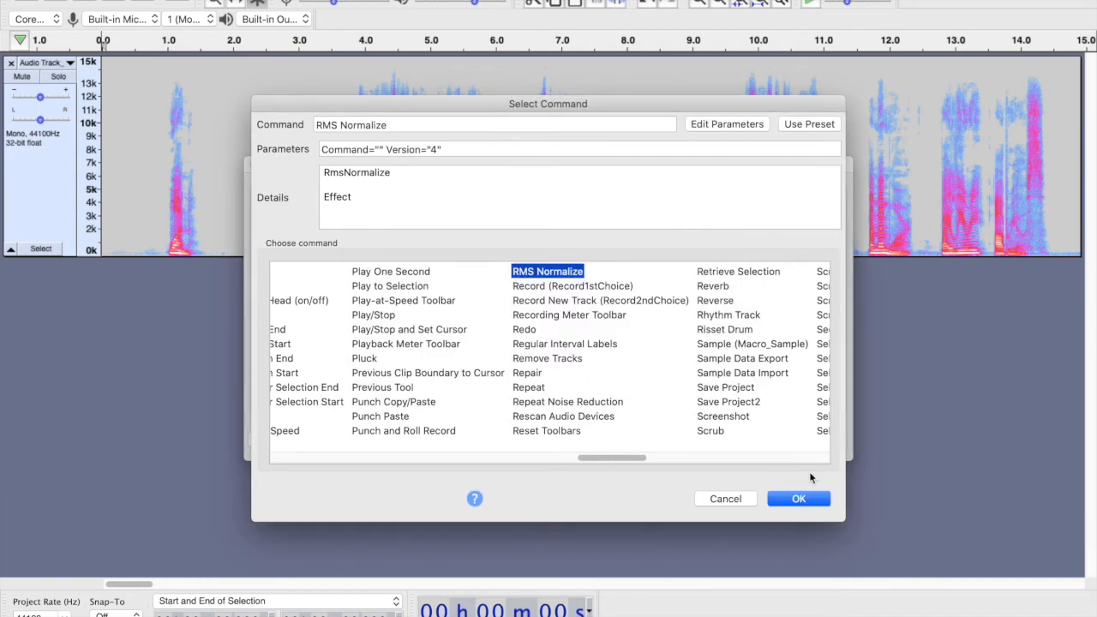
left_click(791, 500)
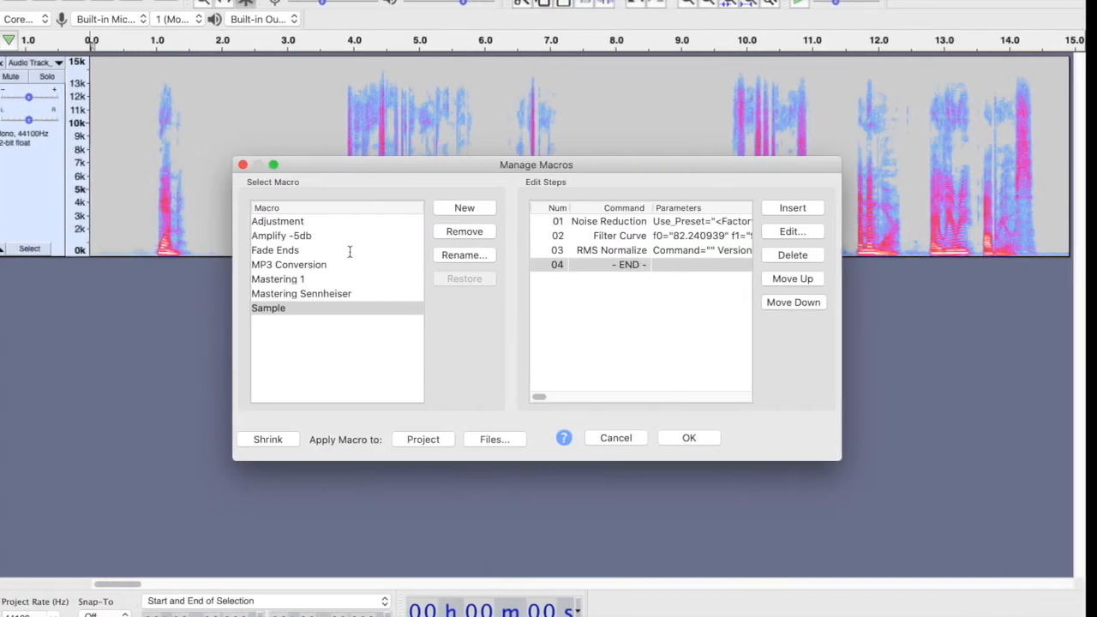
- Insert a Limiter step into the macro after RMS Normalize
left_click(810, 210)
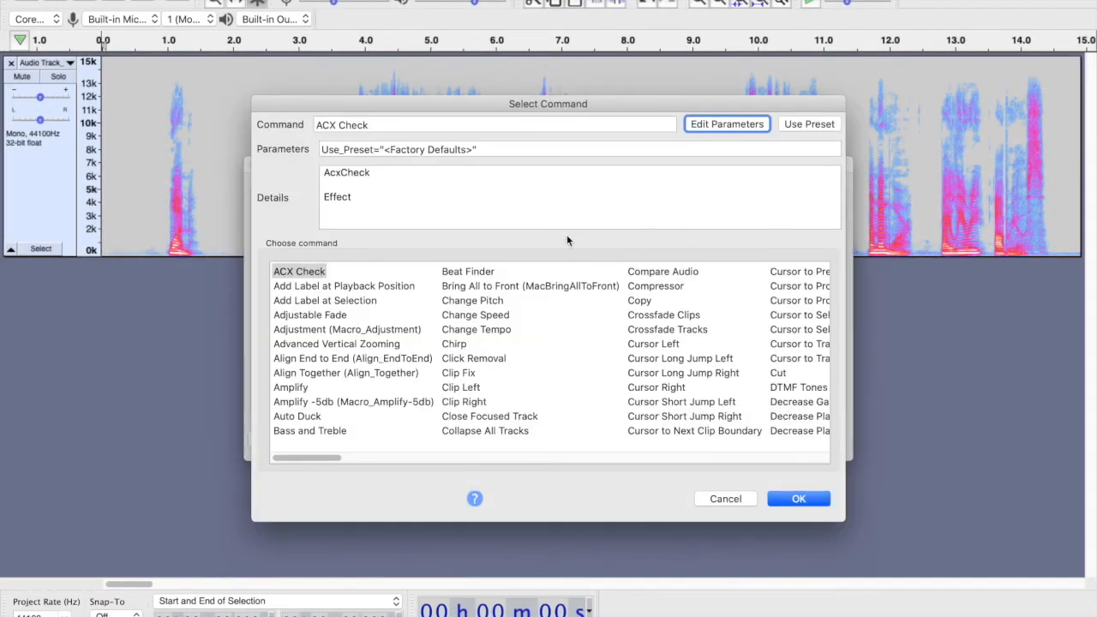
left_click(450, 125)
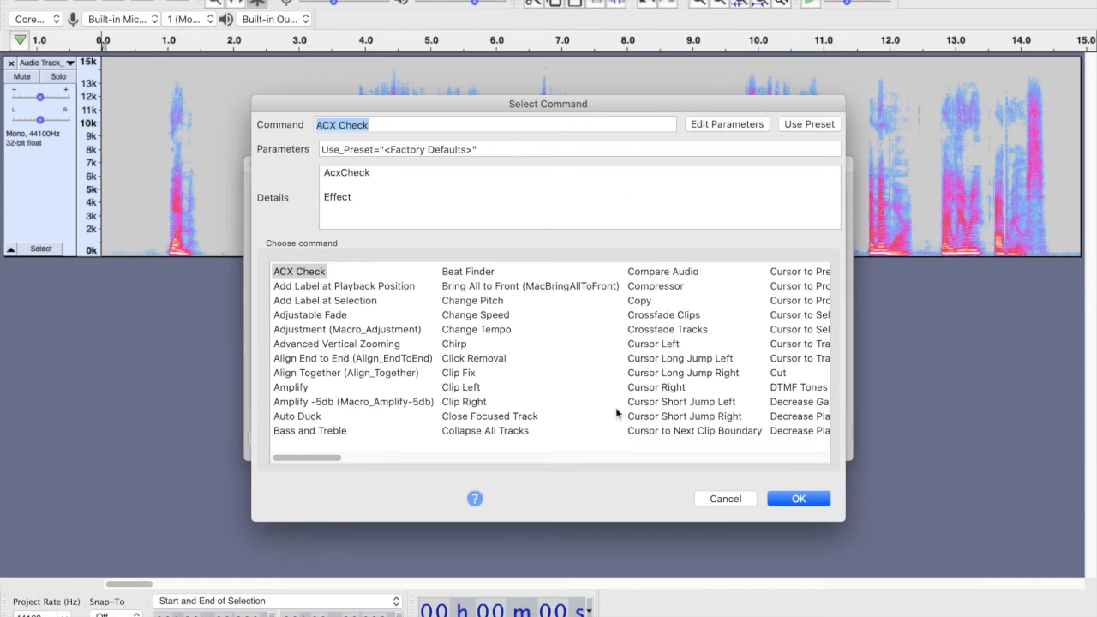
scroll(617, 414, "right", 5)
scroll(583, 415, "right", 10)
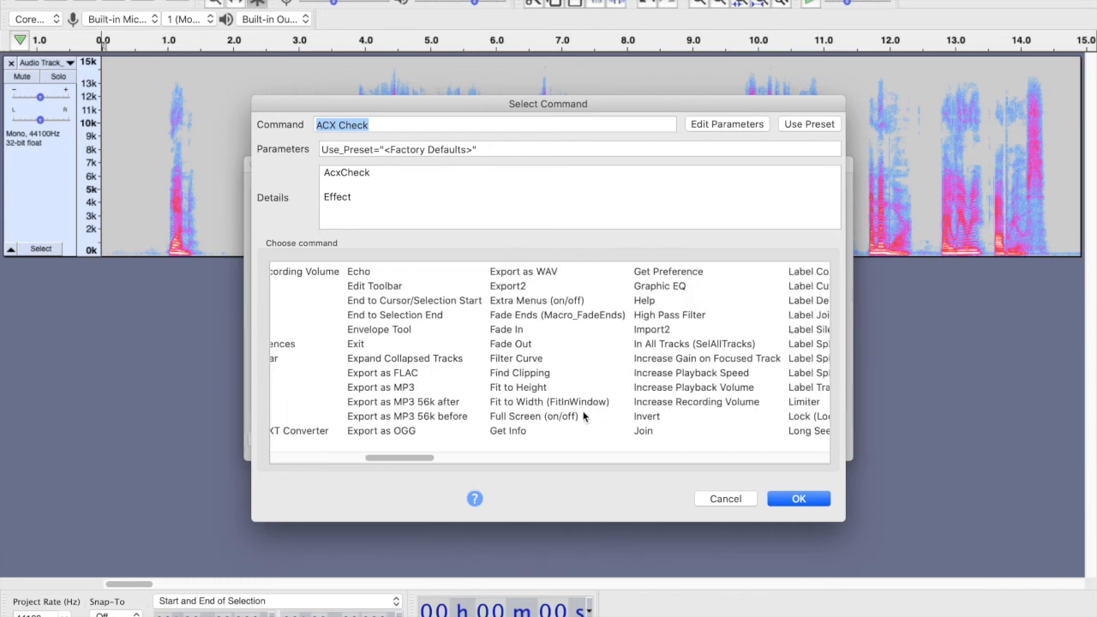
scroll(583, 415, "right", 3)
left_click(425, 403)
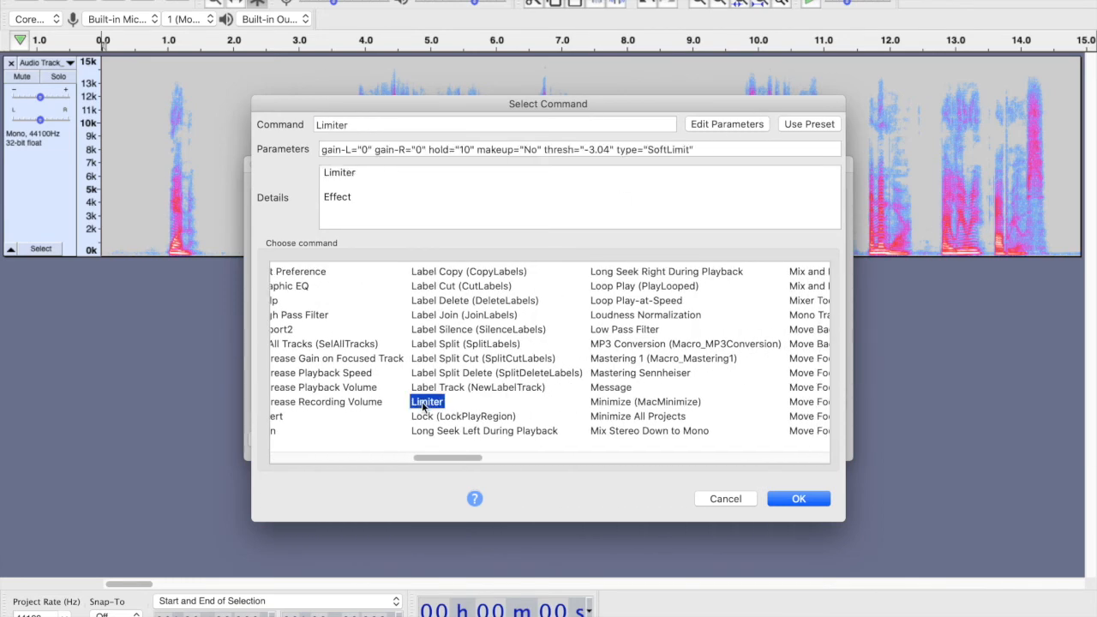
left_click(800, 499)
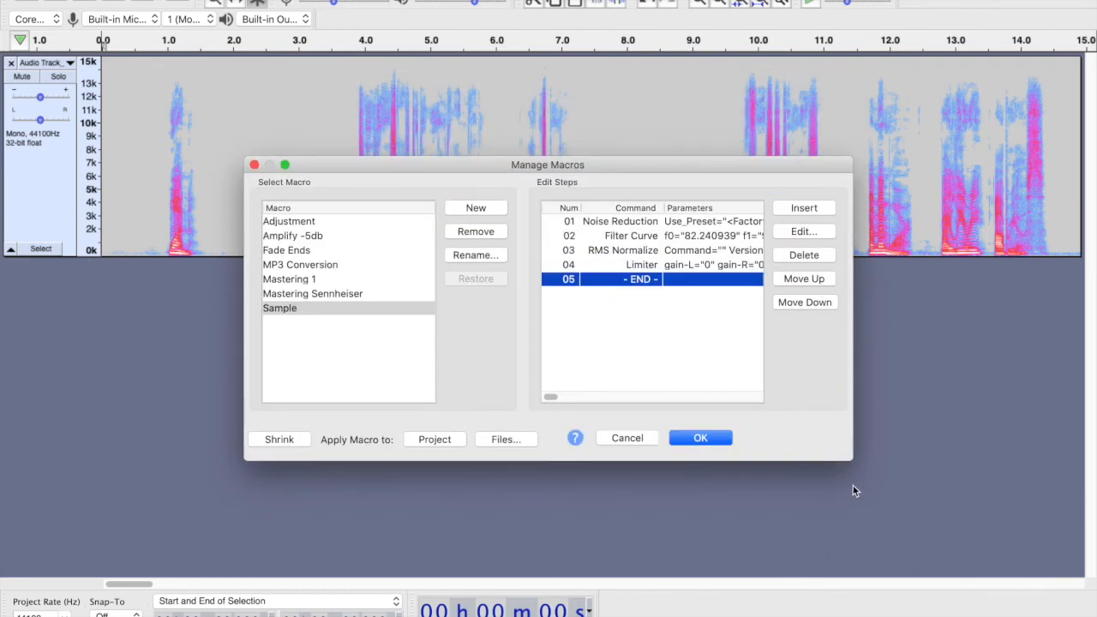
- Append a second Noise Reduction step to the macro and close Manage Macros
key("ctrl+Right")
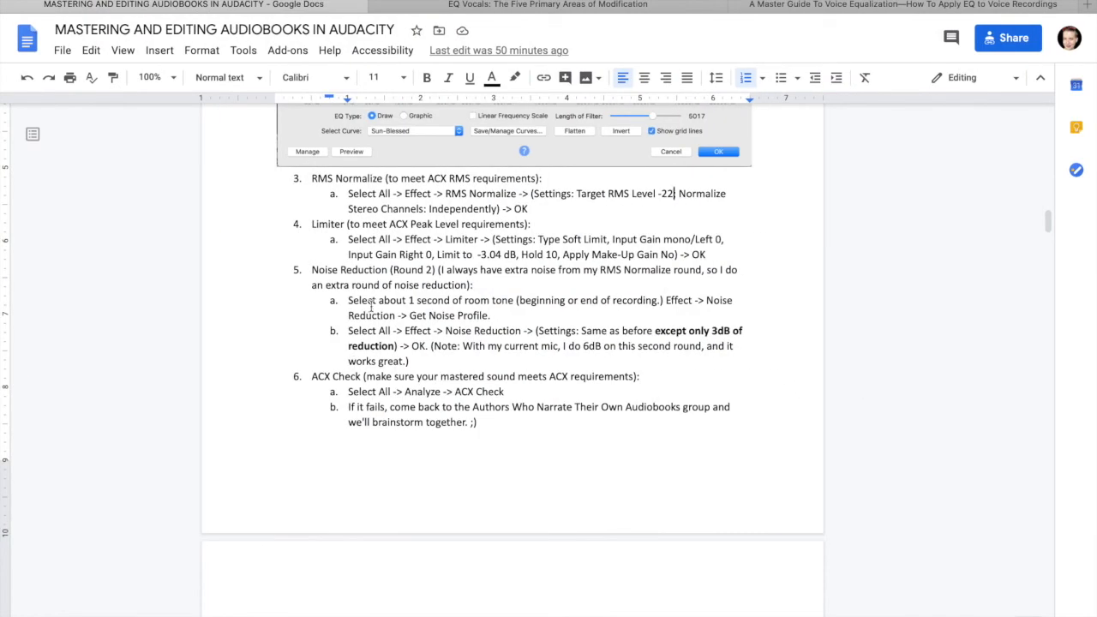
key("ctrl+Left")
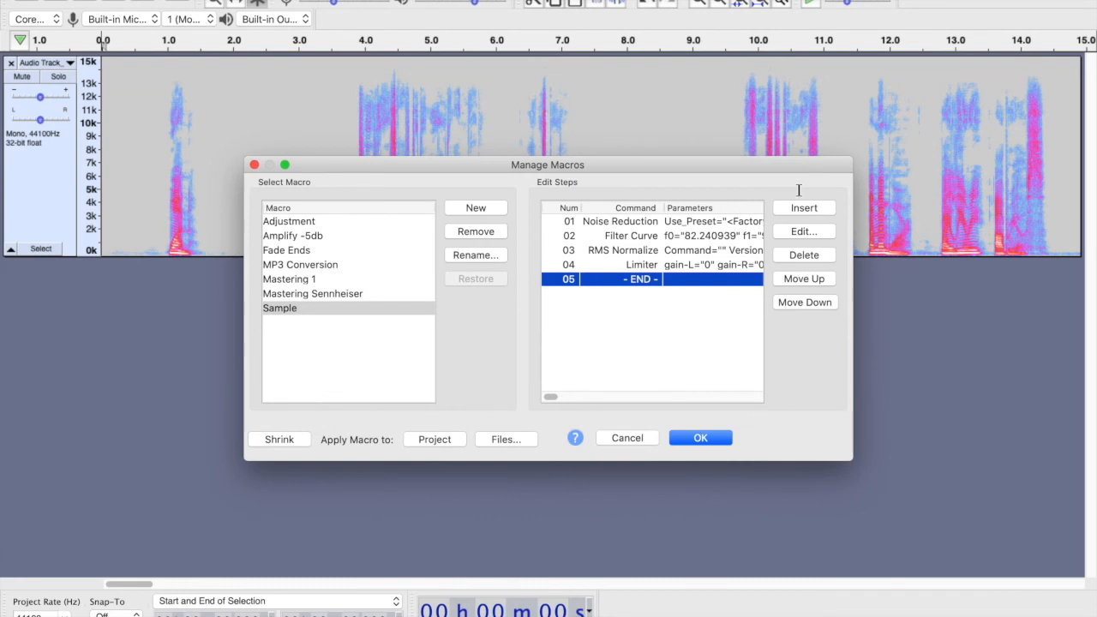
left_click(805, 208)
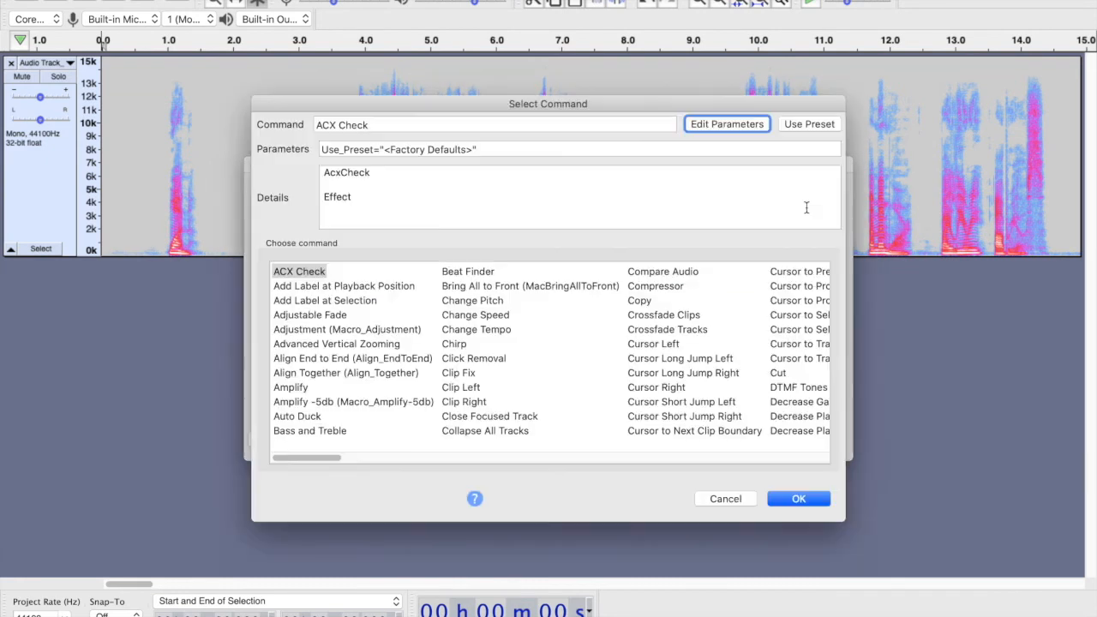
left_click(496, 125)
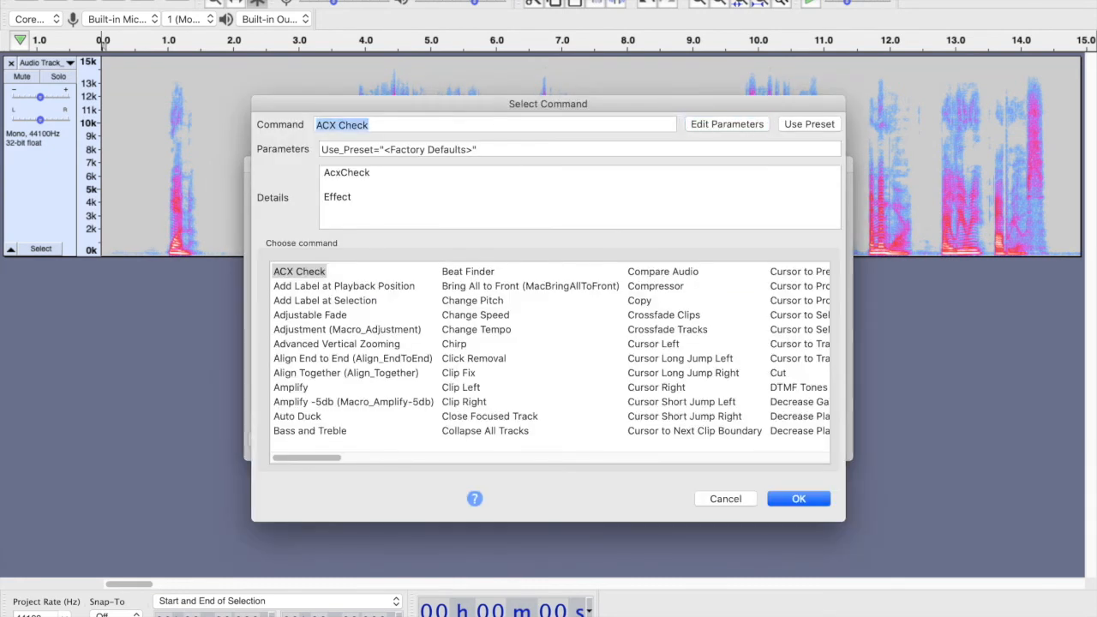
scroll(345, 465, "right", 15)
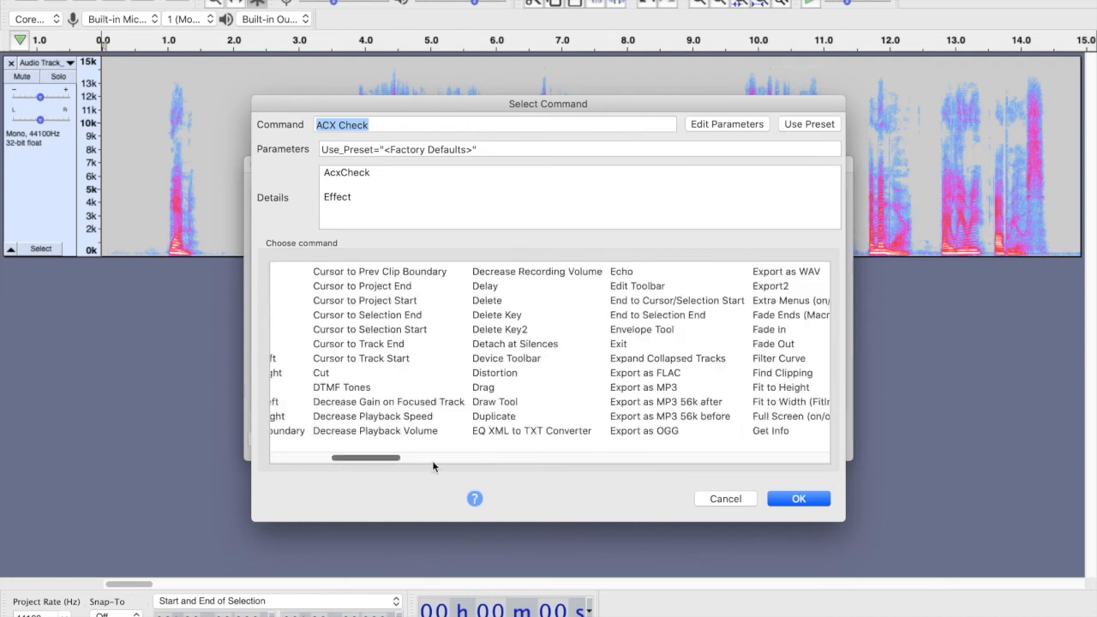
scroll(527, 464, "right", 4)
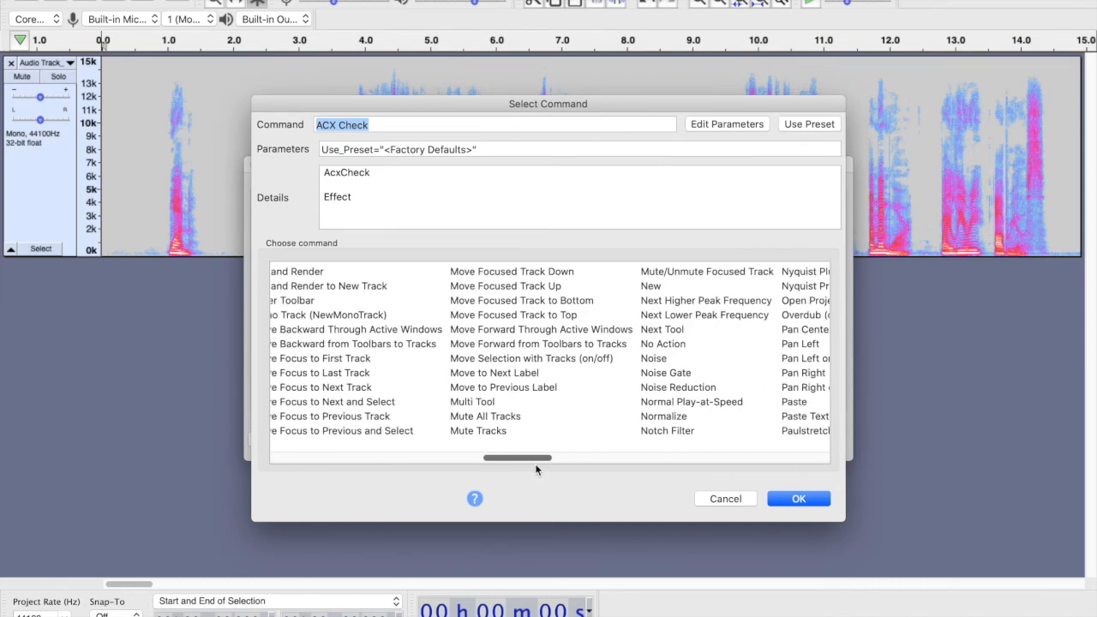
left_click(657, 388)
left_click(796, 499)
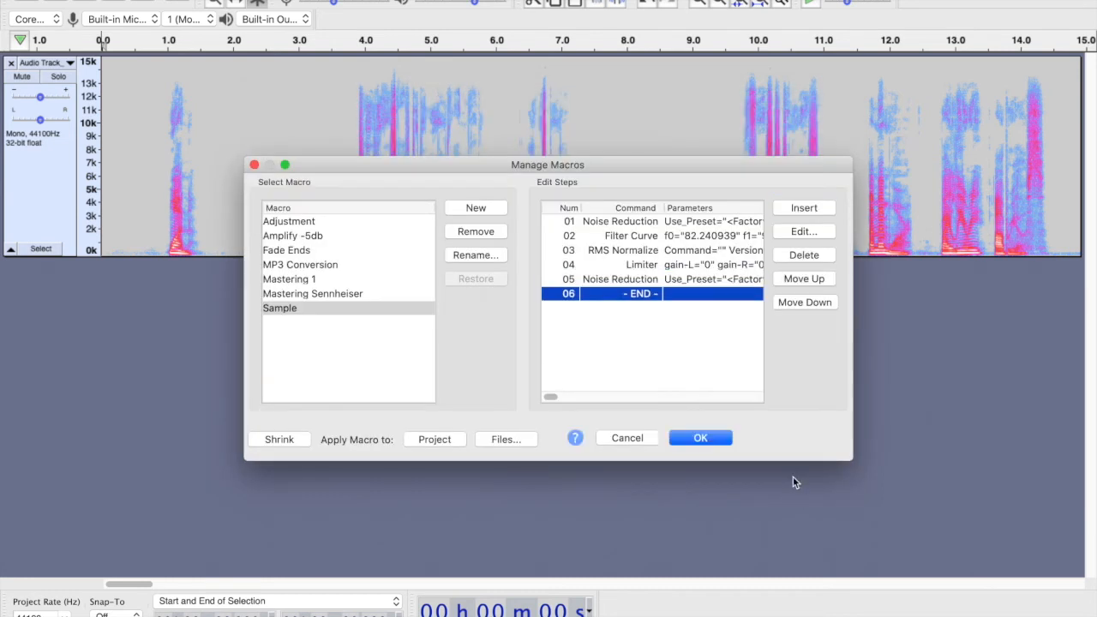
left_click(689, 279)
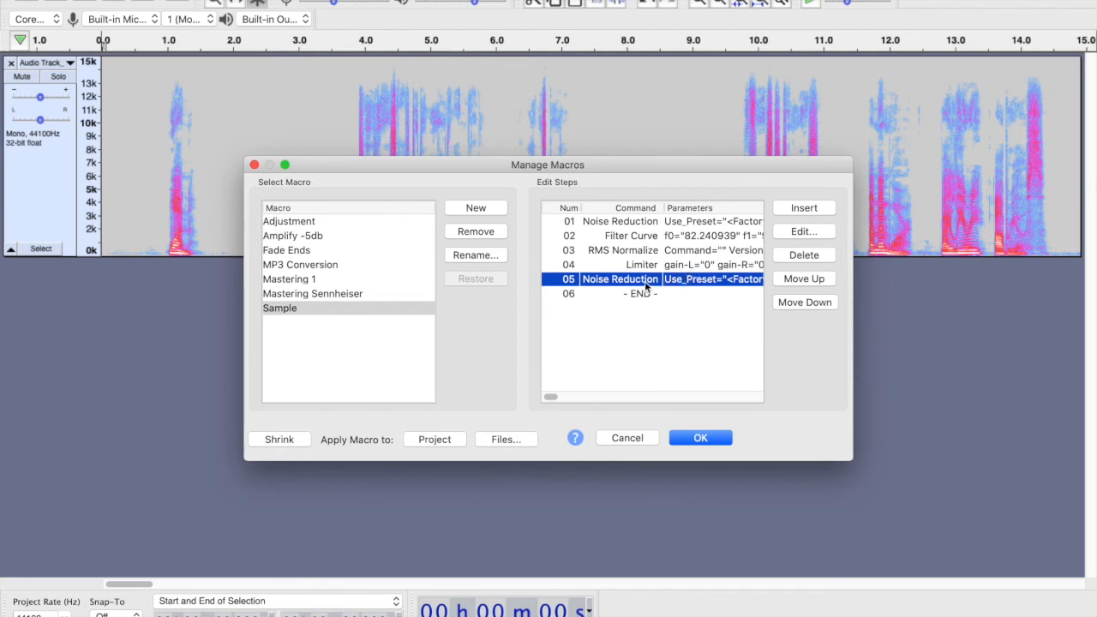
left_click(700, 438)
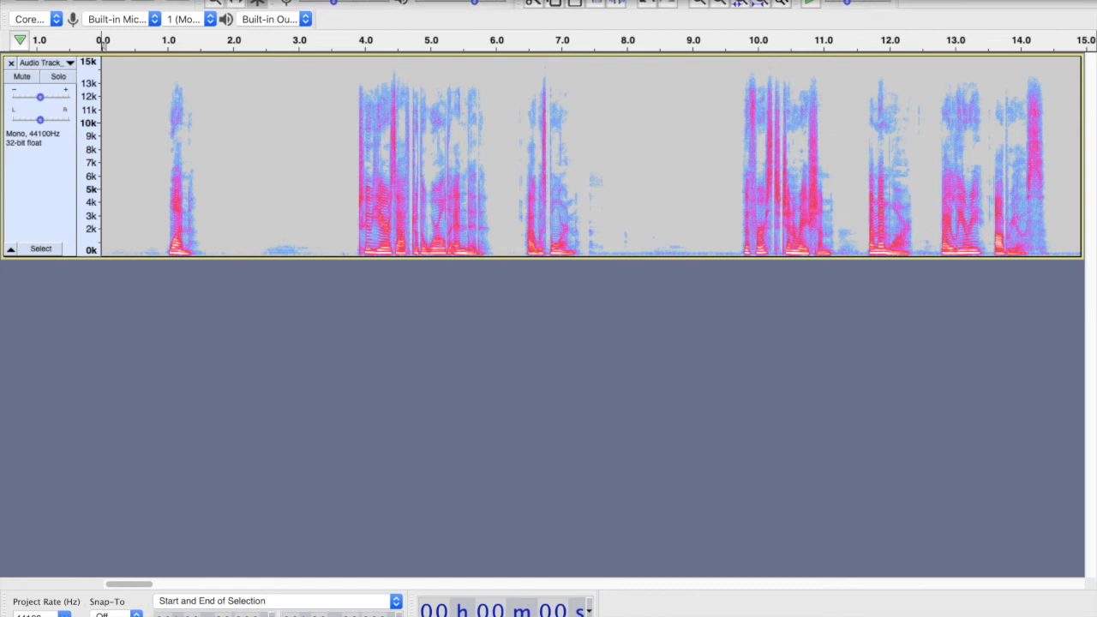
left_click(109, 0)
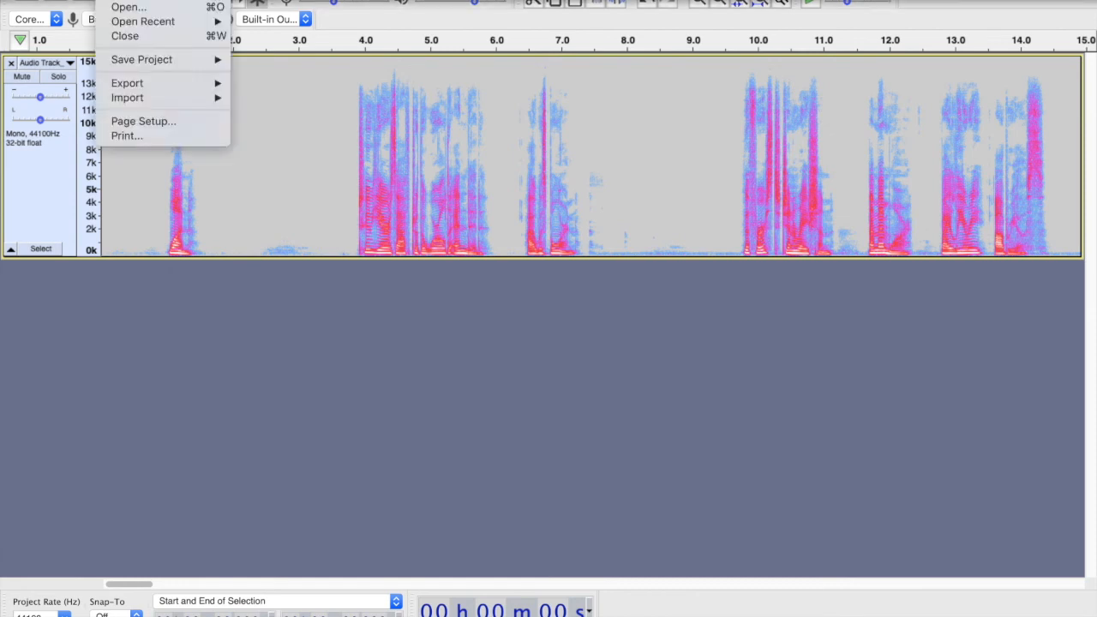
key("Escape")
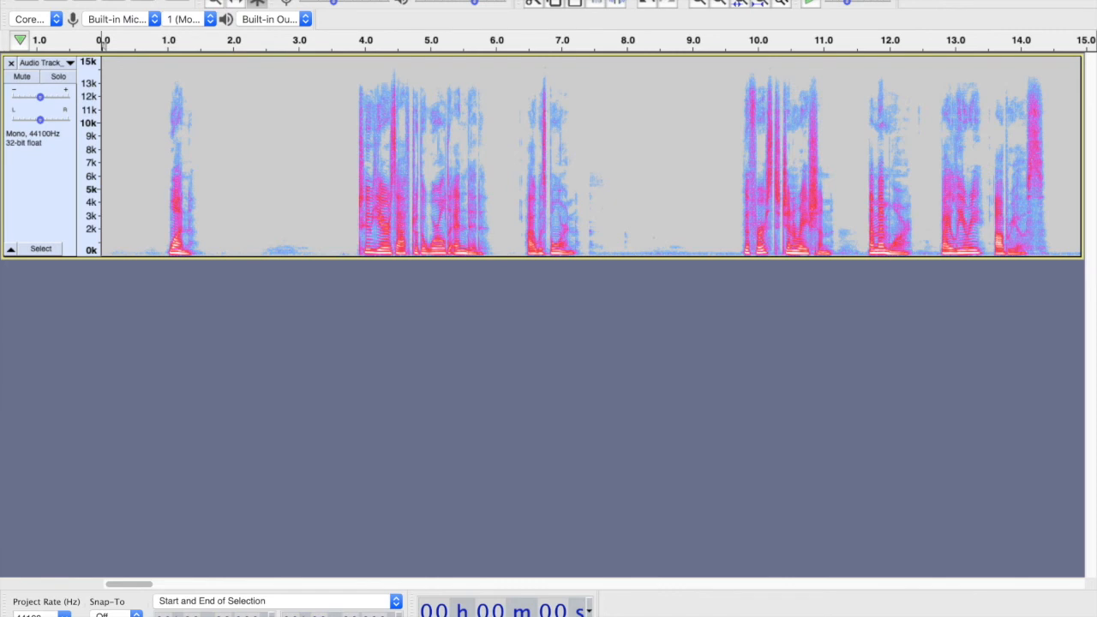
left_click(109, 0)
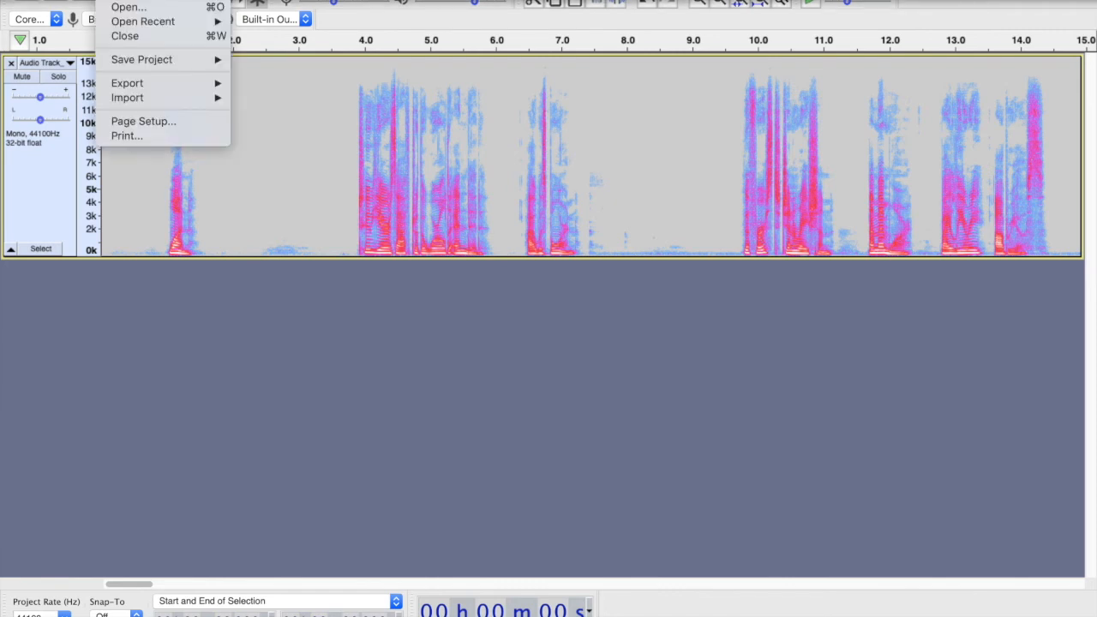
- Save the current project
key("Escape")
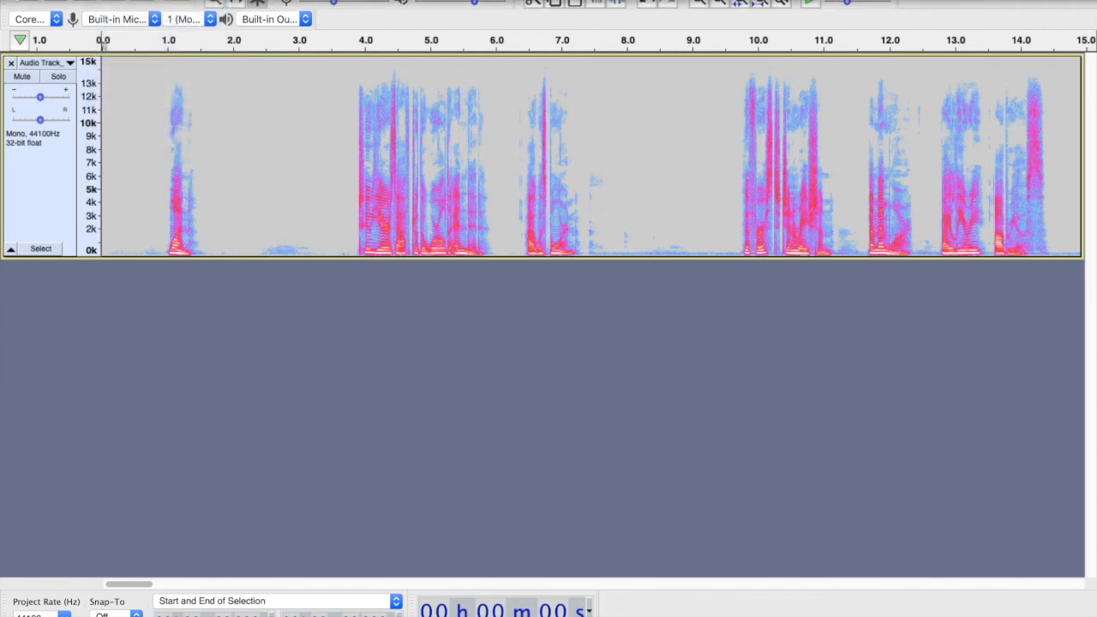
left_click(110, 0)
mouse_move(137, 60)
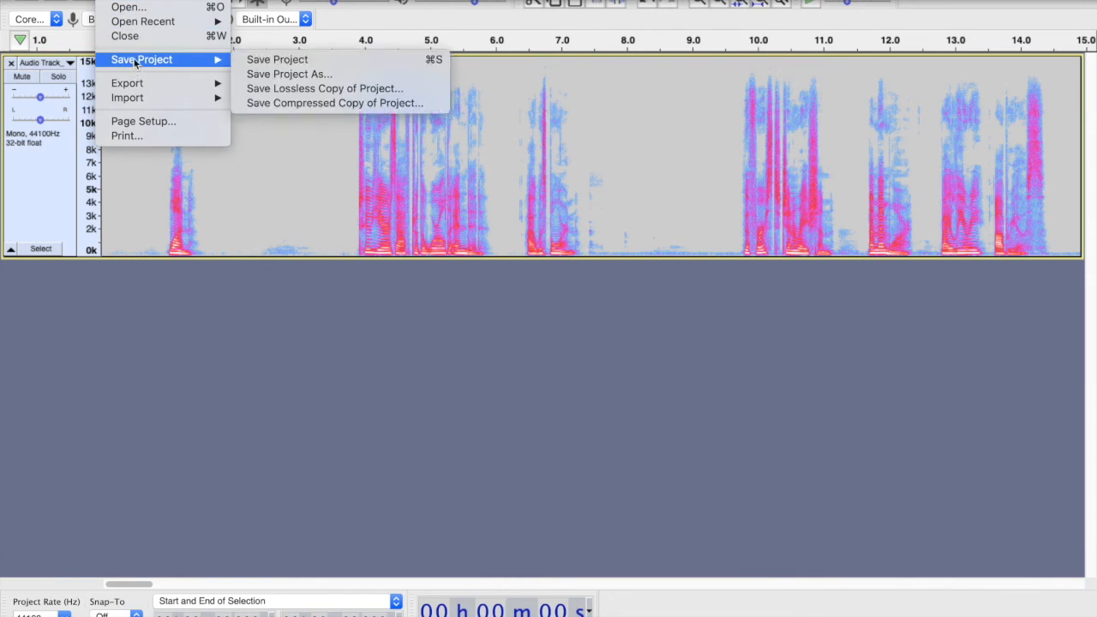
left_click(258, 60)
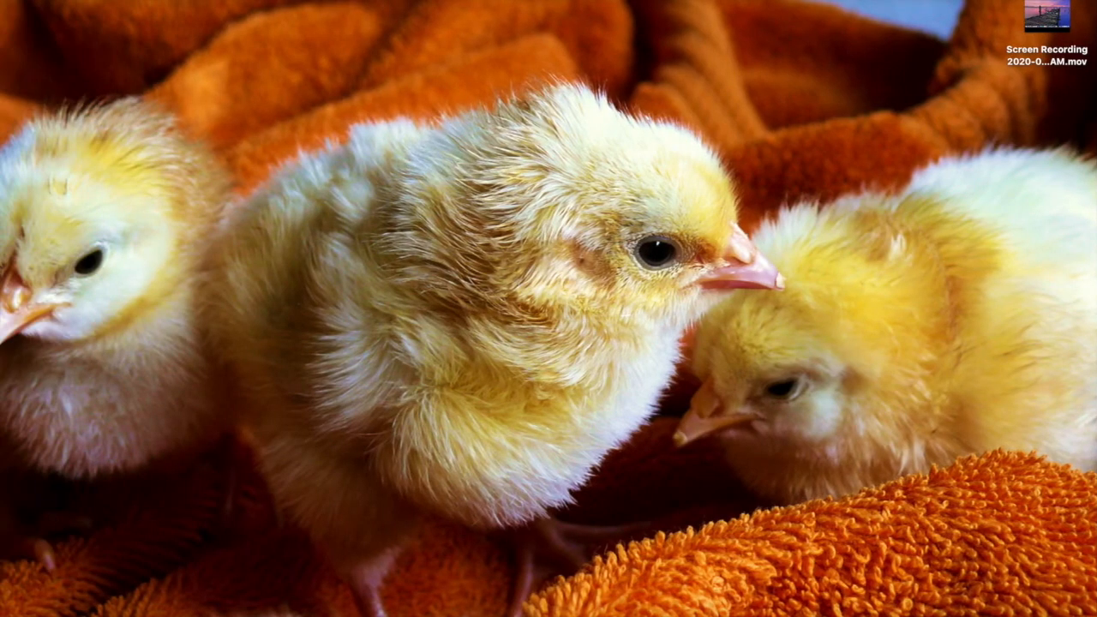
- Open the recent sample.aup project from the TVE Recordings folder
left_click(128, 0)
mouse_move(135, 23)
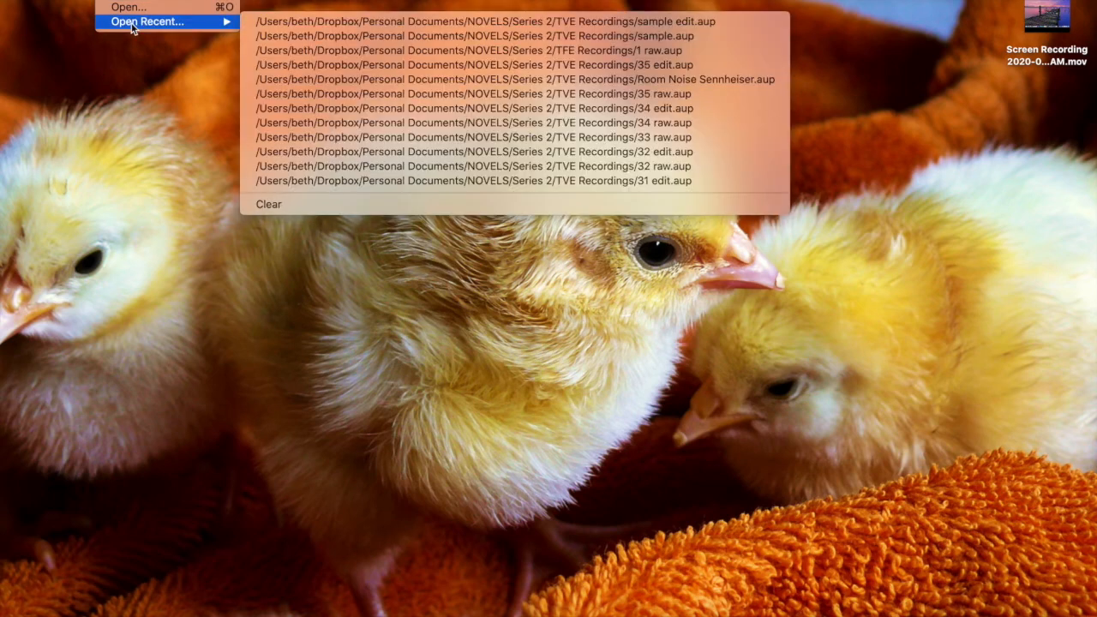
left_click(304, 38)
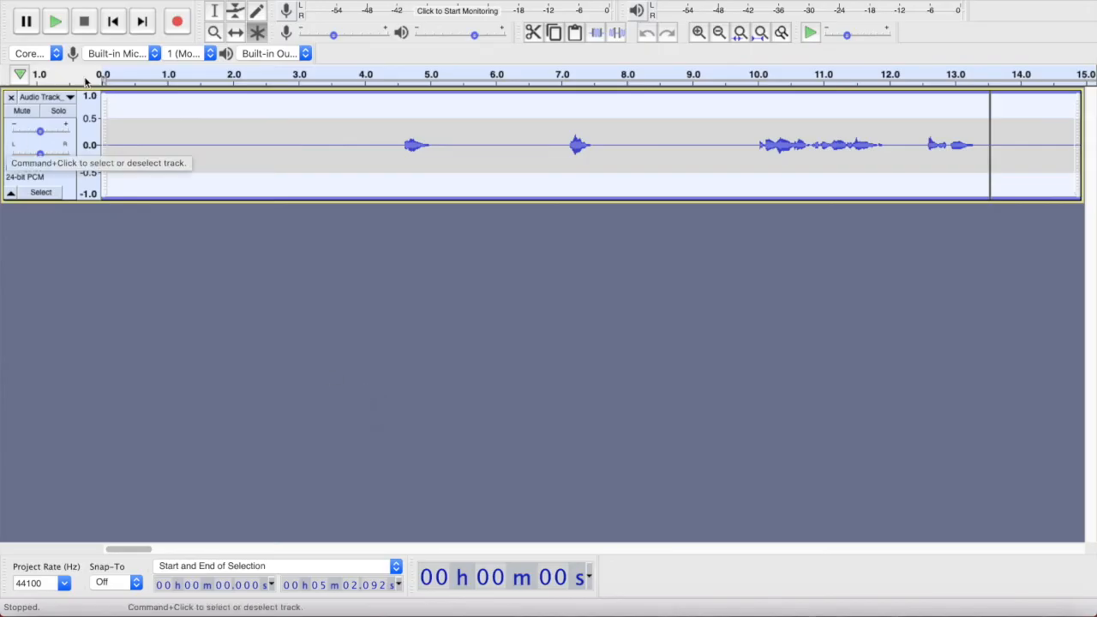
- Switch the track to spectrogram view and make the track taller
left_click(69, 100)
left_click(60, 233)
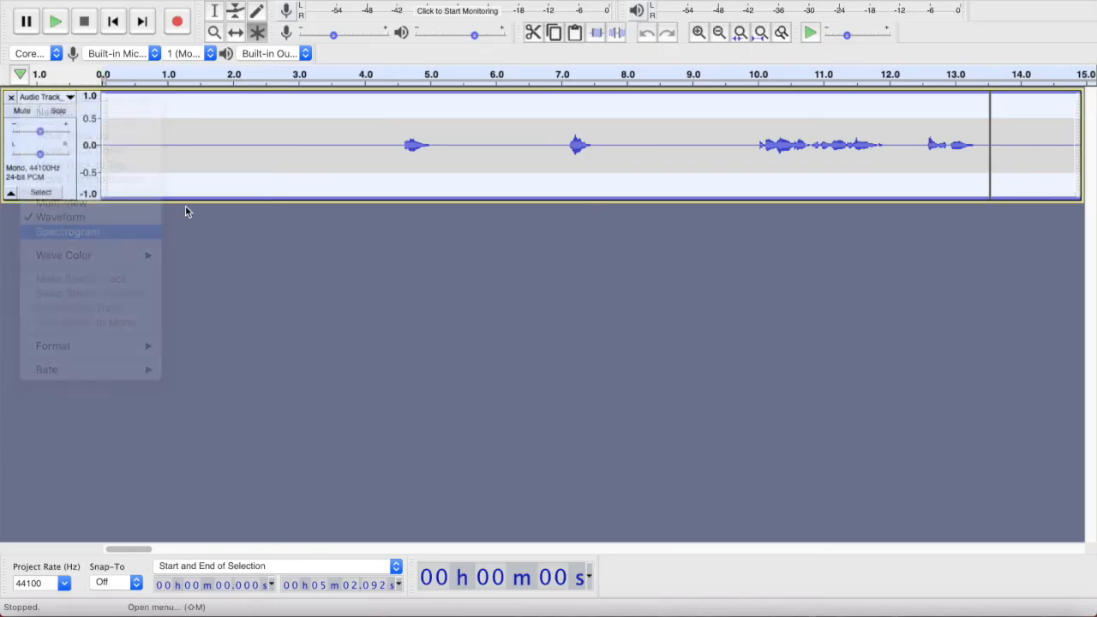
left_click(192, 198)
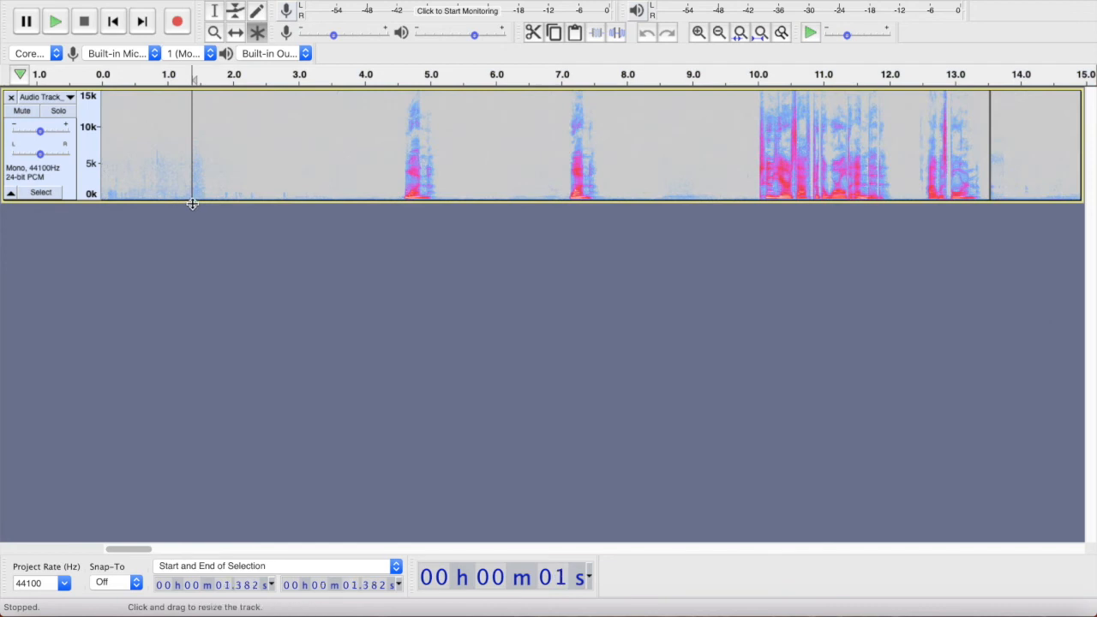
left_click_drag(192, 200, 198, 280)
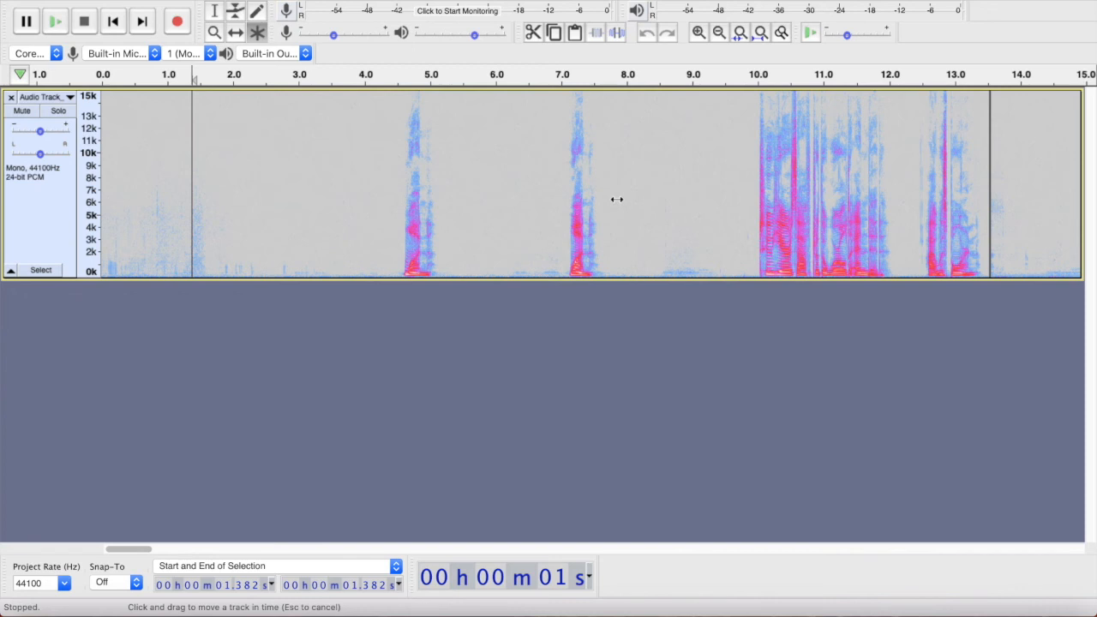
- Try to assign the Cmd+8 keyboard shortcut to Apply Macro - Sample in the keyboard preferences
key("super+comma")
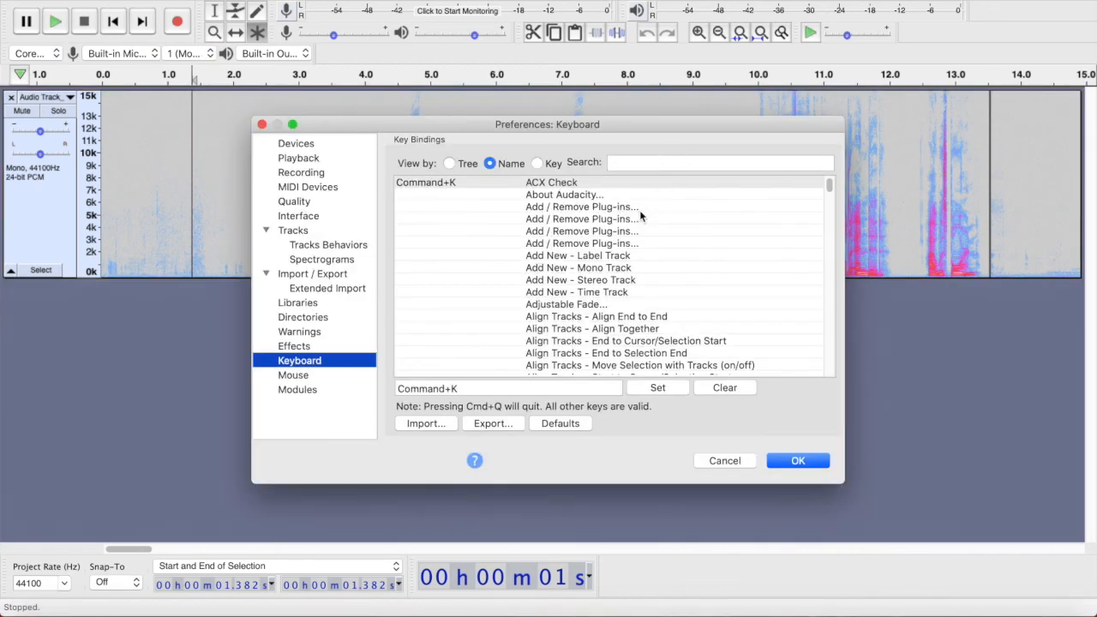
left_click(628, 162)
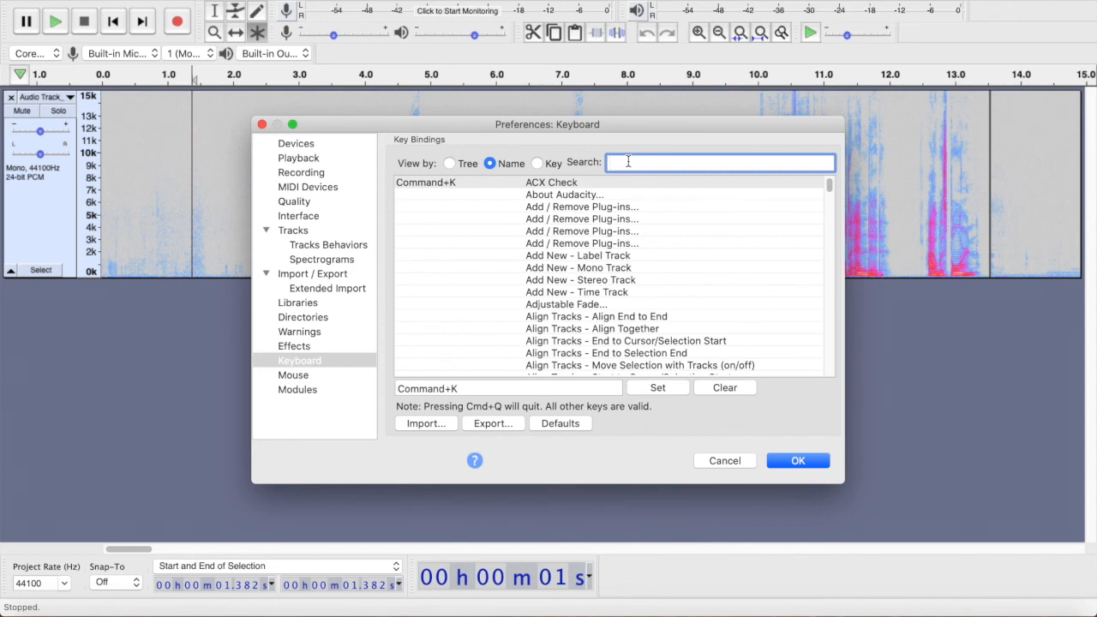
type("sample")
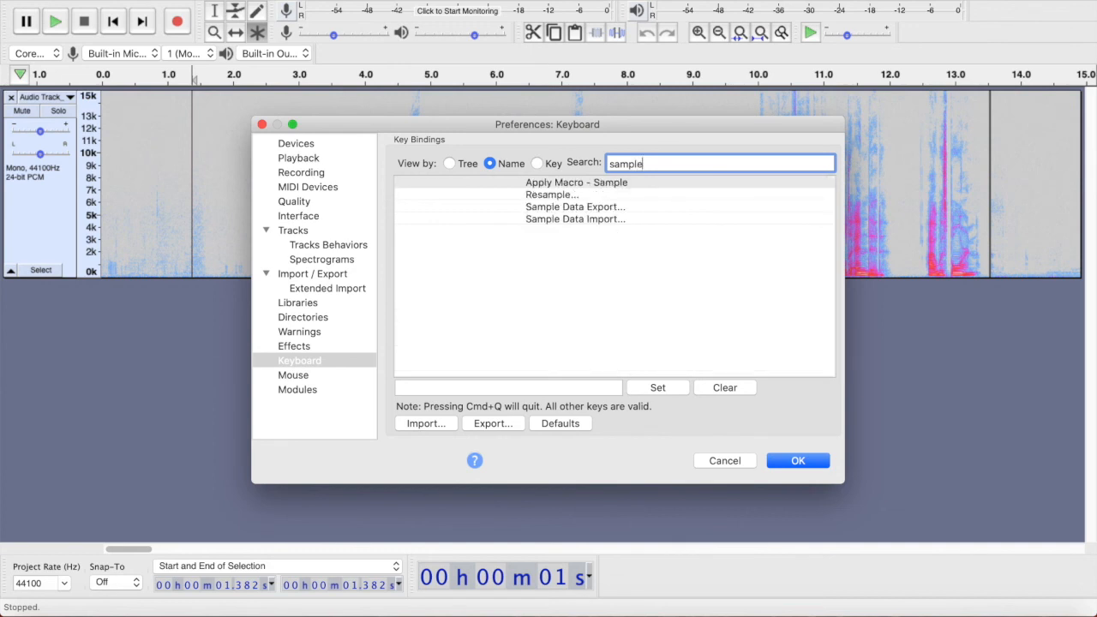
left_click(566, 184)
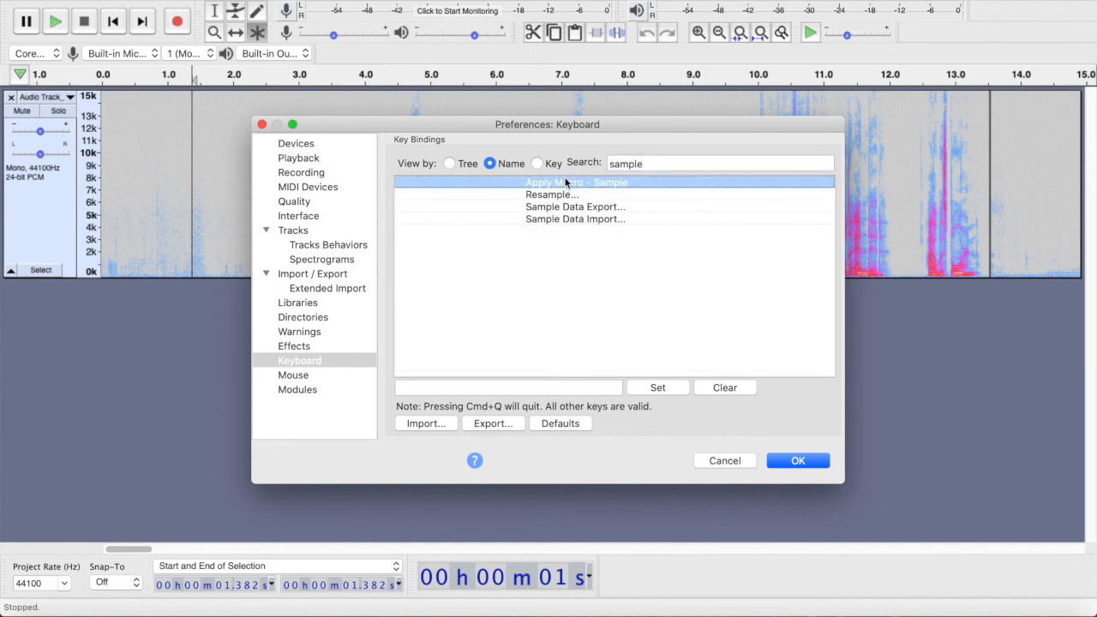
left_click(446, 390)
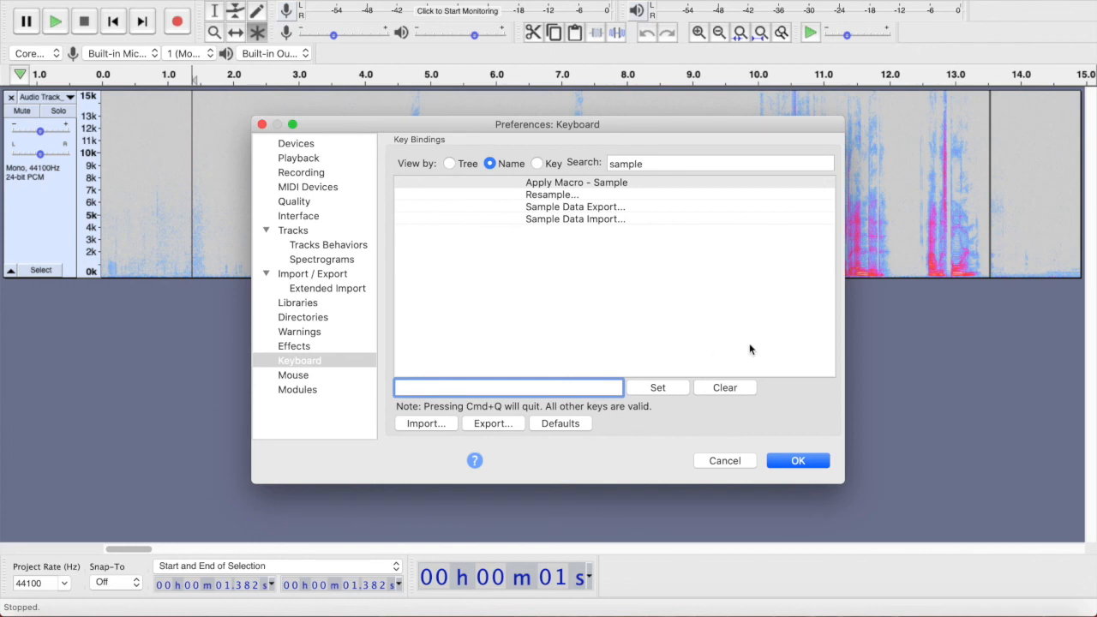
key("super+8")
left_click(704, 463)
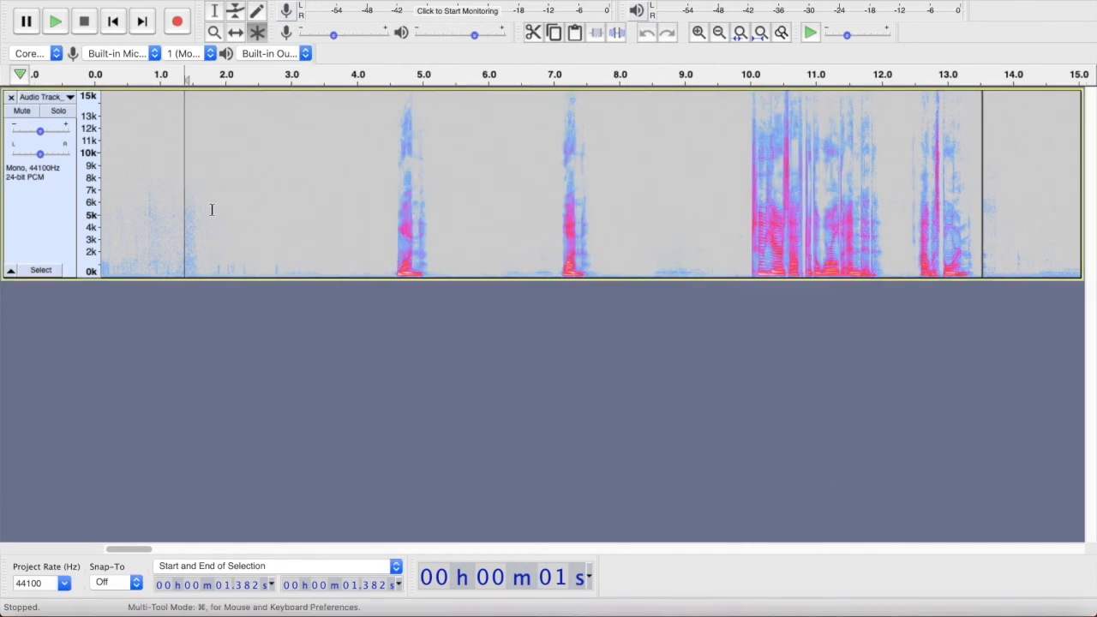
- Select the quiet stretch from about 2.1 to 4.3 s and repeat the last effect on it
left_click_drag(212, 210, 335, 214)
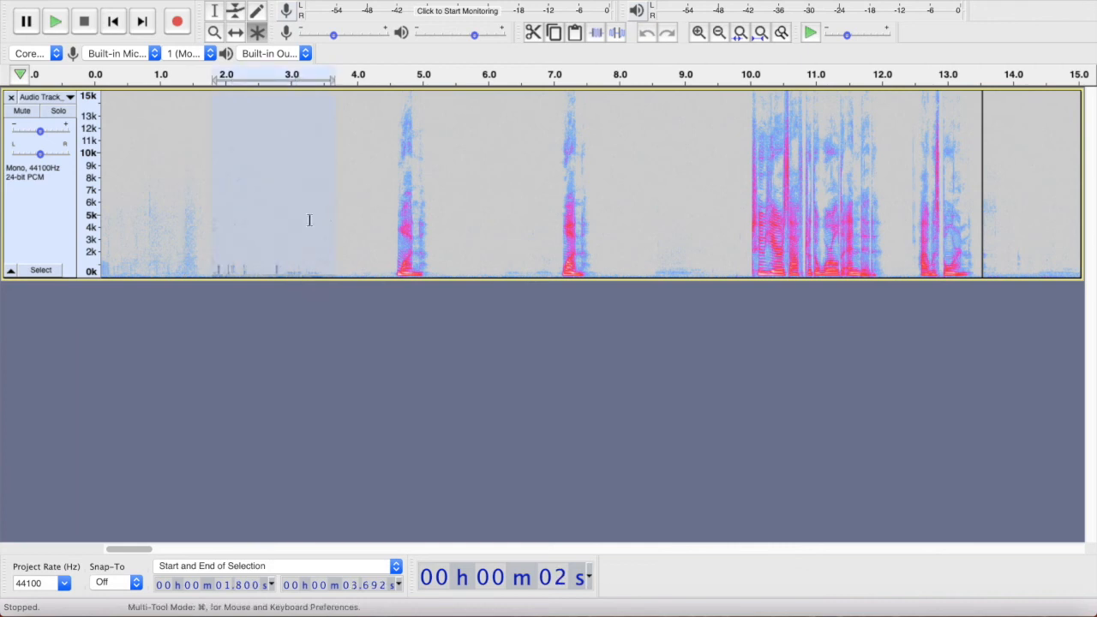
left_click_drag(234, 220, 373, 225)
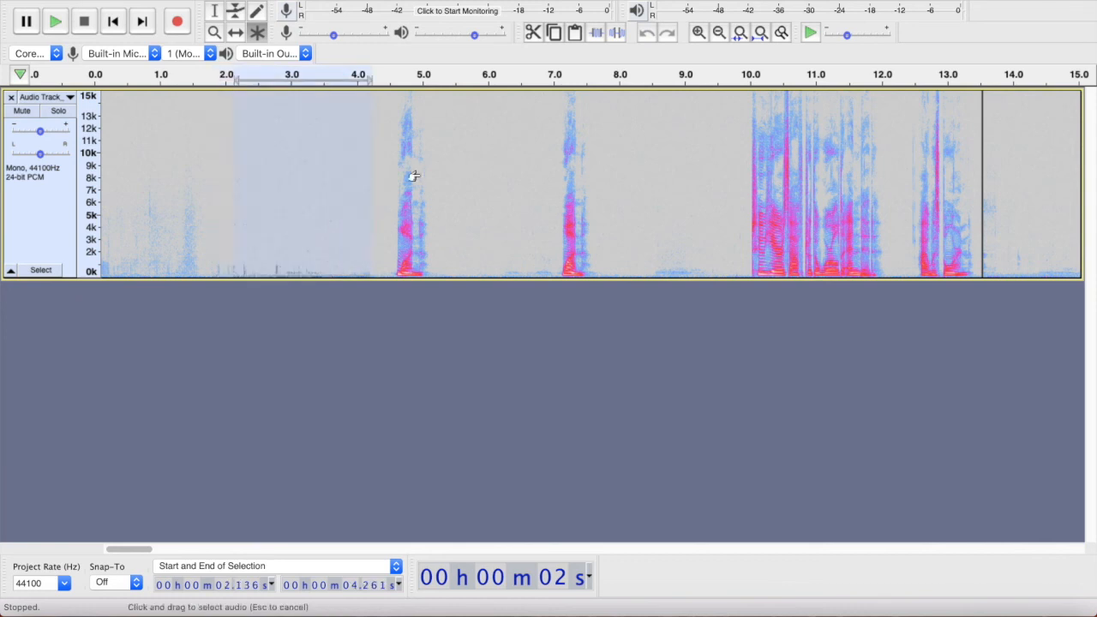
key("super+r")
left_click(534, 226)
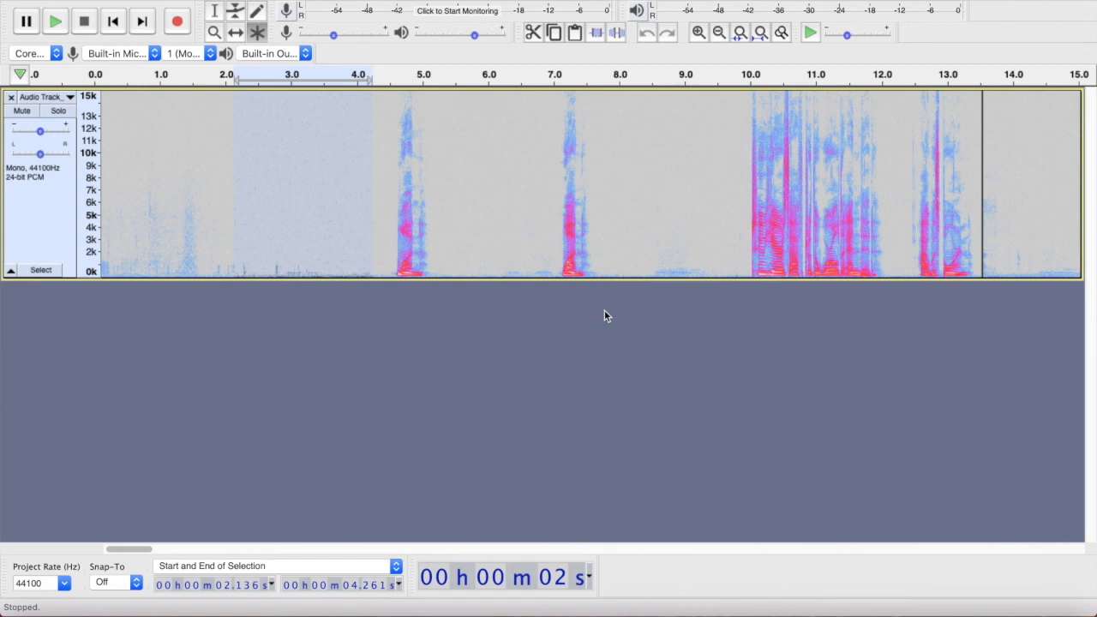
left_click(281, 346)
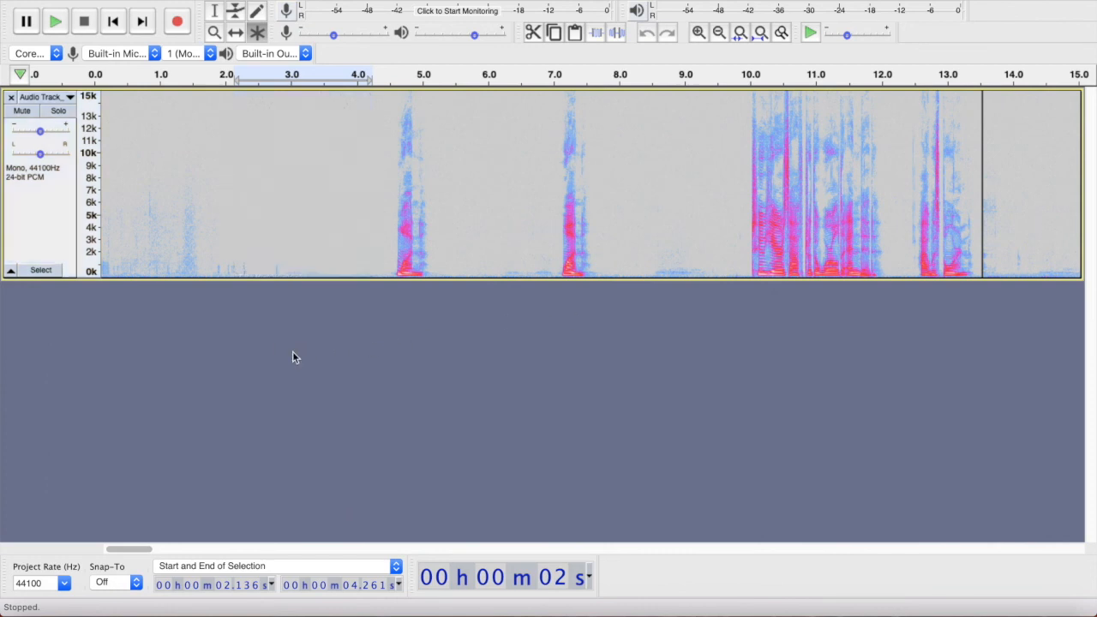
- Select the whole track and apply the Sample macro to it
left_click(41, 209)
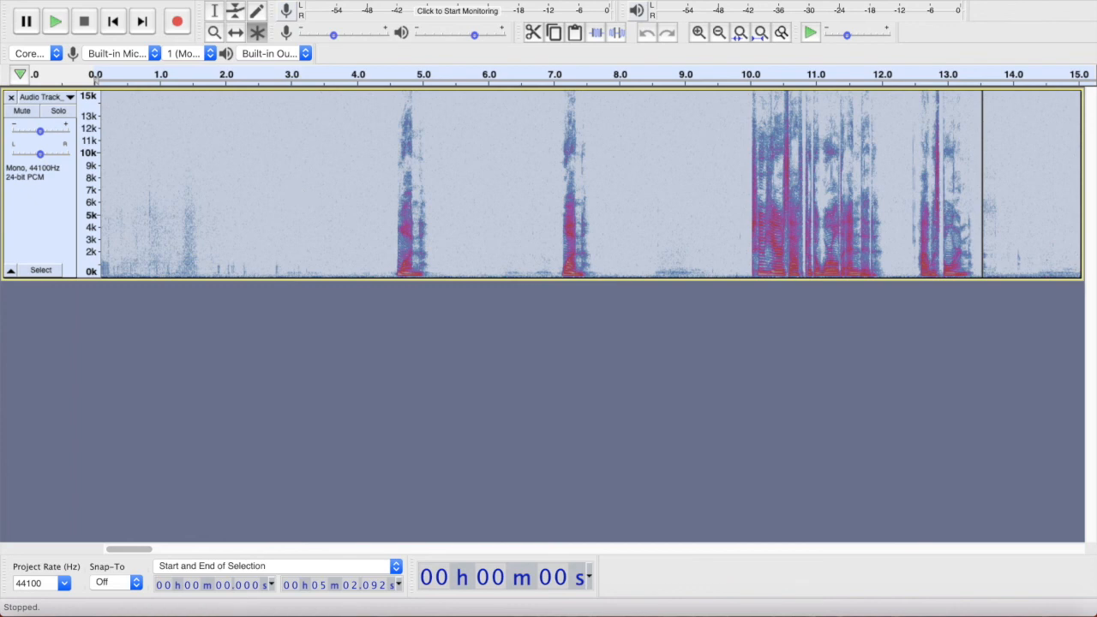
left_click(524, 1)
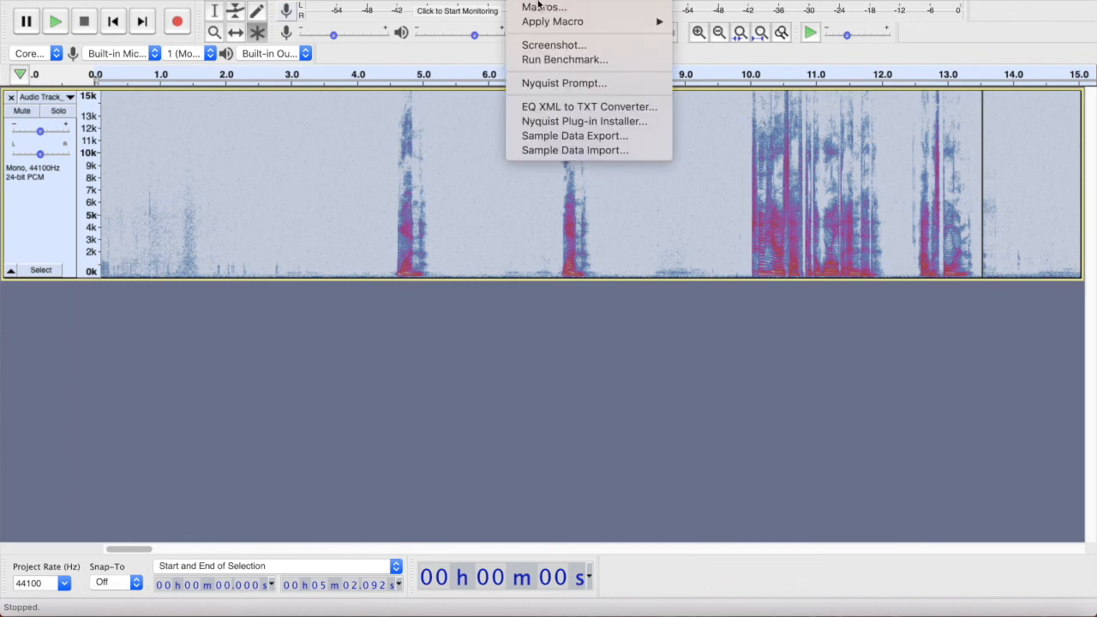
mouse_move(541, 22)
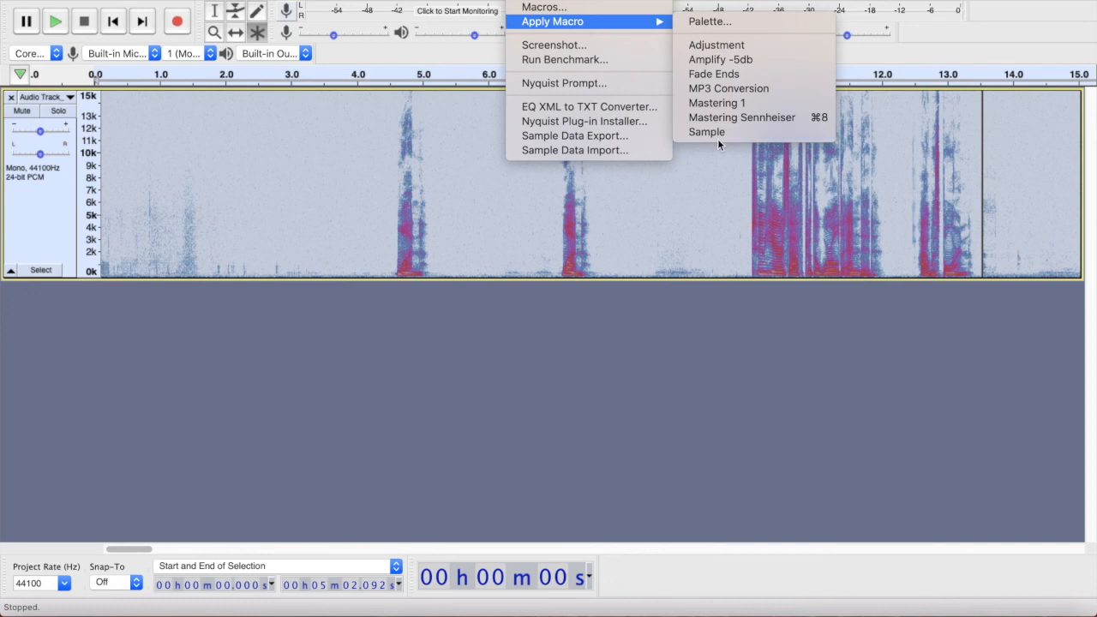
left_click(450, 386)
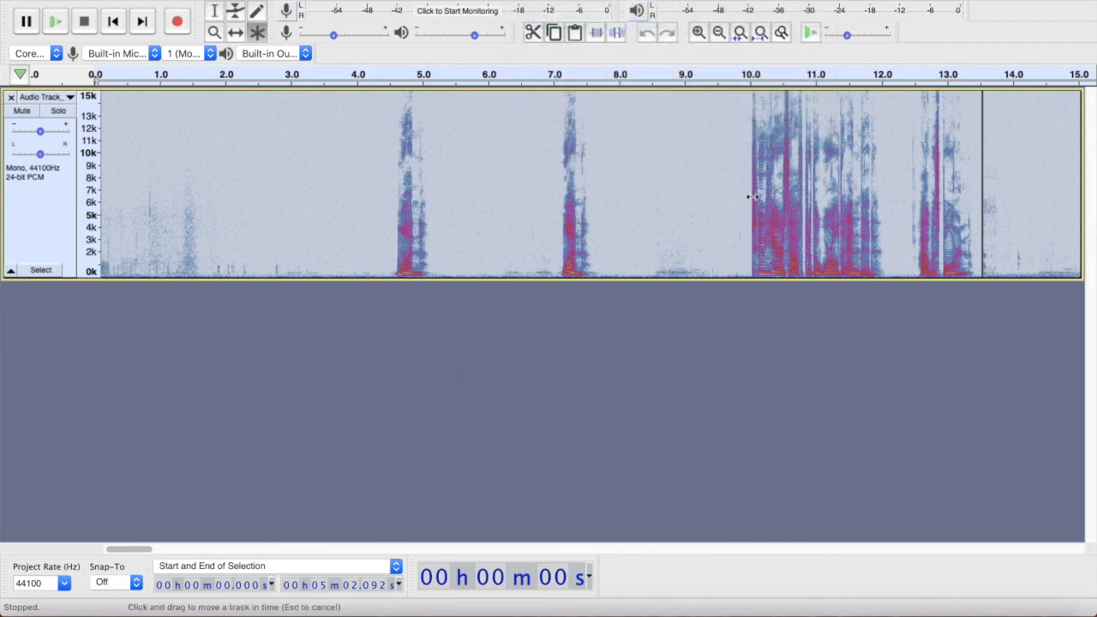
- Run ACX Check on the processed track and dismiss its report
key("super+r")
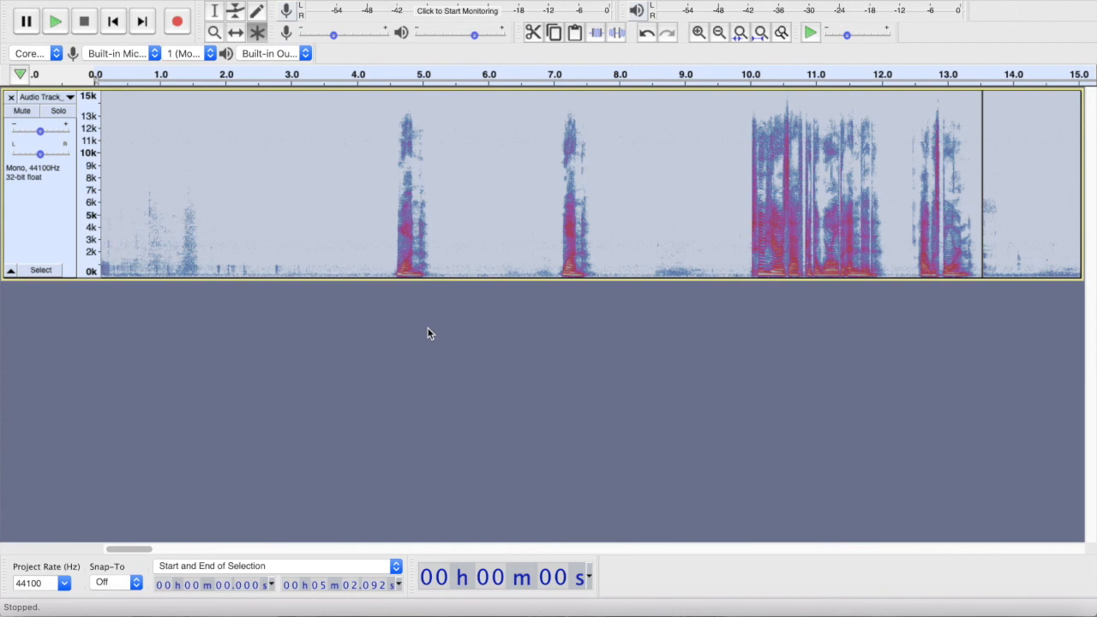
key("super+r")
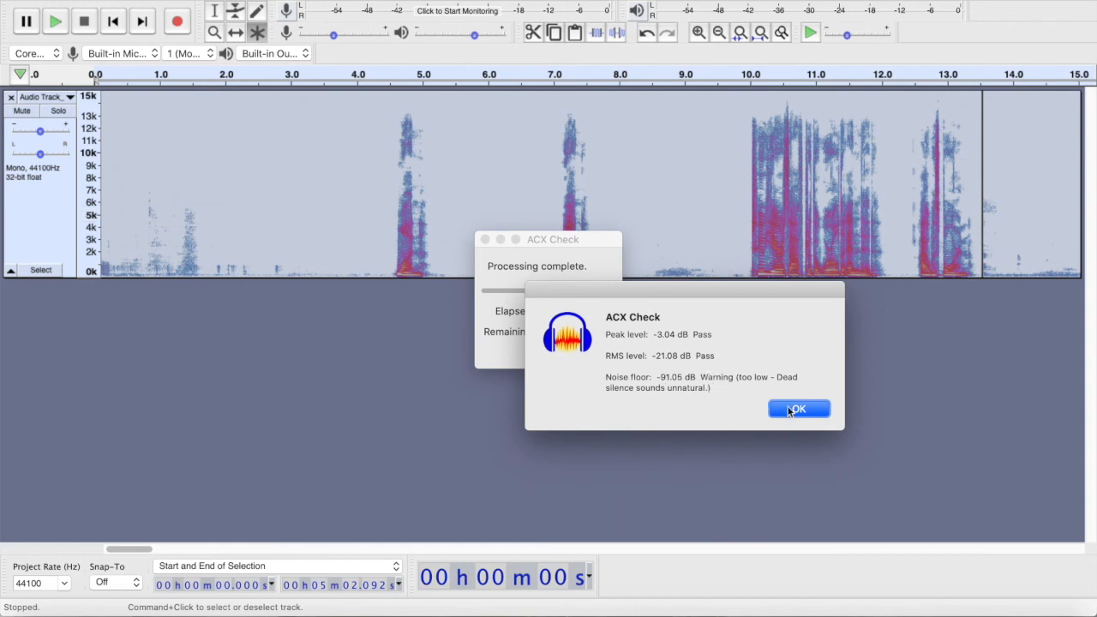
left_click(789, 409)
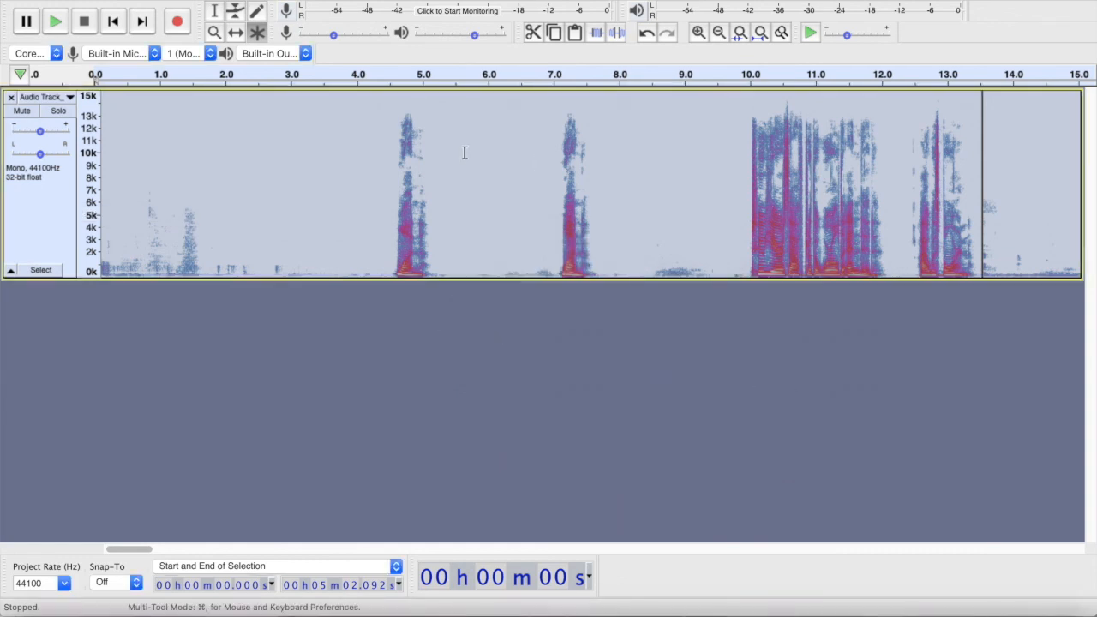
- Close the sample project without saving changes
left_click(452, 177)
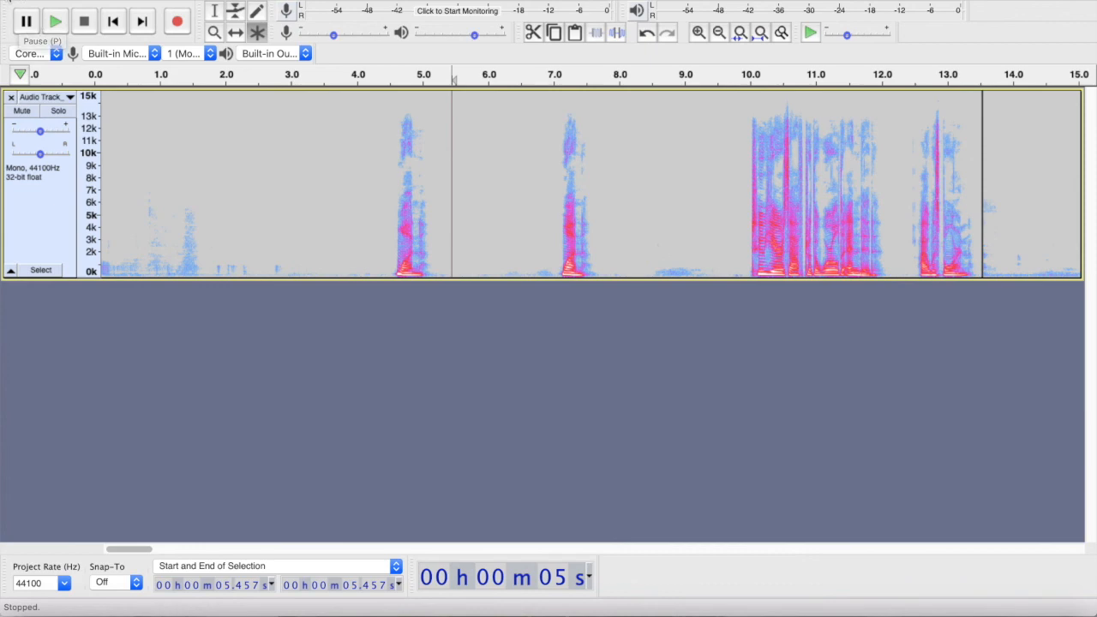
left_click(11, 2)
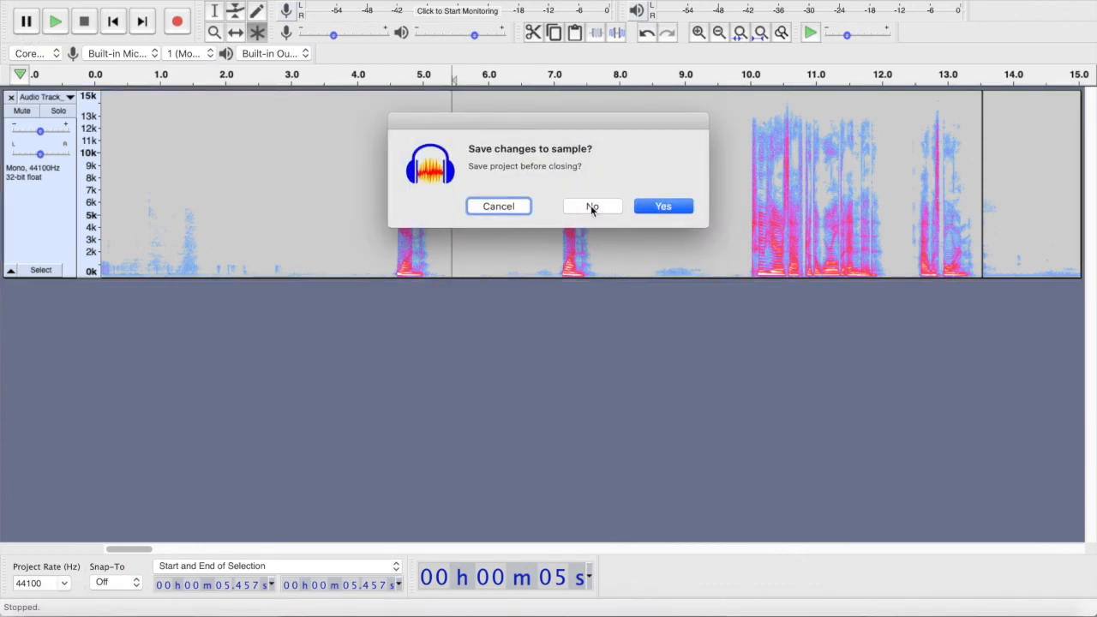
left_click(591, 207)
- Reopen the recent sample project and display its track as a spectrogram
left_click(109, 0)
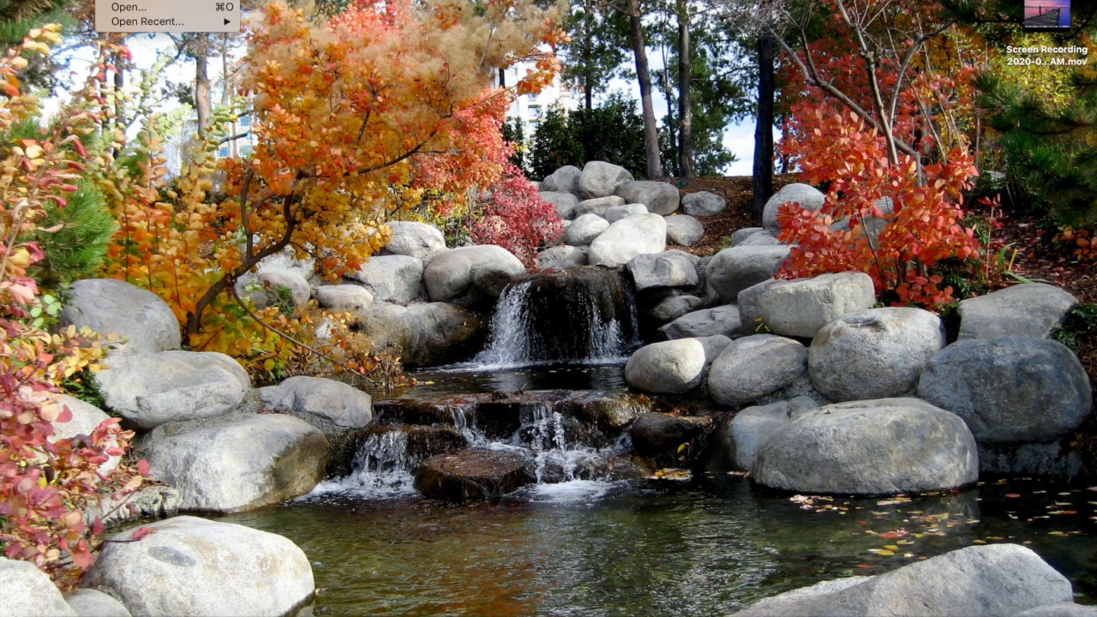
mouse_move(132, 26)
left_click(396, 39)
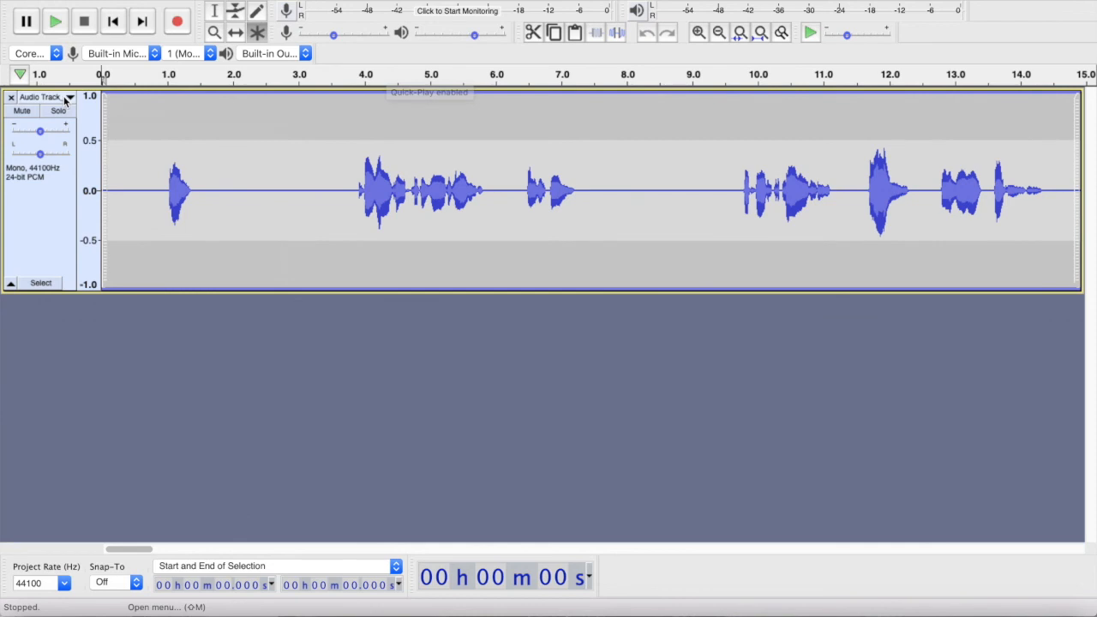
left_click(43, 96)
left_click(94, 232)
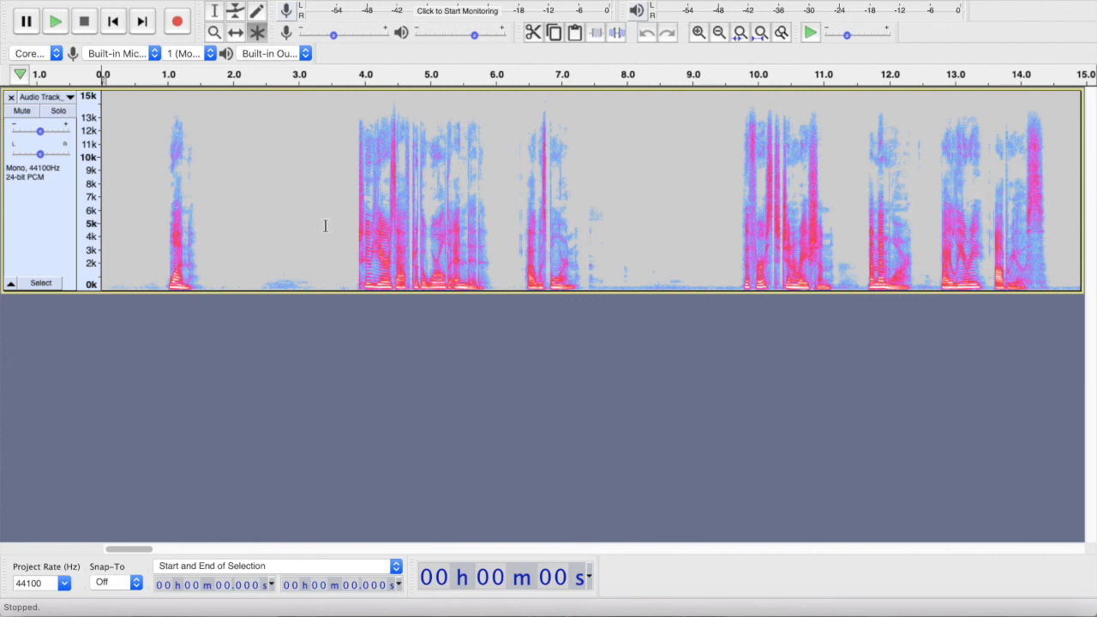
- Select the quiet gap between about 7.3 and 9.1 seconds in the spectrogram, then place the cursor inside it
left_click_drag(585, 265, 698, 268)
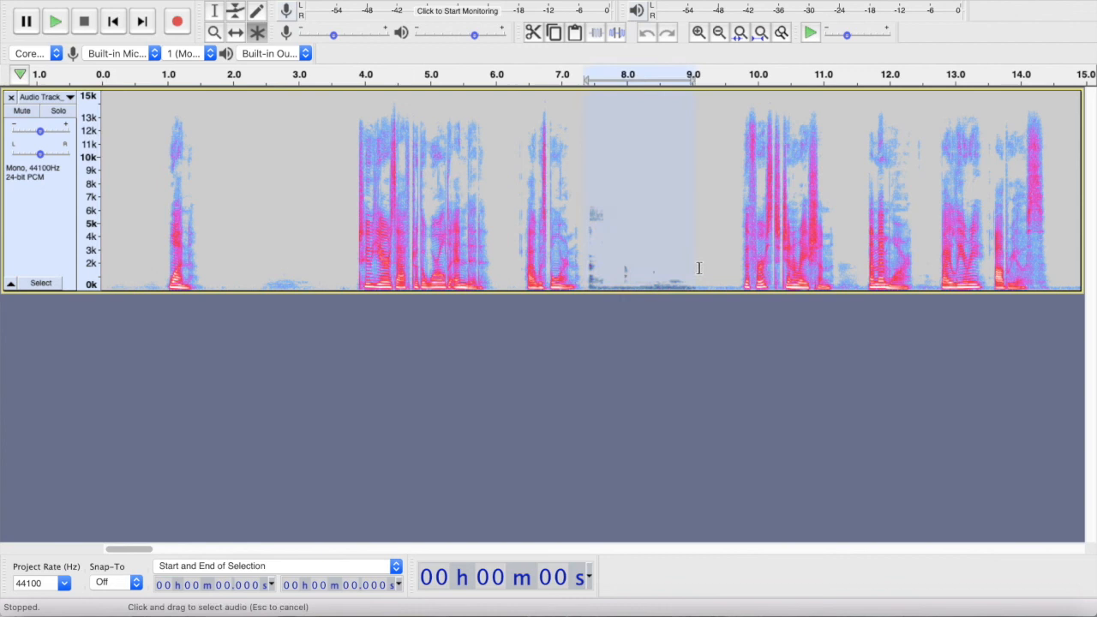
left_click(676, 226)
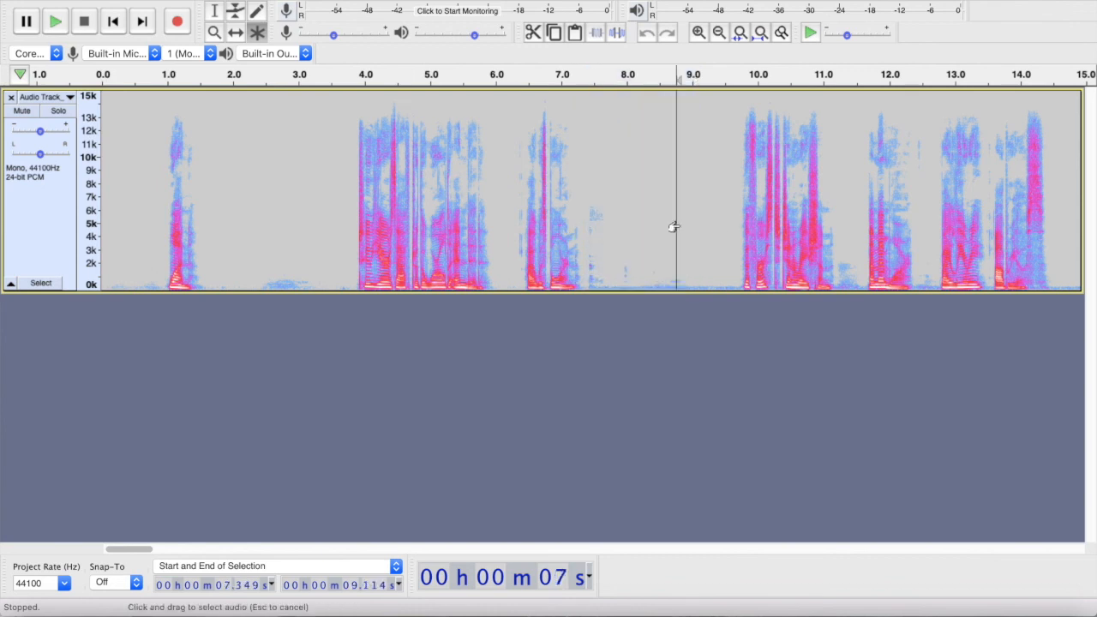